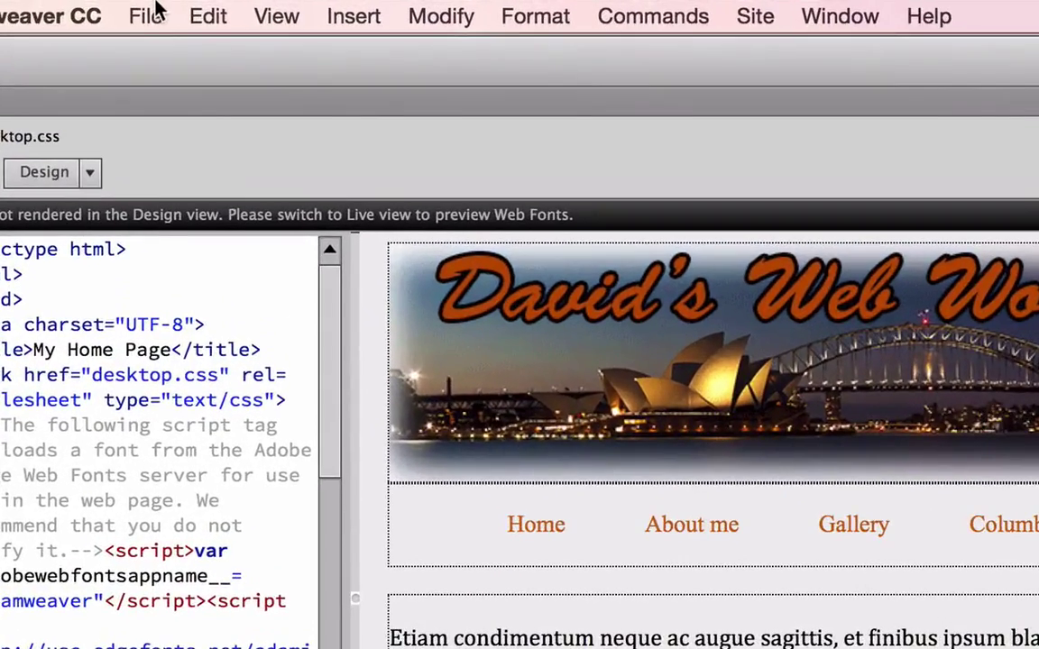
Start a new document from the Starter Templates > Responsive Starters > About page template.
left_click(167, 9)
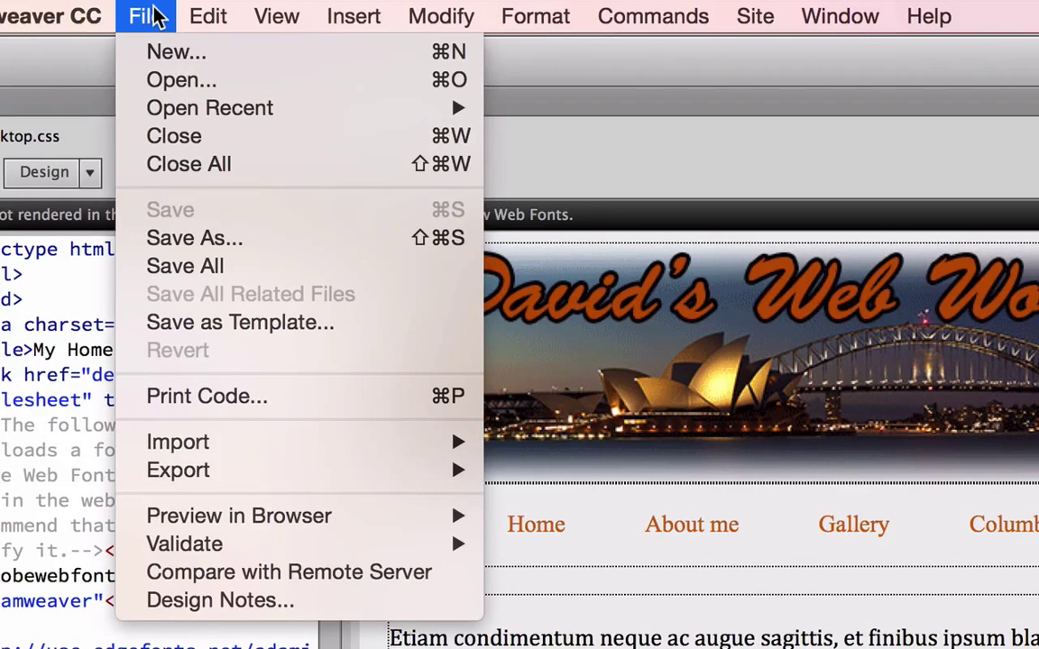
left_click(141, 53)
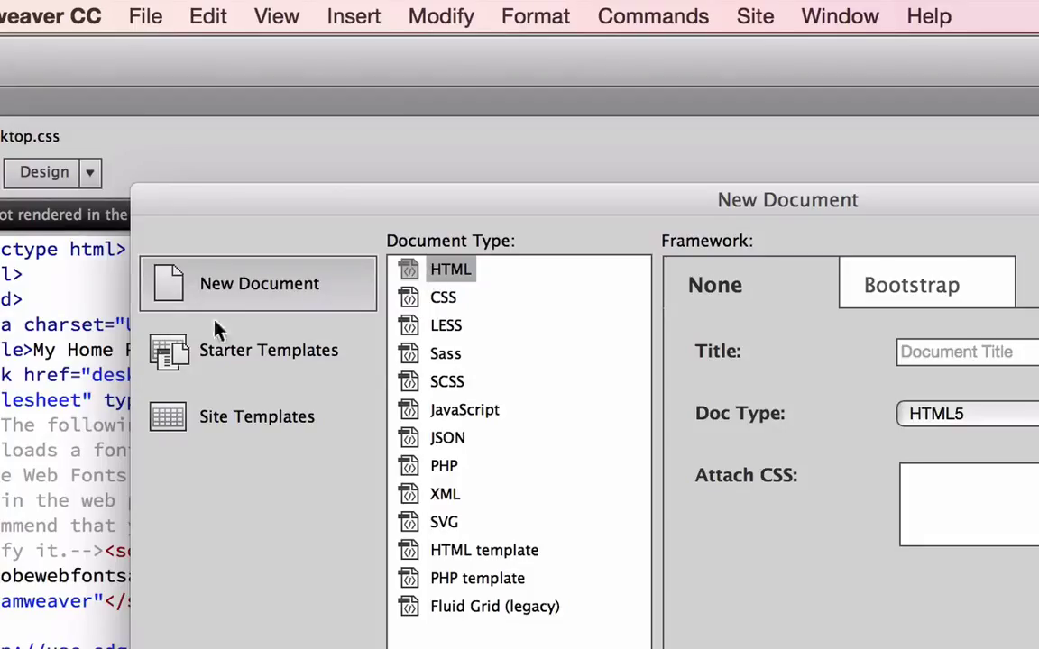
left_click(174, 353)
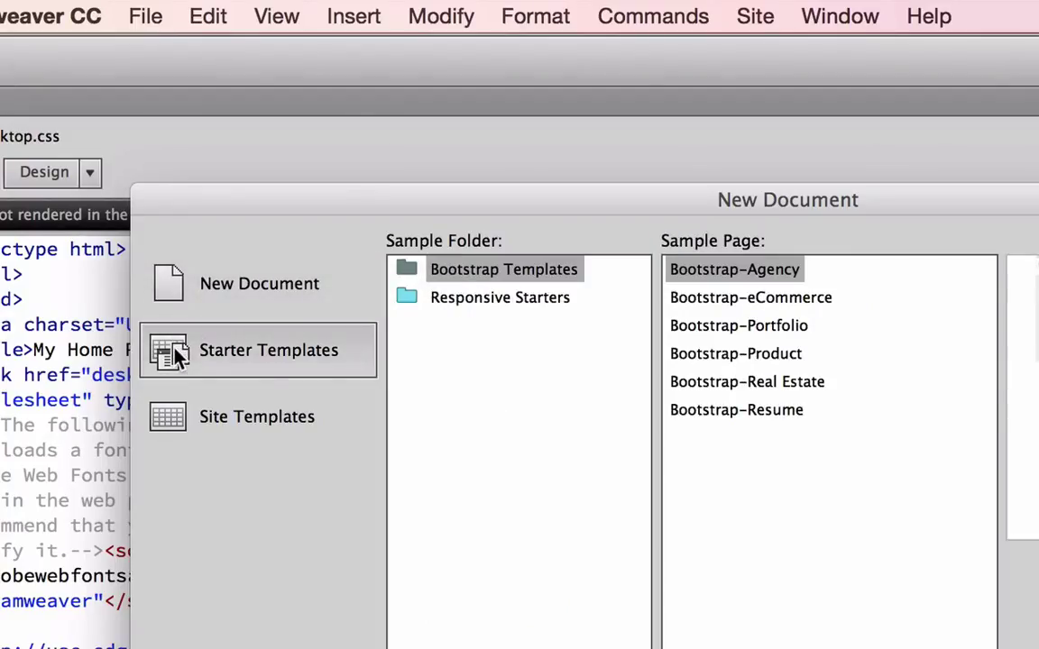
left_click(465, 299)
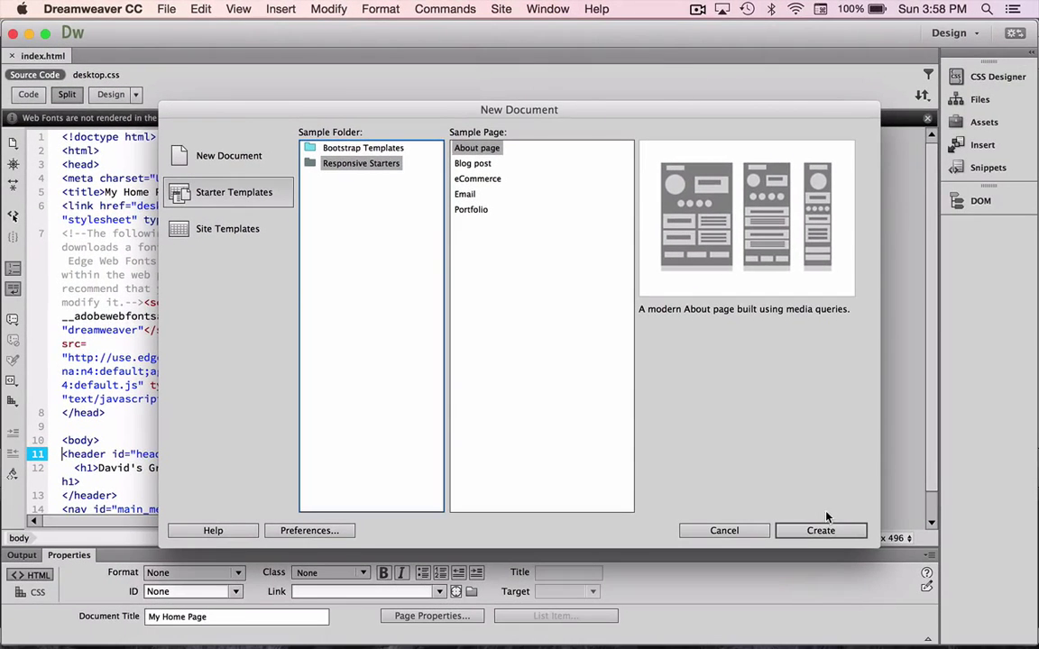
left_click(934, 627)
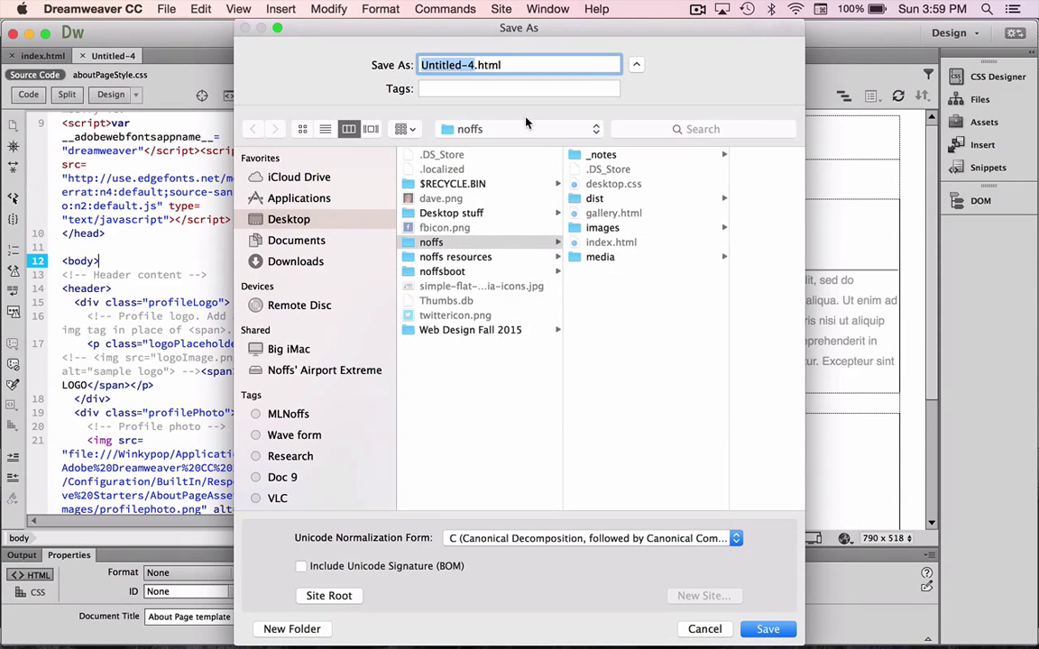
Save the page as aboutme.html in the noffs folder and copy its dependent files.
type("aboutme")
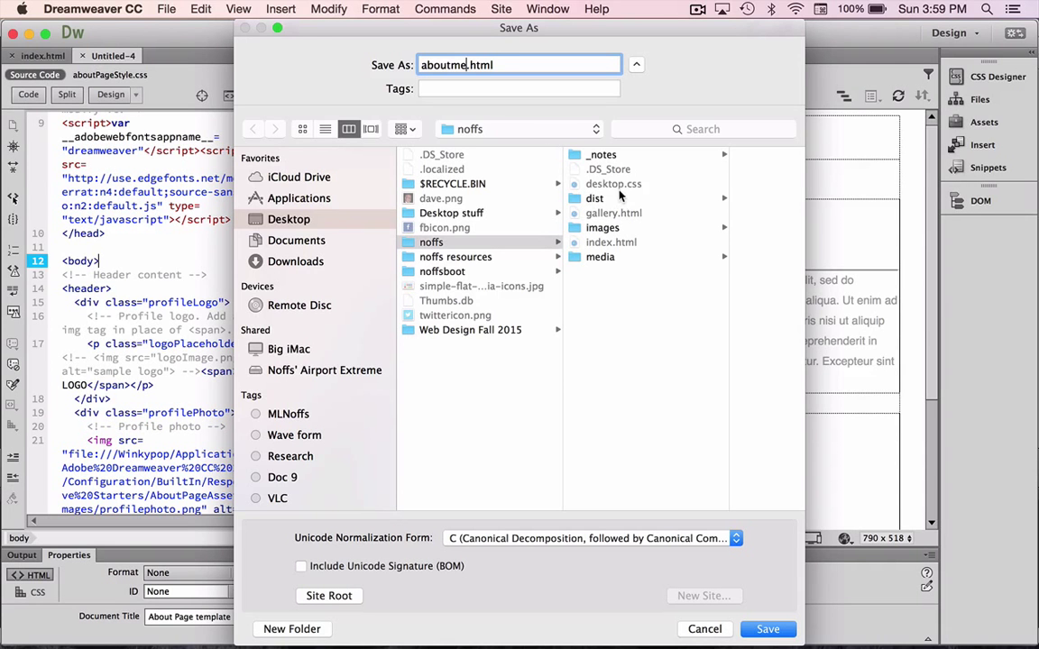
left_click(765, 629)
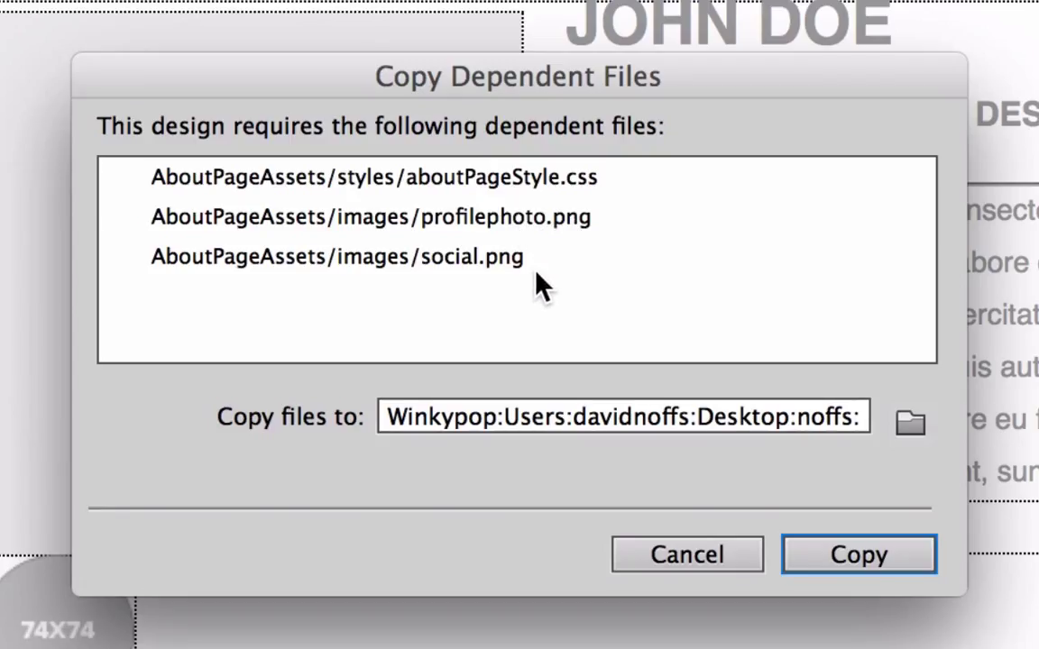
left_click(868, 552)
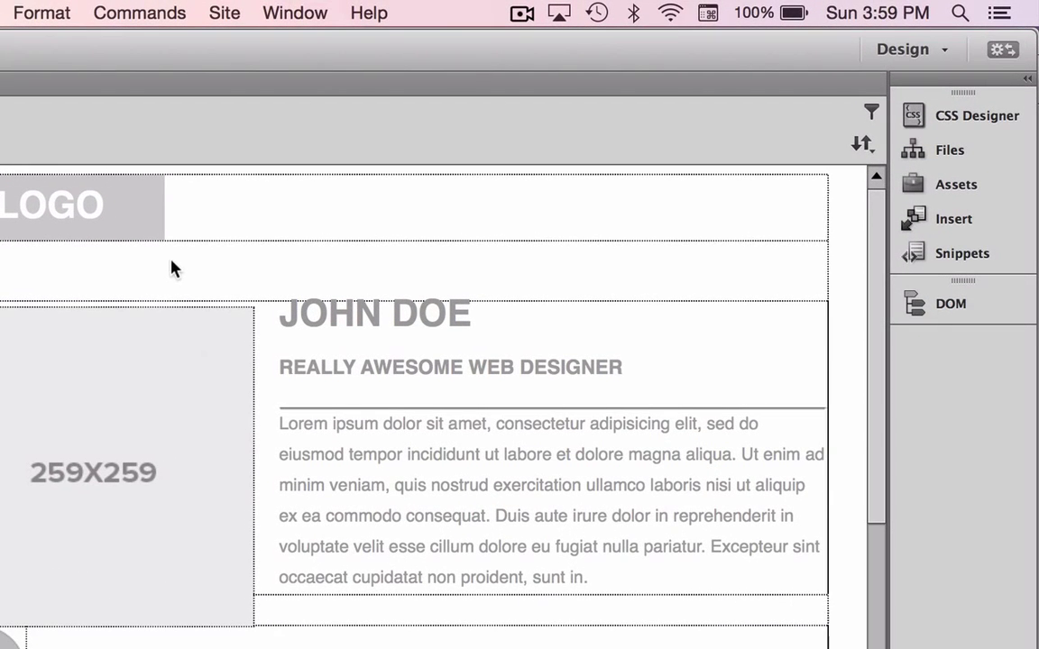
Attach the existing noffs/desktop.css file as a source in CSS Designer.
left_click(920, 117)
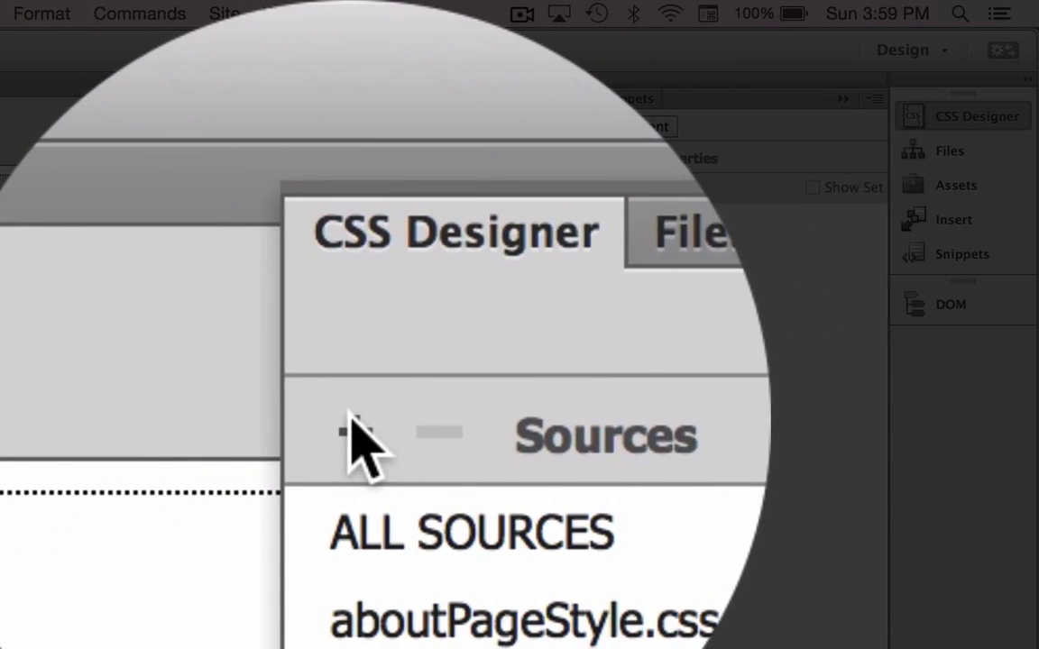
left_click(354, 429)
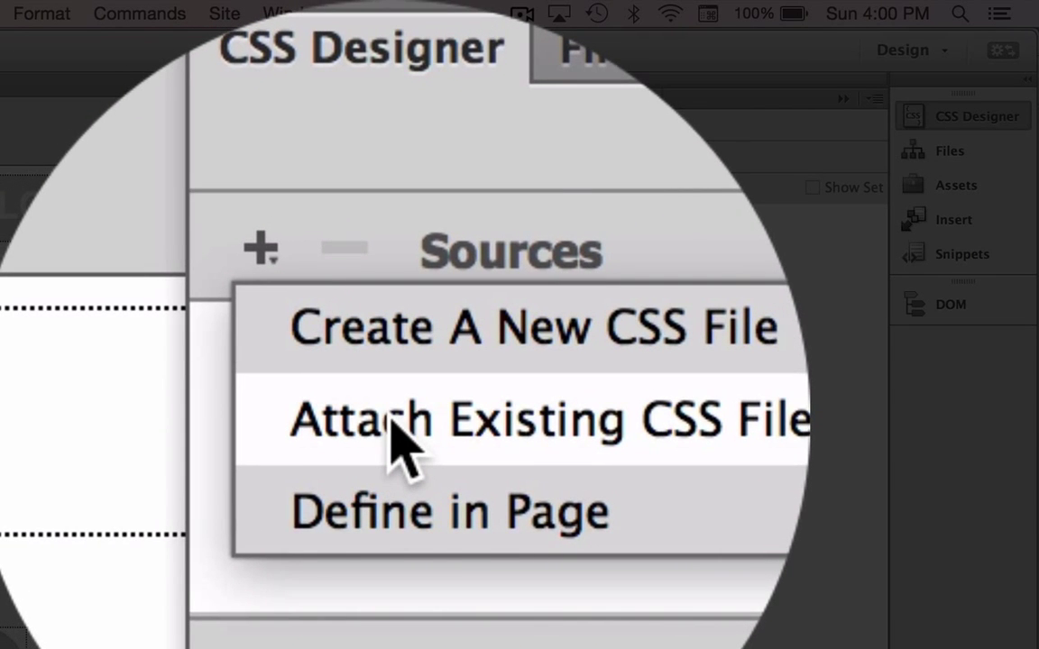
left_click(394, 425)
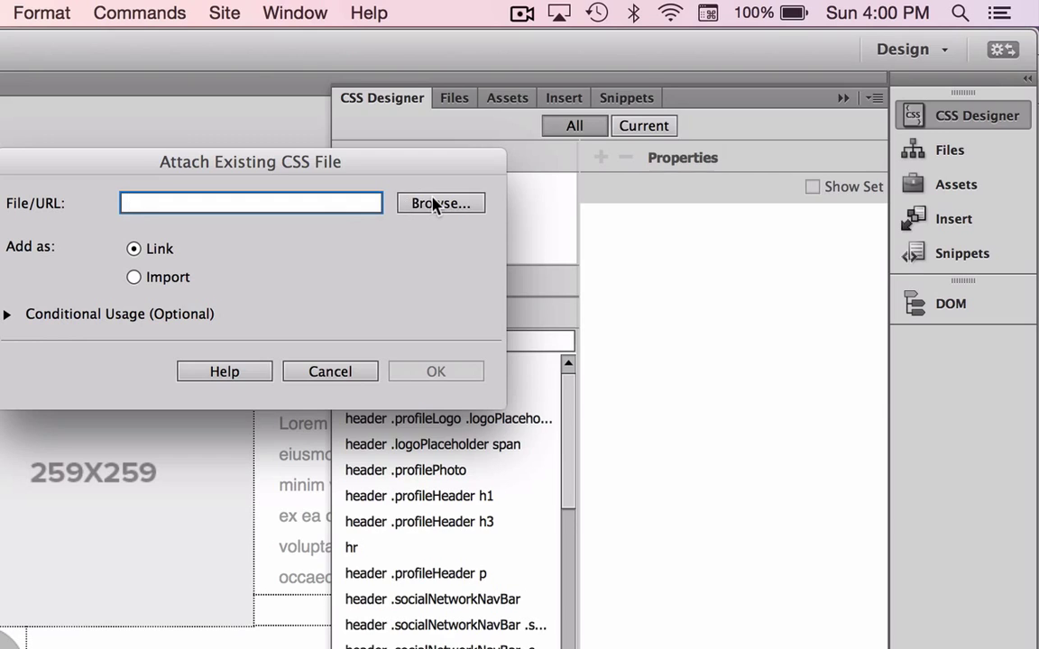
left_click(434, 204)
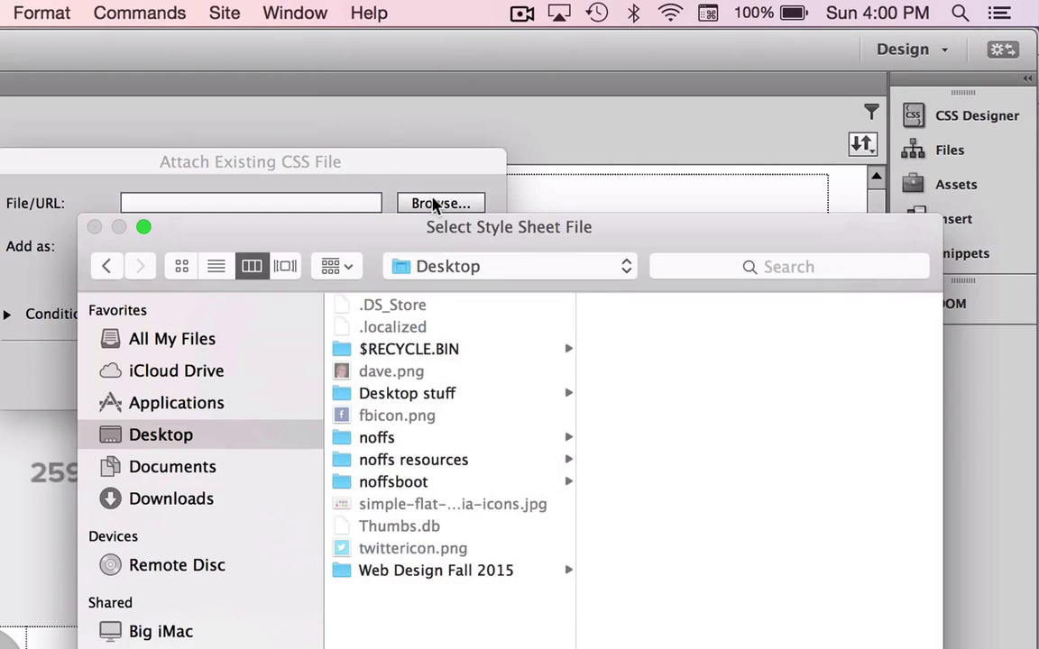
left_click(380, 438)
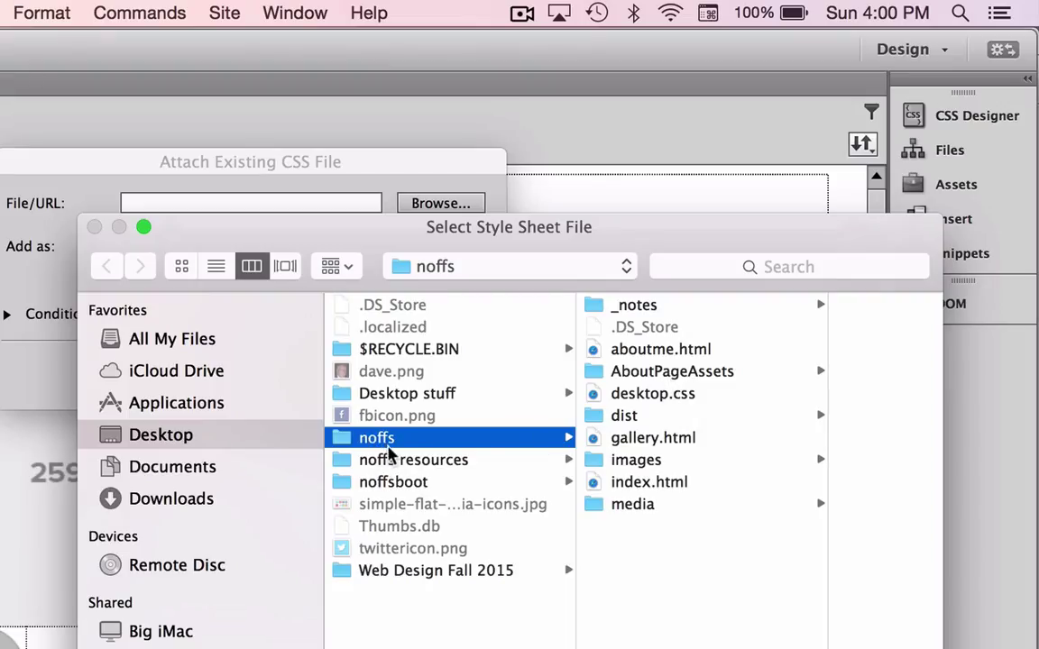
left_click(615, 396)
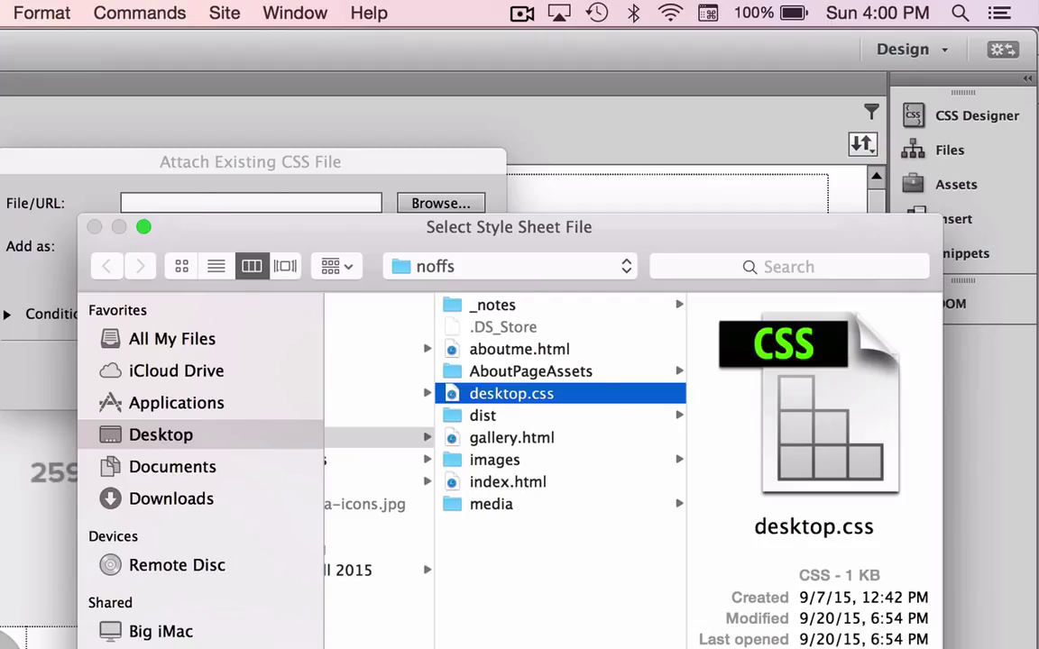
key("Return")
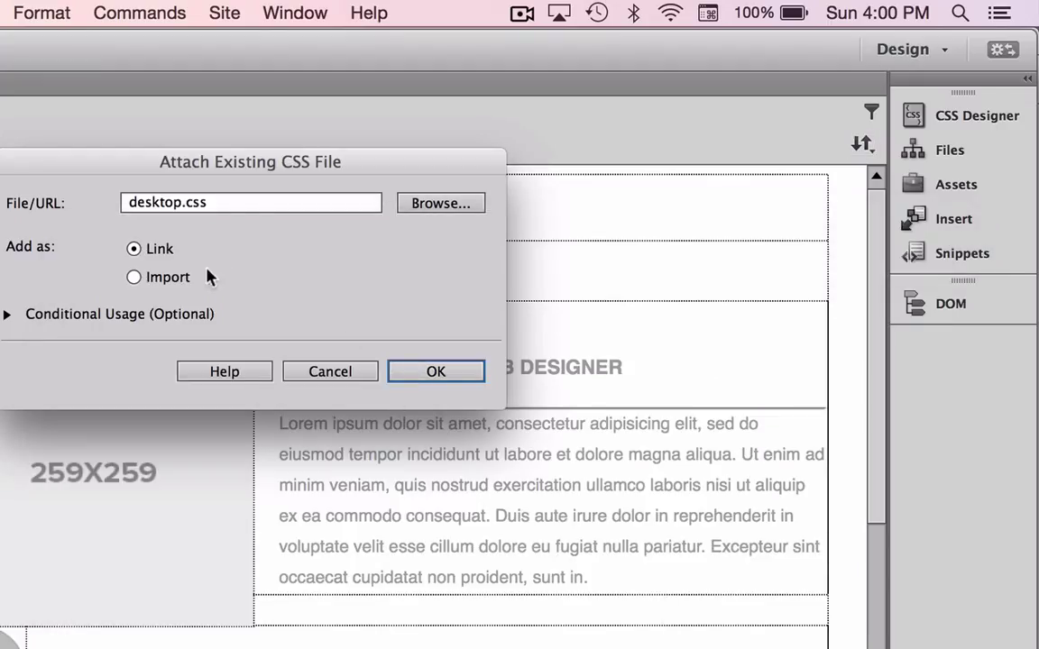
left_click(451, 375)
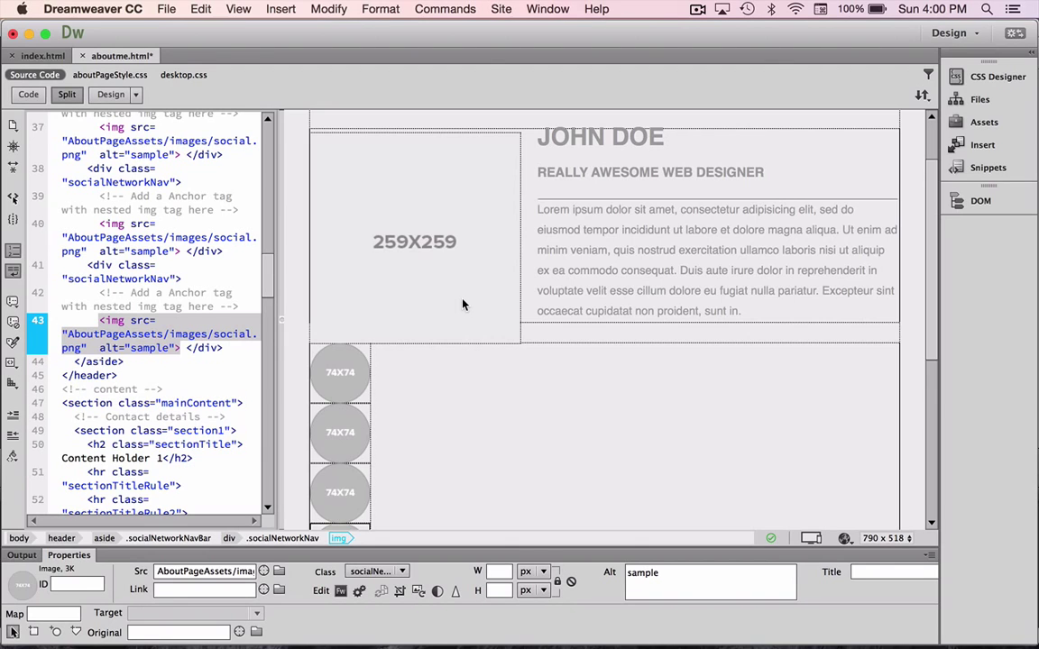
Replace the LOGO placeholder with the author's surname and the name heading with their full name.
scroll(462, 305, "up", 3)
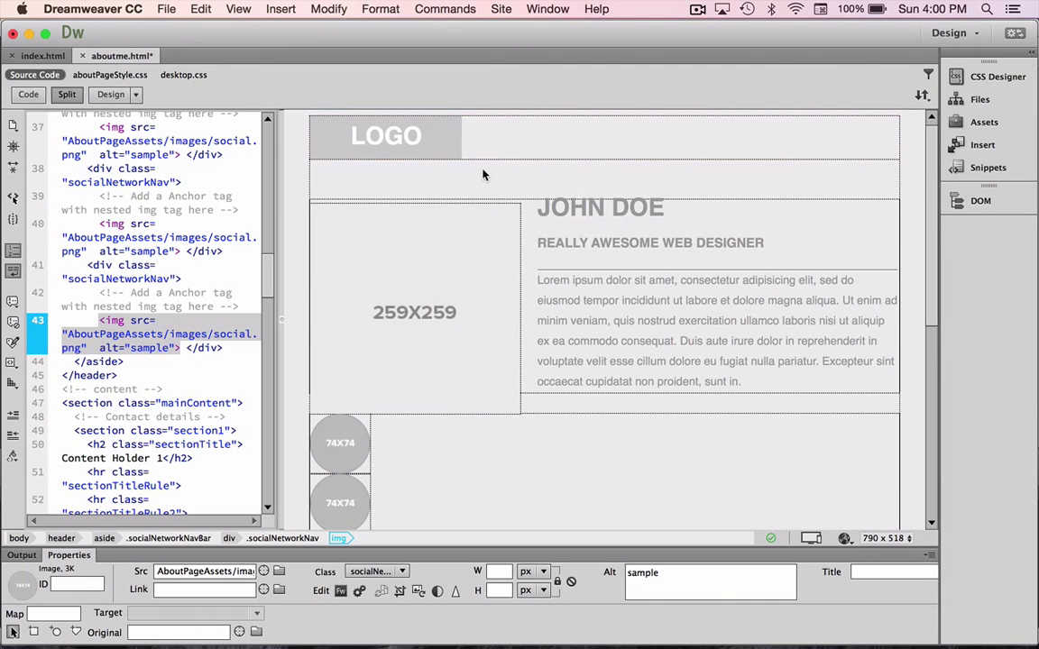
left_click(419, 136)
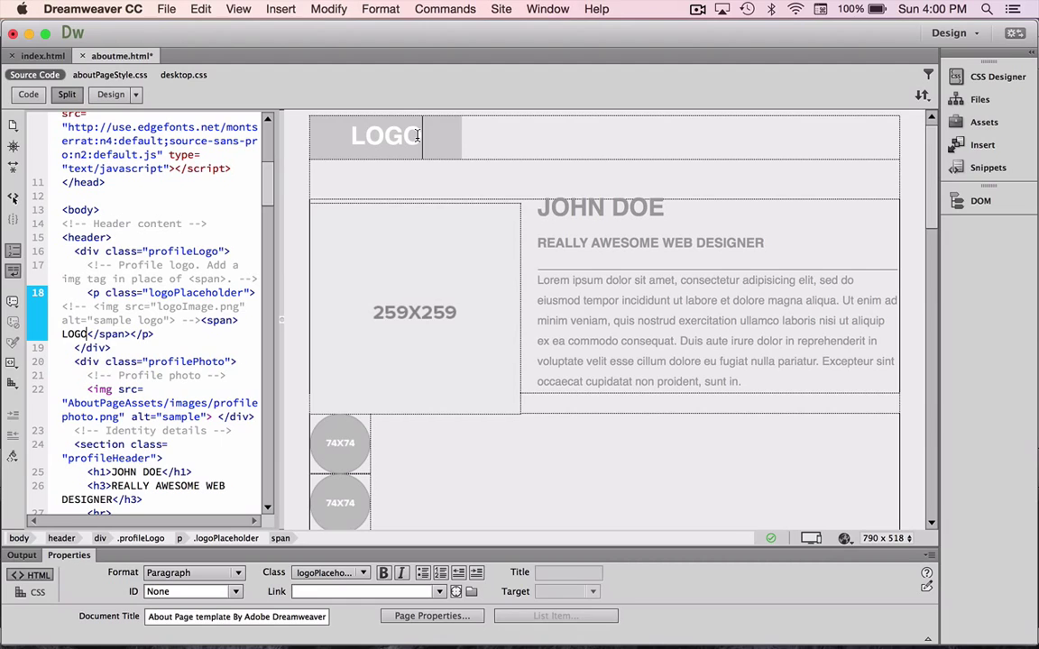
left_click_drag(419, 137, 351, 136)
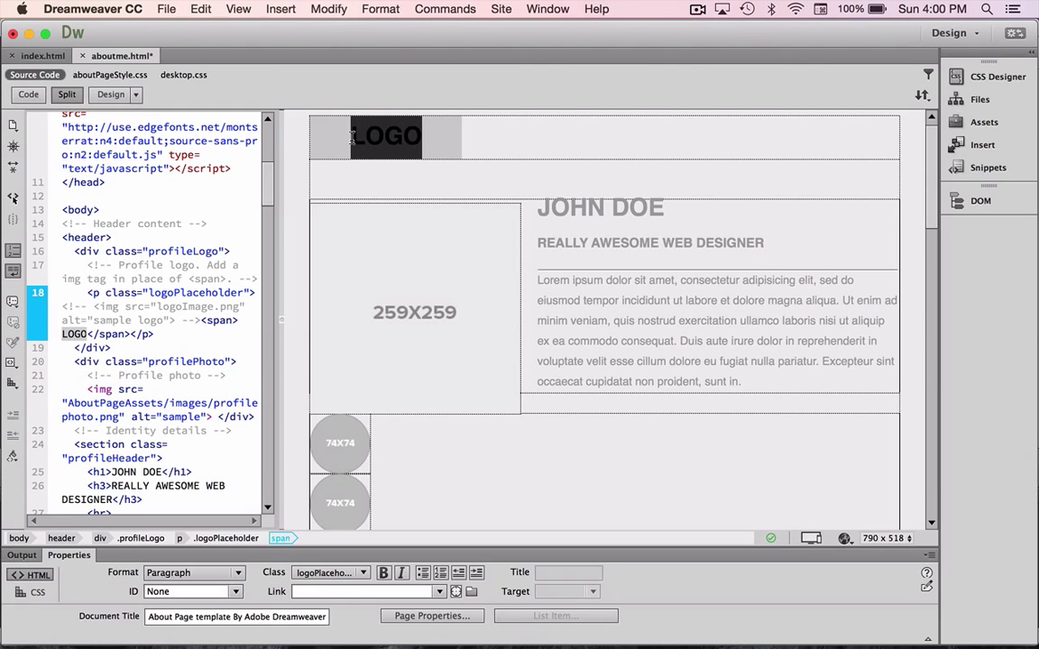
type("Noffs")
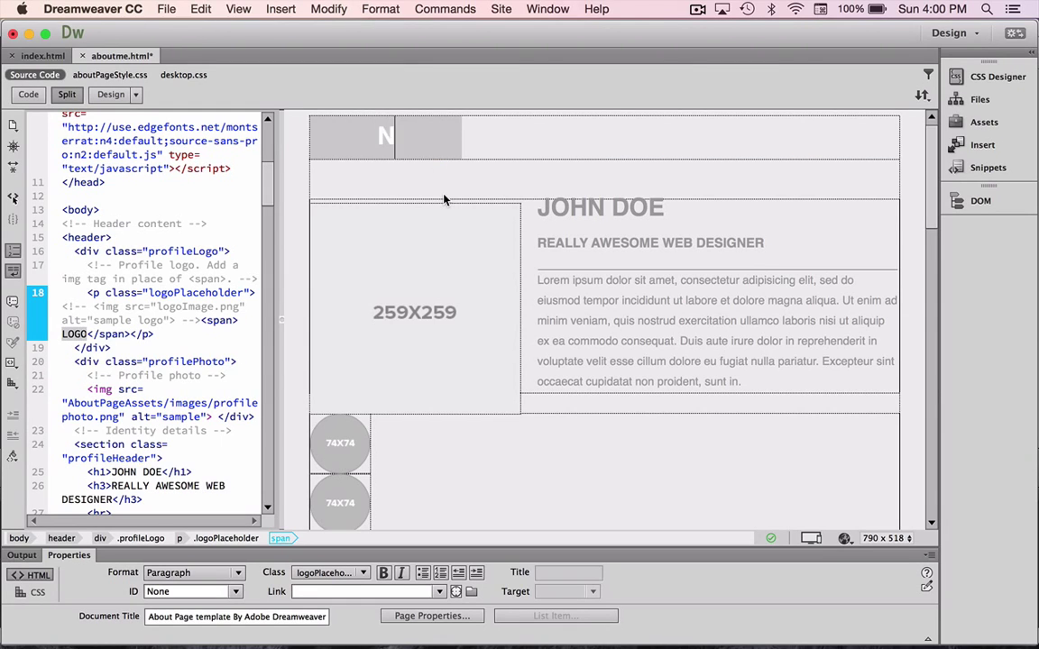
left_click(658, 208)
left_click_drag(658, 209, 538, 208)
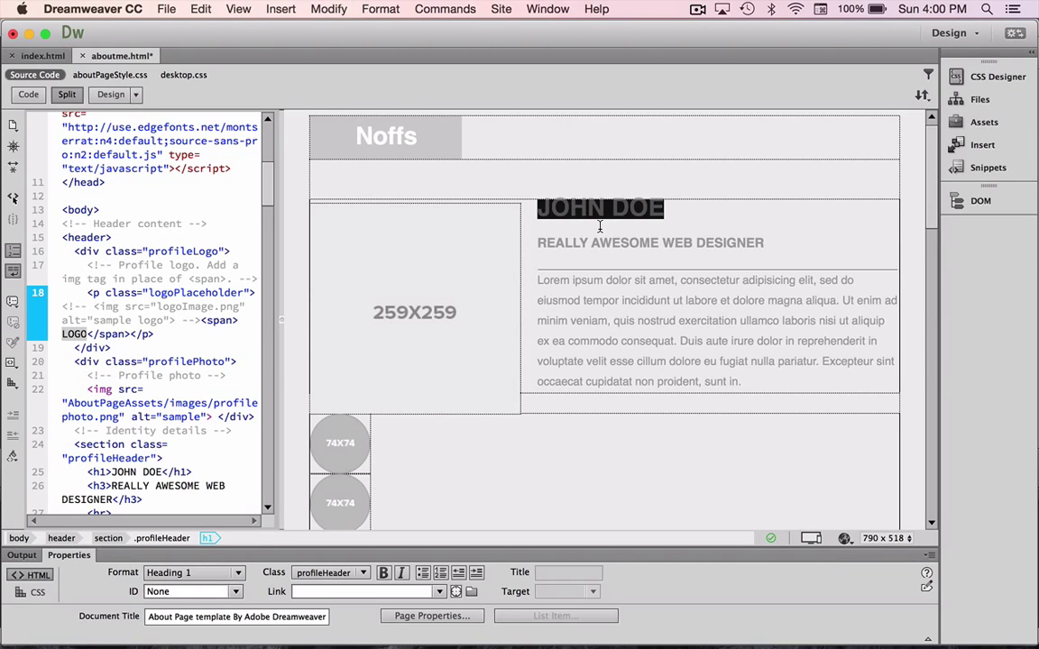
type("D")
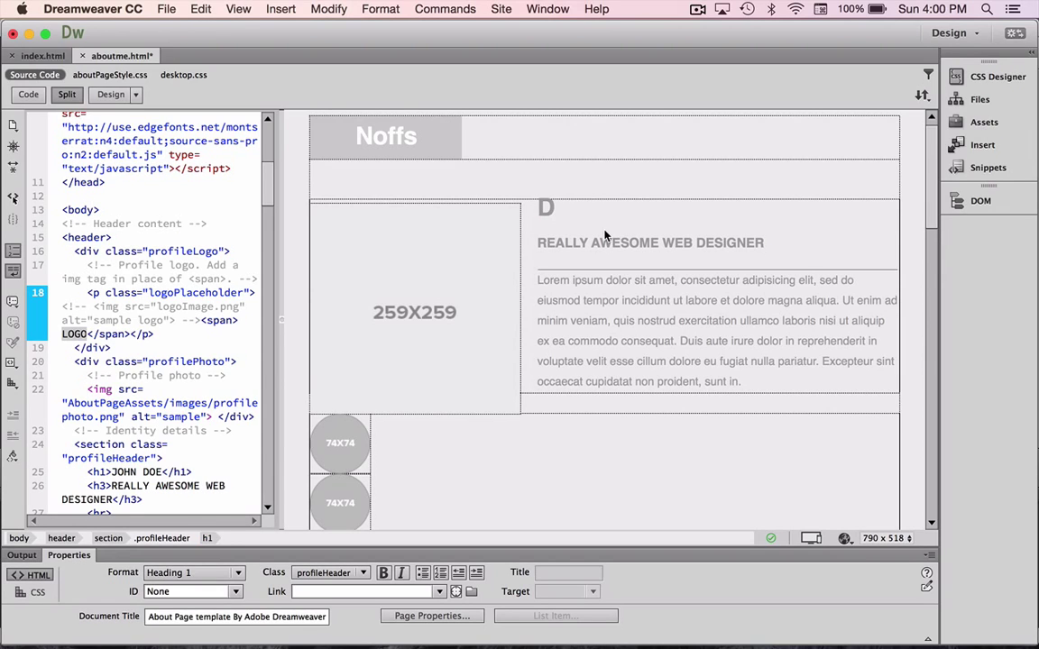
type("avid Noffs")
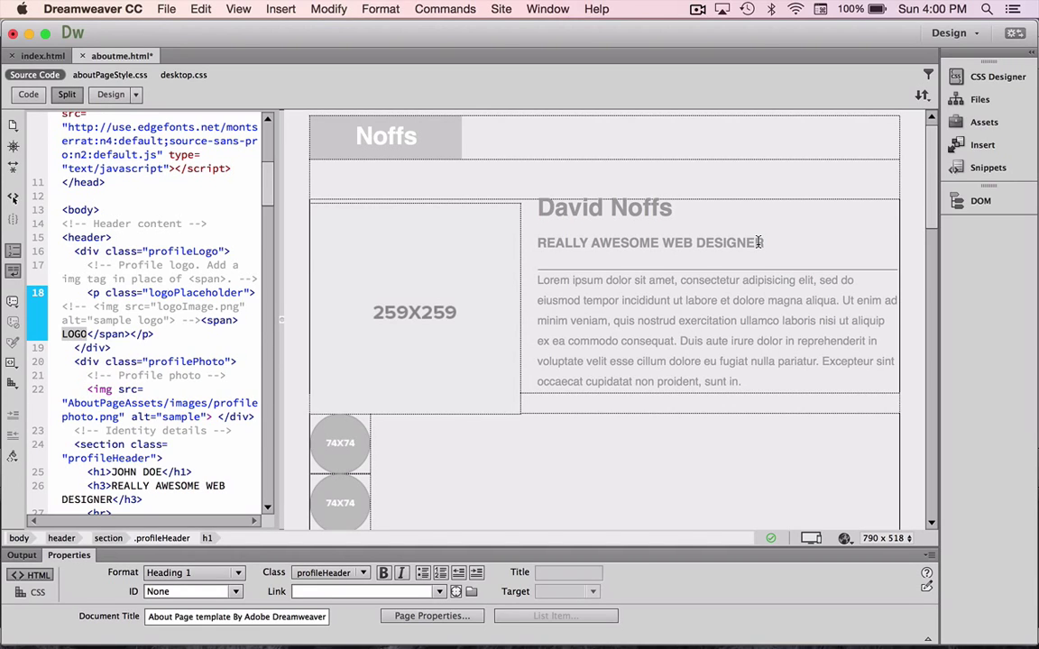
Replace AWESOME with 'a' so the subheading reads 'REALLY a WEB DESIGNER'.
left_click(652, 245)
key("BackSpace")
key("BackSpace")
key("BackSpace")
key("BackSpace")
key("BackSpace")
key("BackSpace")
key("BackSpace")
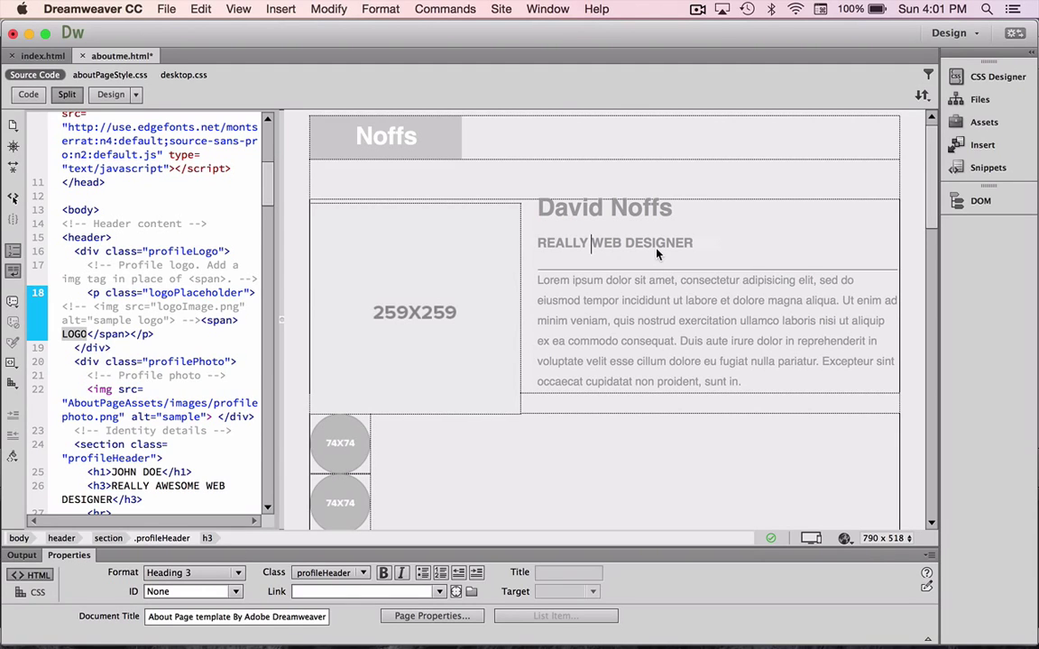
type("a")
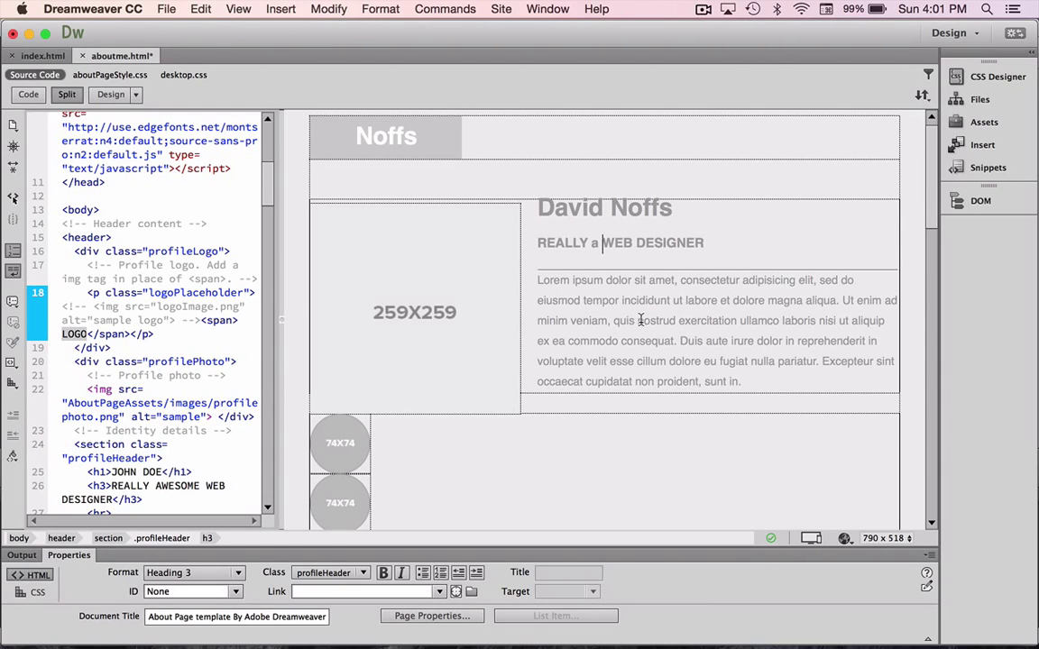
left_click(428, 334)
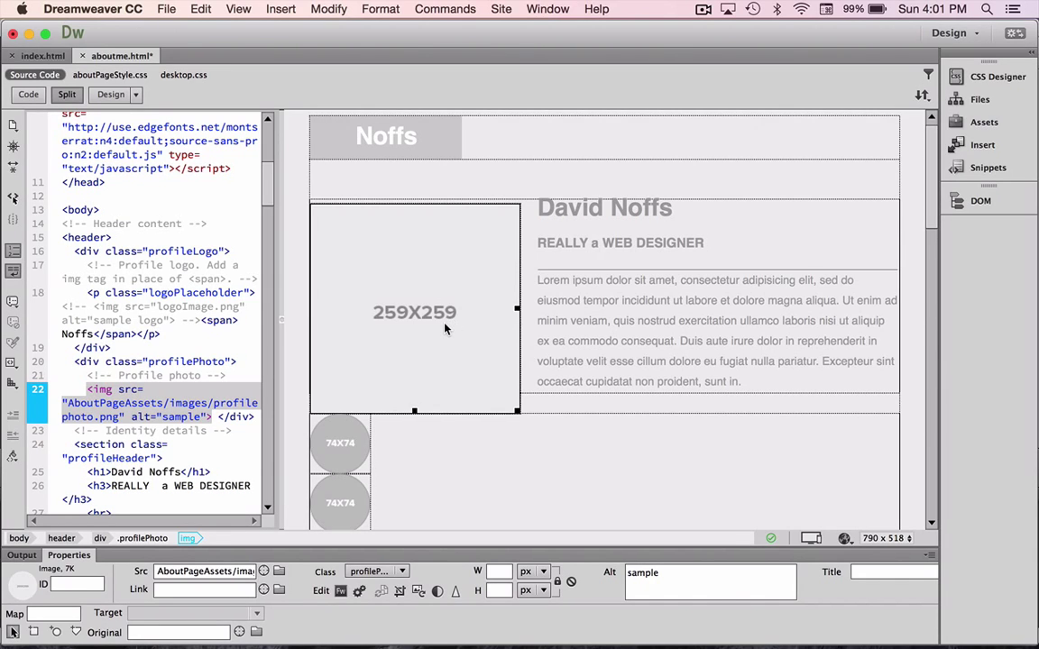
Review the social icon placeholders, then open Select Image Source for the 259X259 profile photo.
scroll(348, 448, "down", 5)
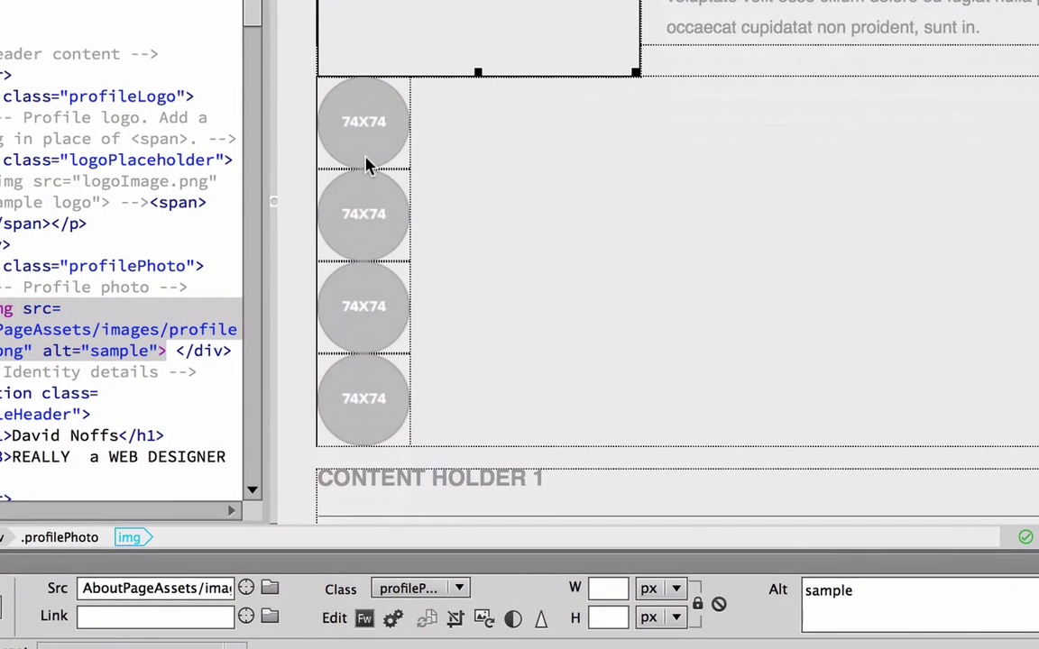
left_click(366, 144)
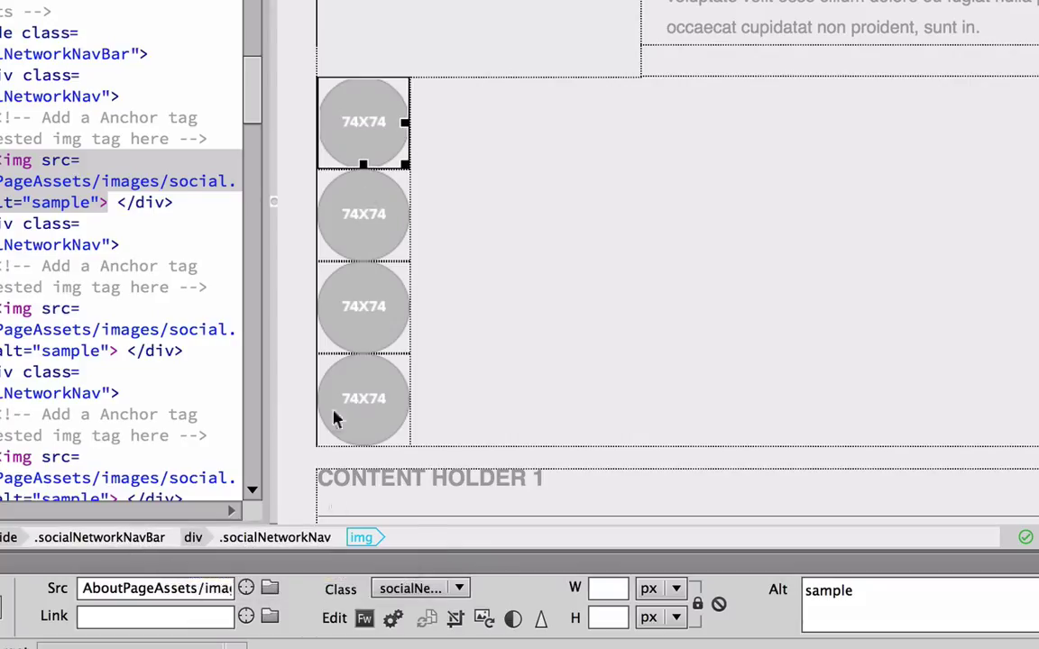
left_click(370, 225)
left_click(377, 139)
scroll(377, 399, "up", 5)
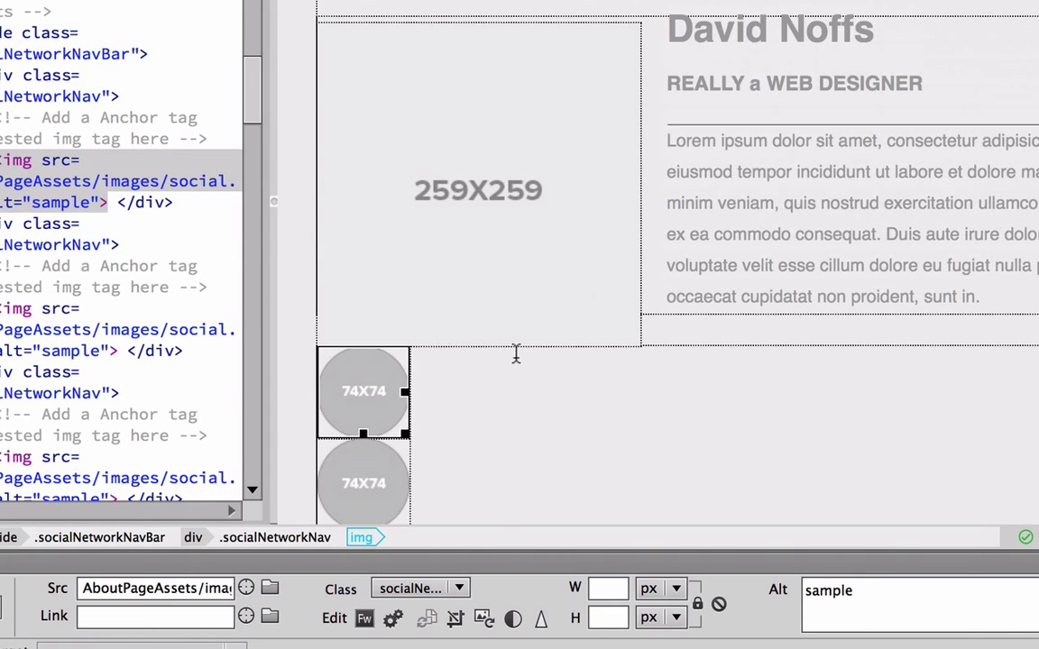
left_click(521, 214)
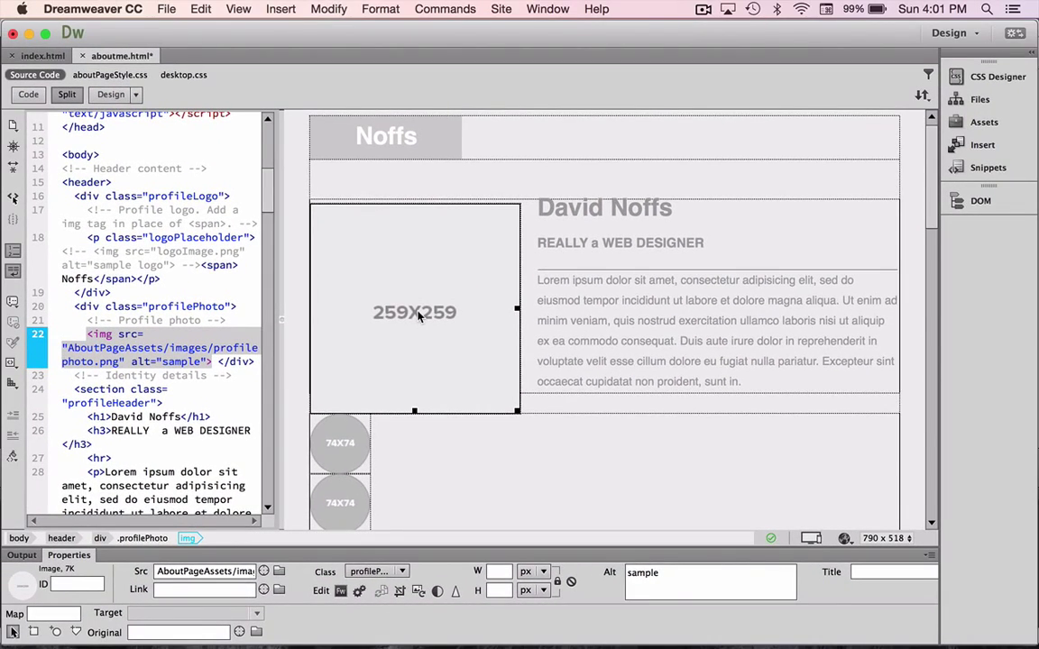
double_click(525, 205)
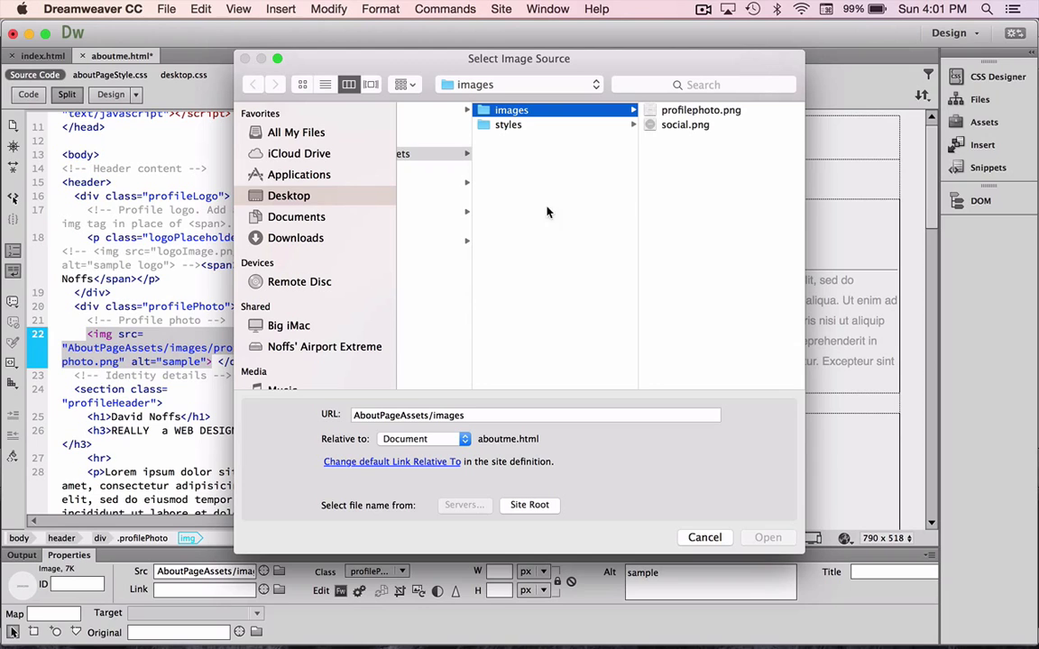
Use Desktop/dave.png as the profile photo, copied into noffs/images, overwriting the old copy.
scroll(432, 210, "left", 3)
scroll(432, 210, "left", 4)
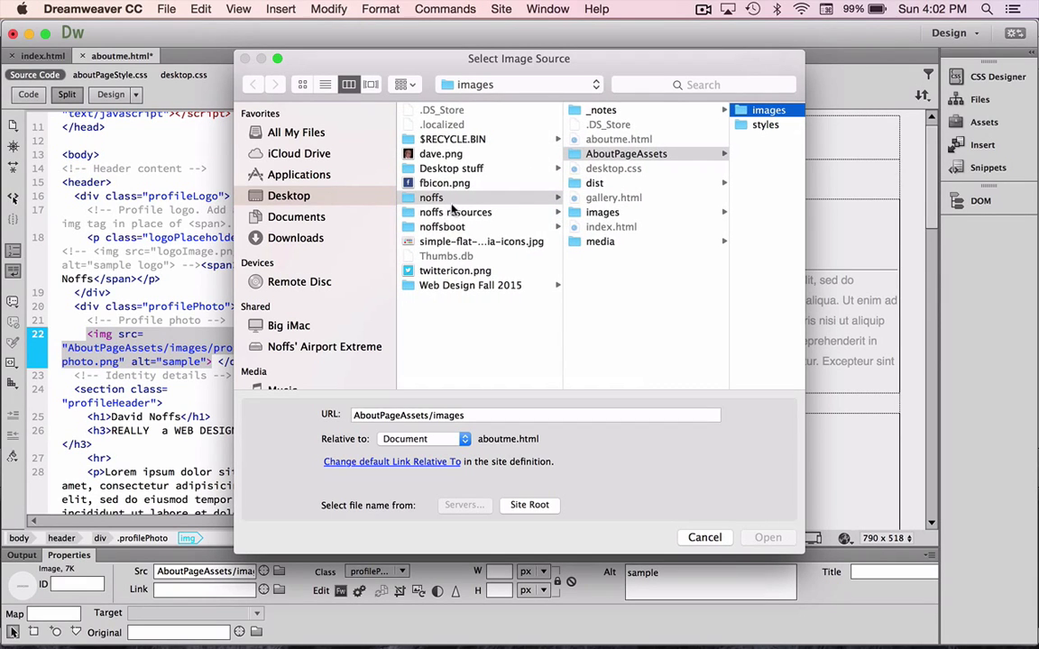
left_click(430, 156)
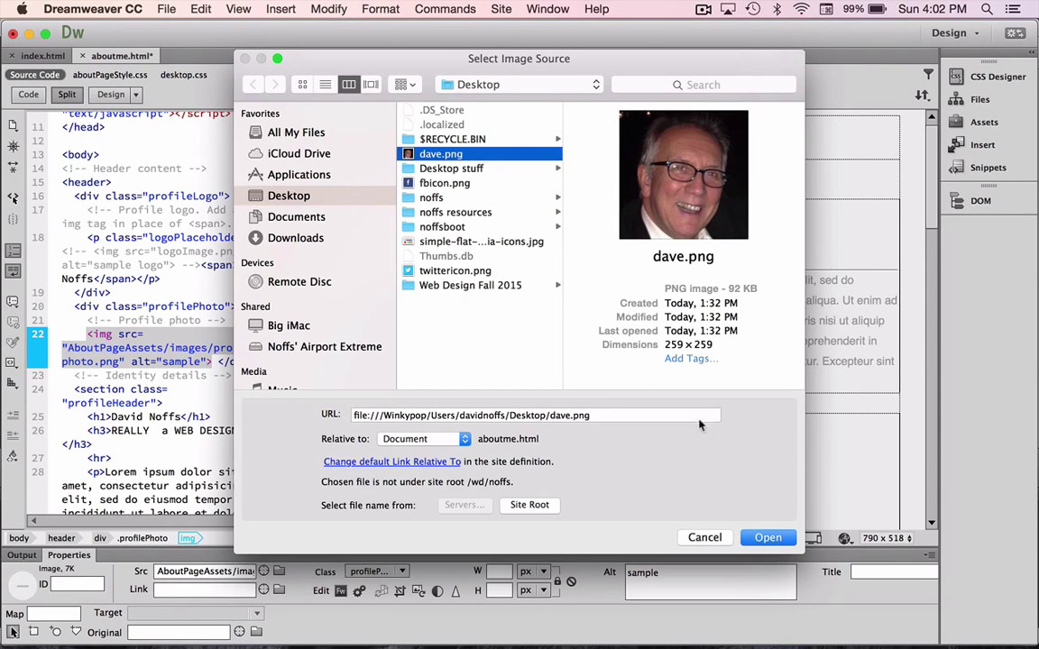
left_click(767, 537)
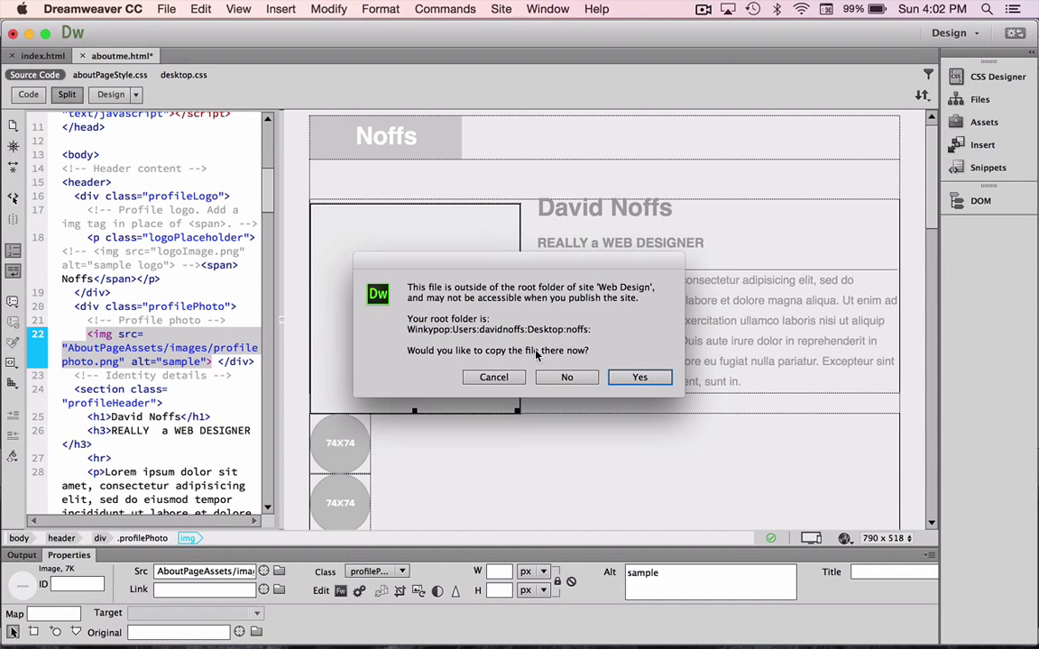
left_click(627, 378)
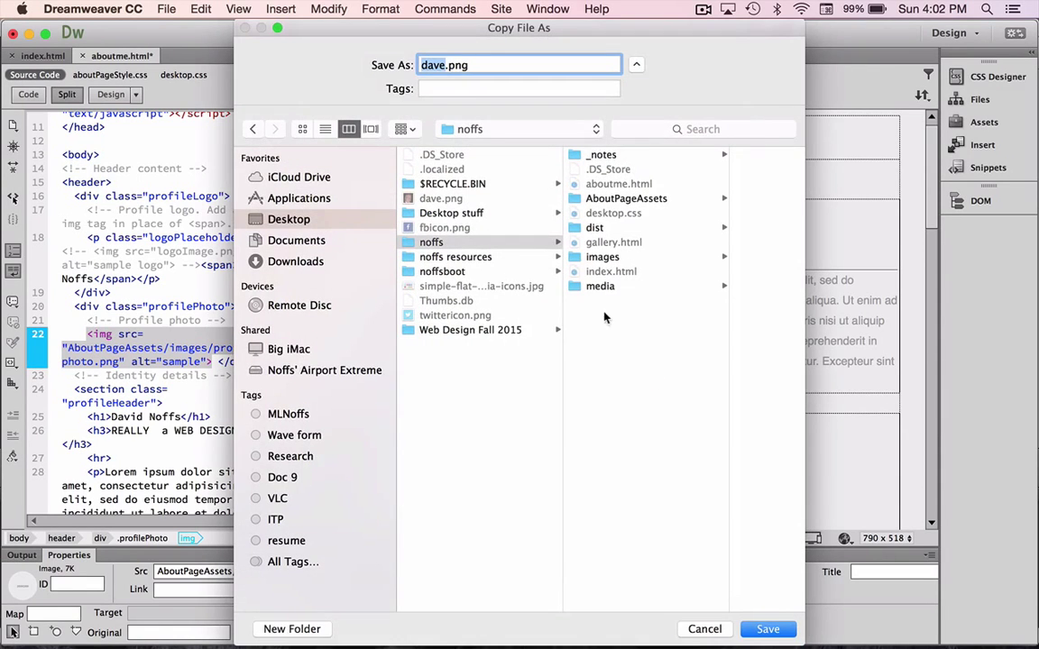
left_click(602, 260)
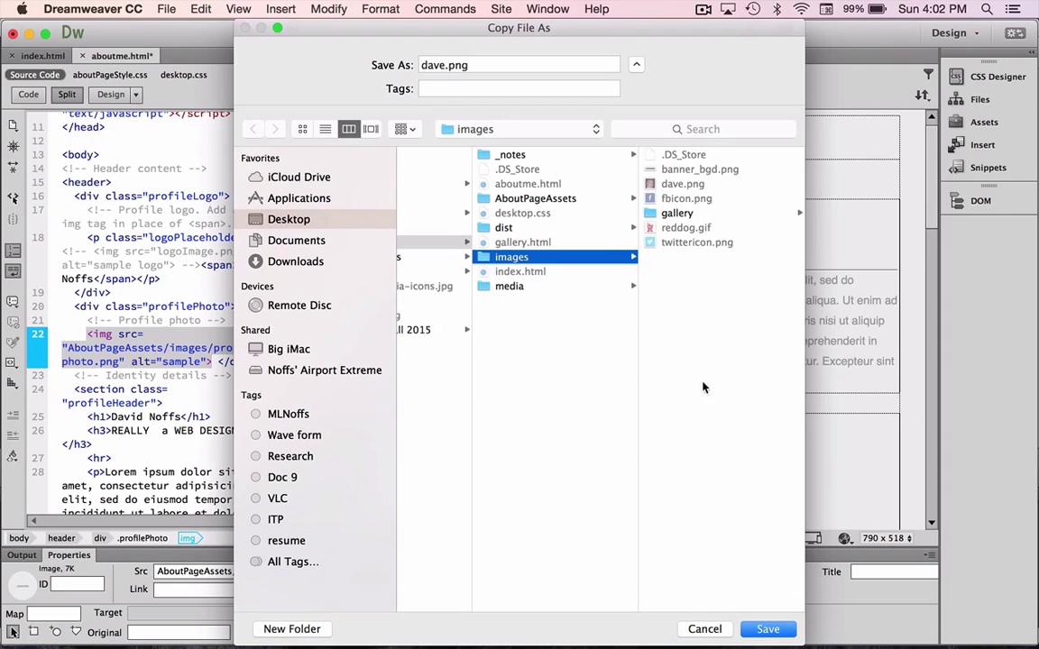
left_click(767, 629)
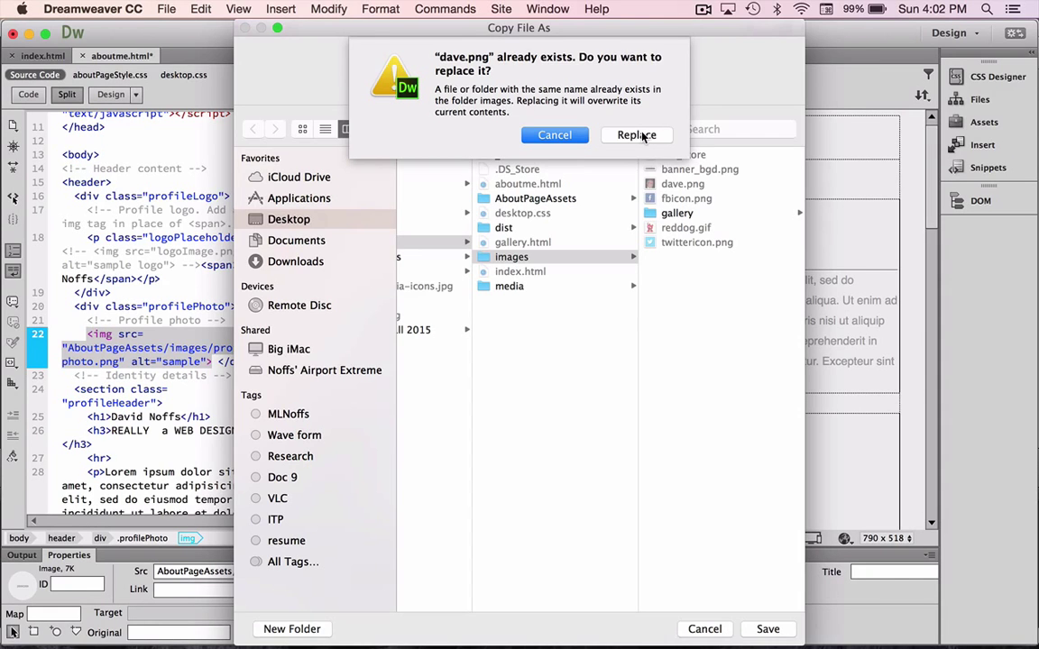
left_click(643, 135)
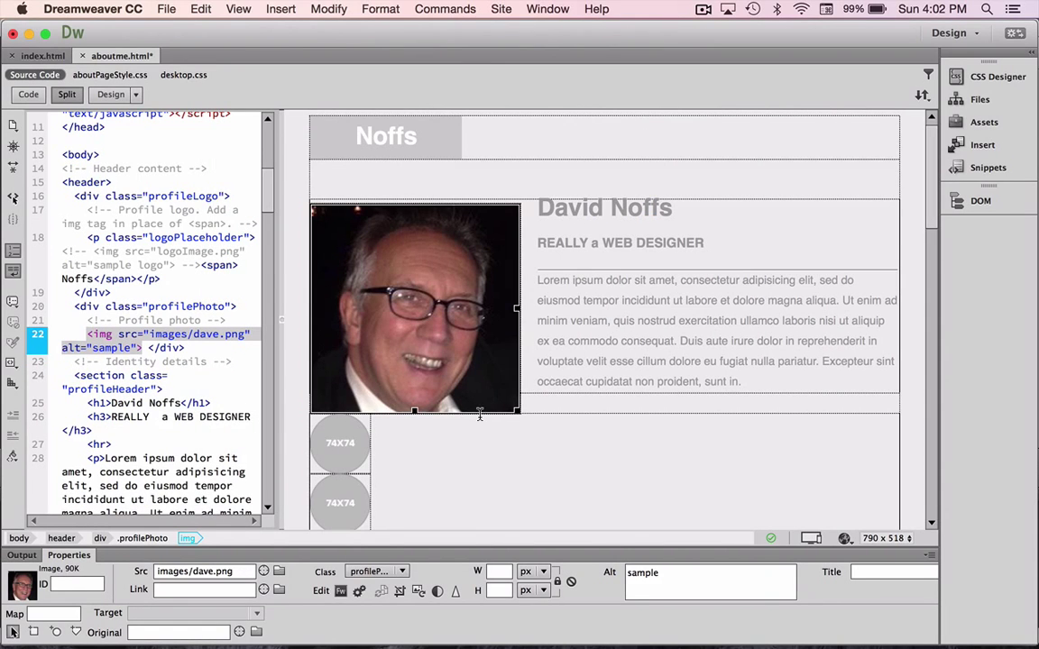
Scroll down and select the first 74X74 social icon placeholder.
scroll(479, 415, "down", 4)
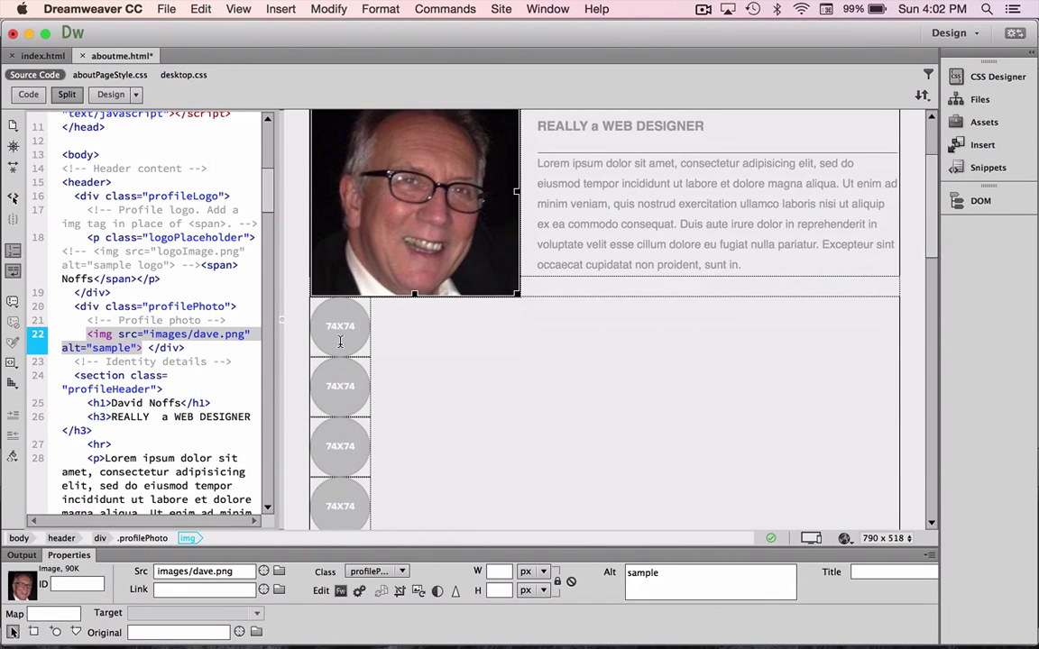
left_click(340, 341)
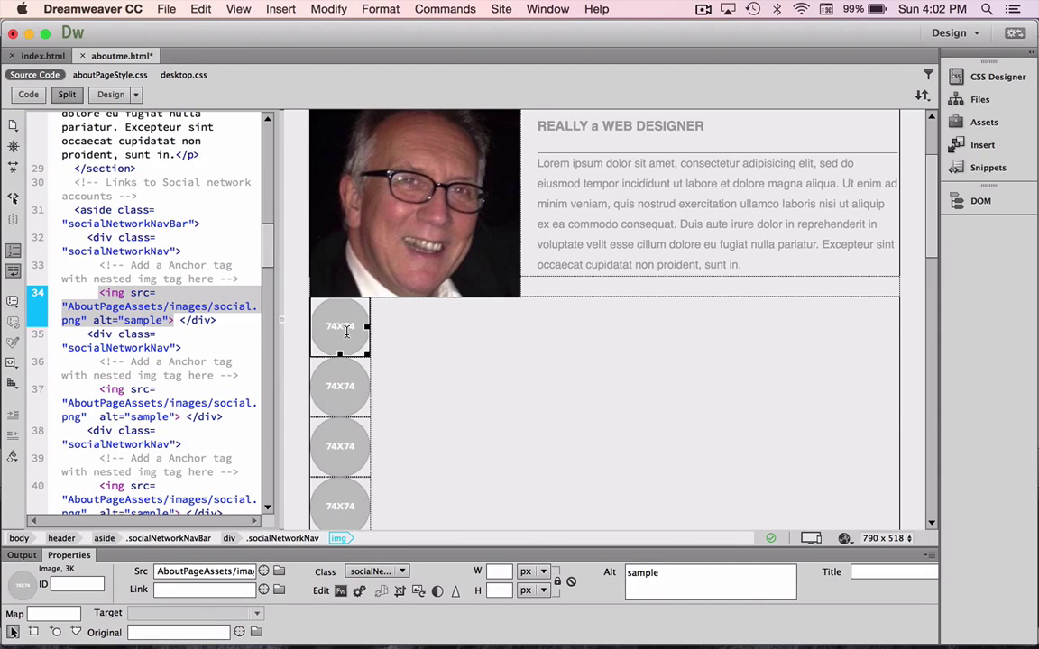
Set the first placeholder's image to Desktop/fbicon.png, copied into noffs/images with overwrite.
double_click(345, 333)
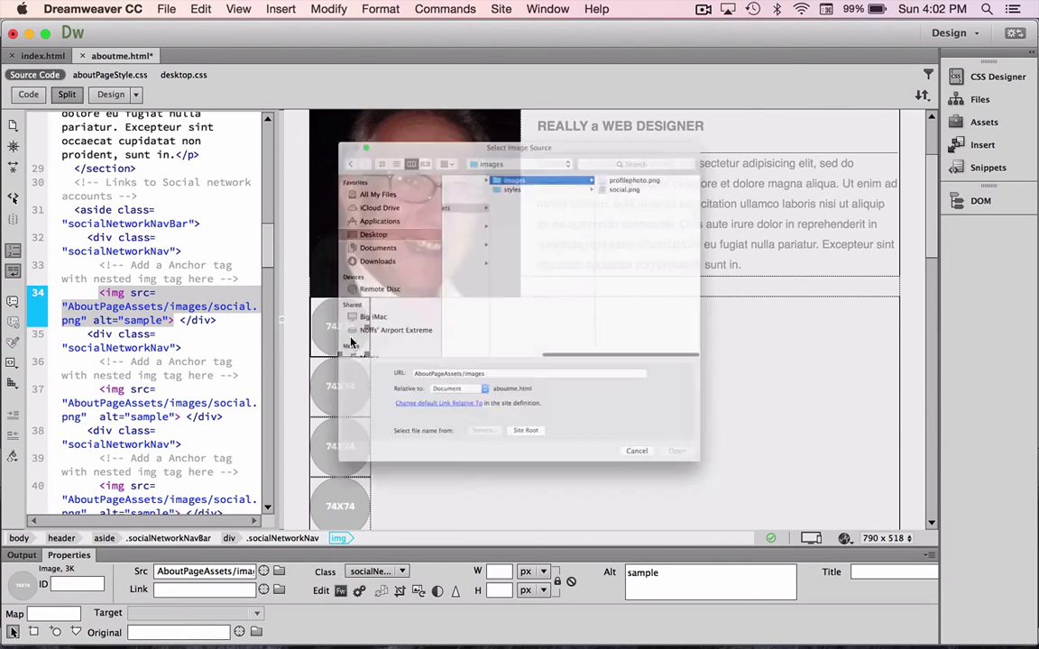
scroll(452, 182, "left", 5)
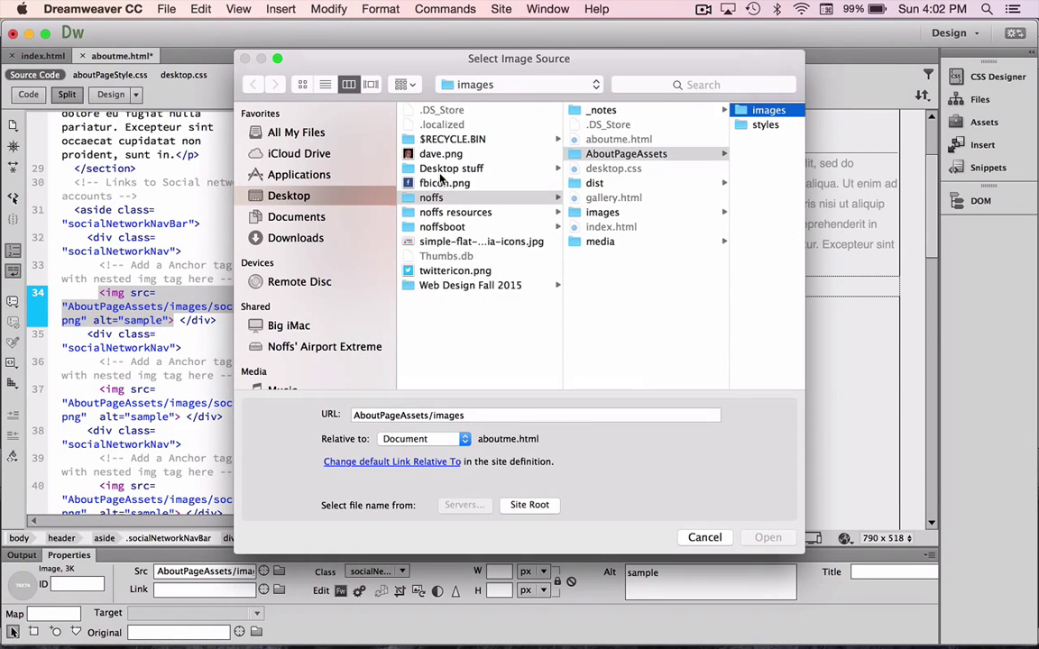
left_click(438, 183)
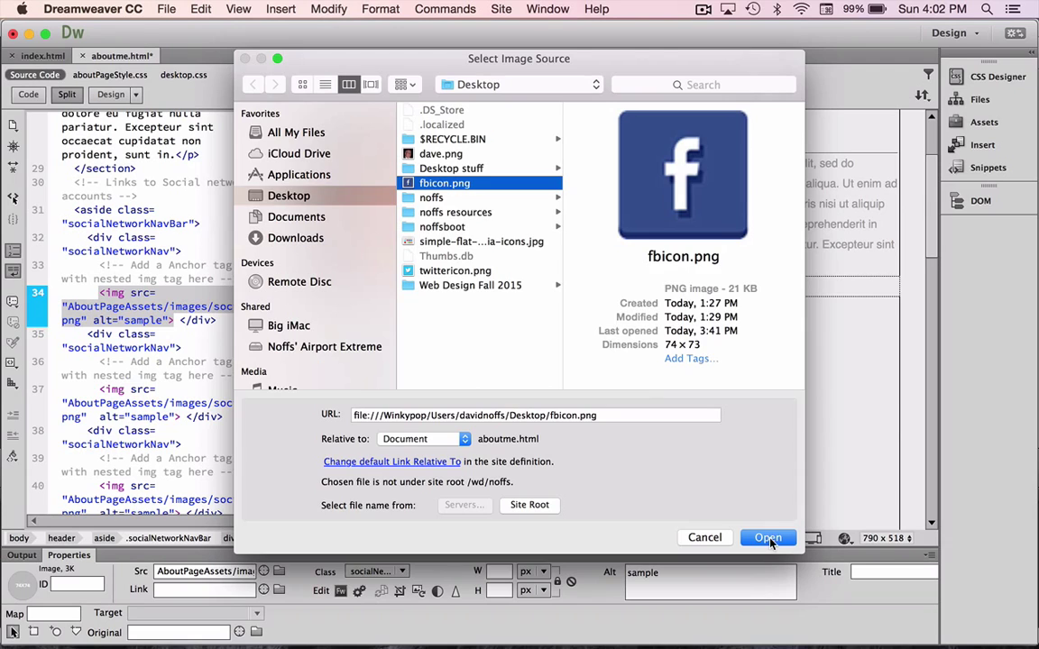
left_click(768, 537)
left_click(638, 379)
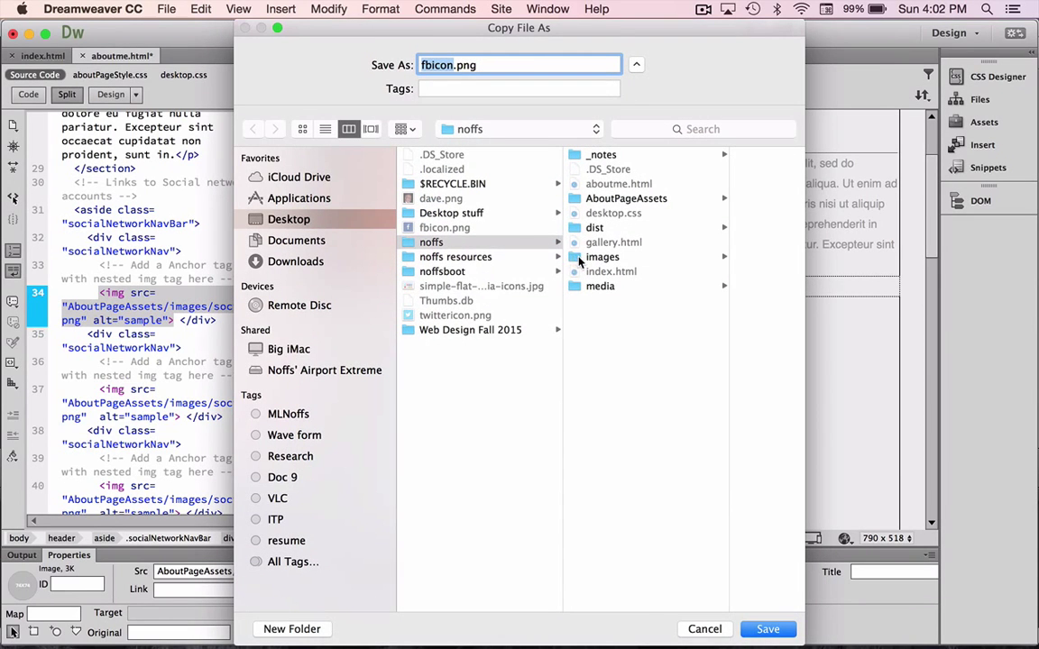
left_click(591, 257)
left_click(767, 629)
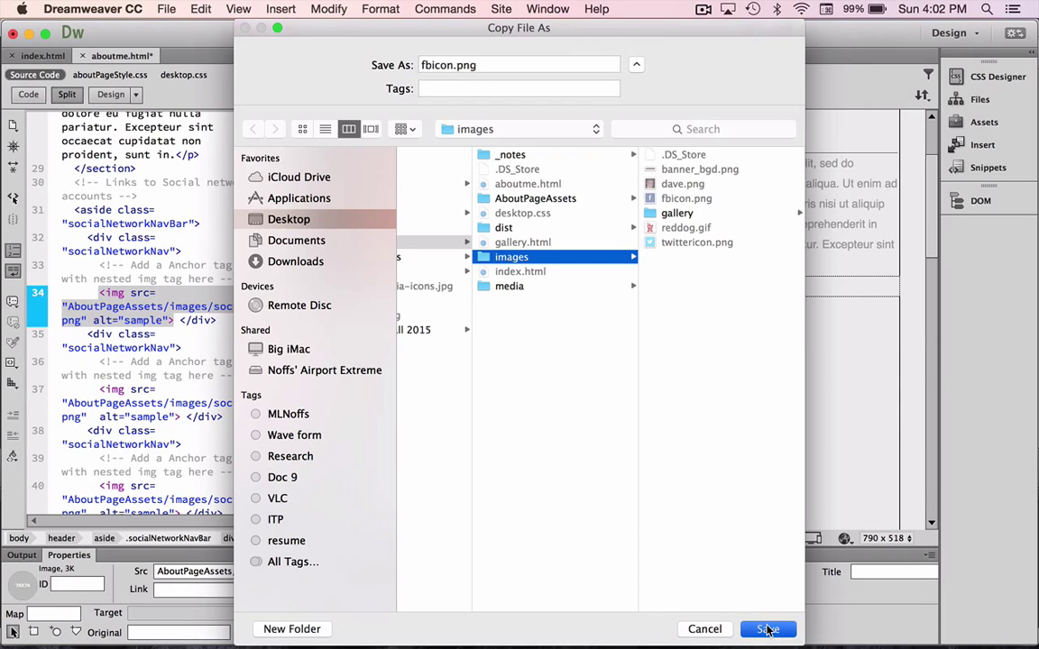
left_click(624, 137)
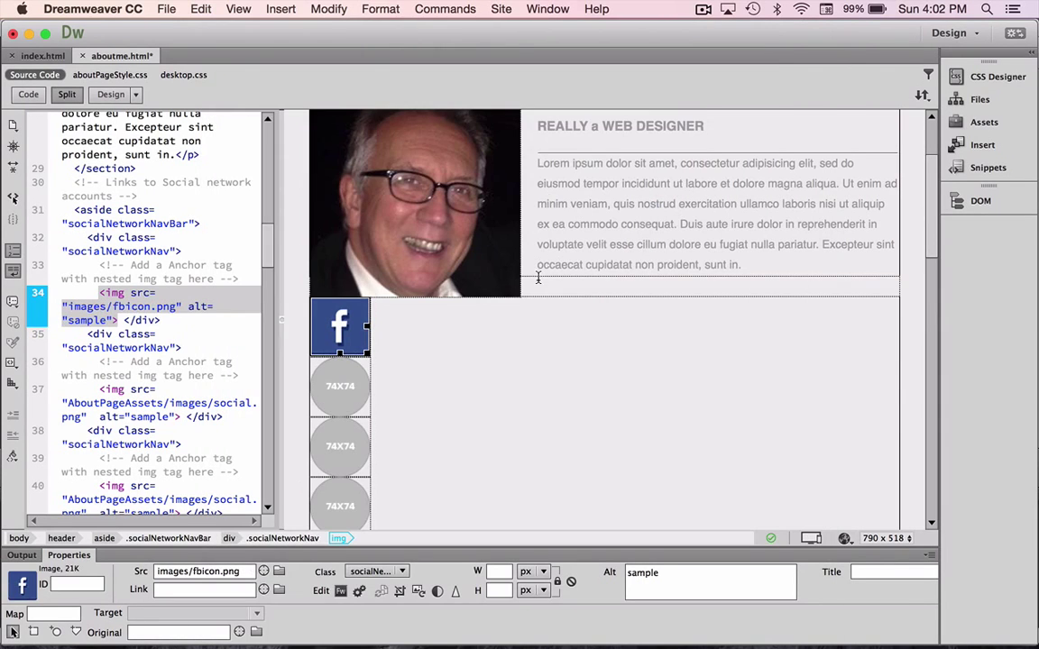
Set the second placeholder's image to Desktop/twittericon.png, copied into noffs/images with overwrite.
double_click(339, 379)
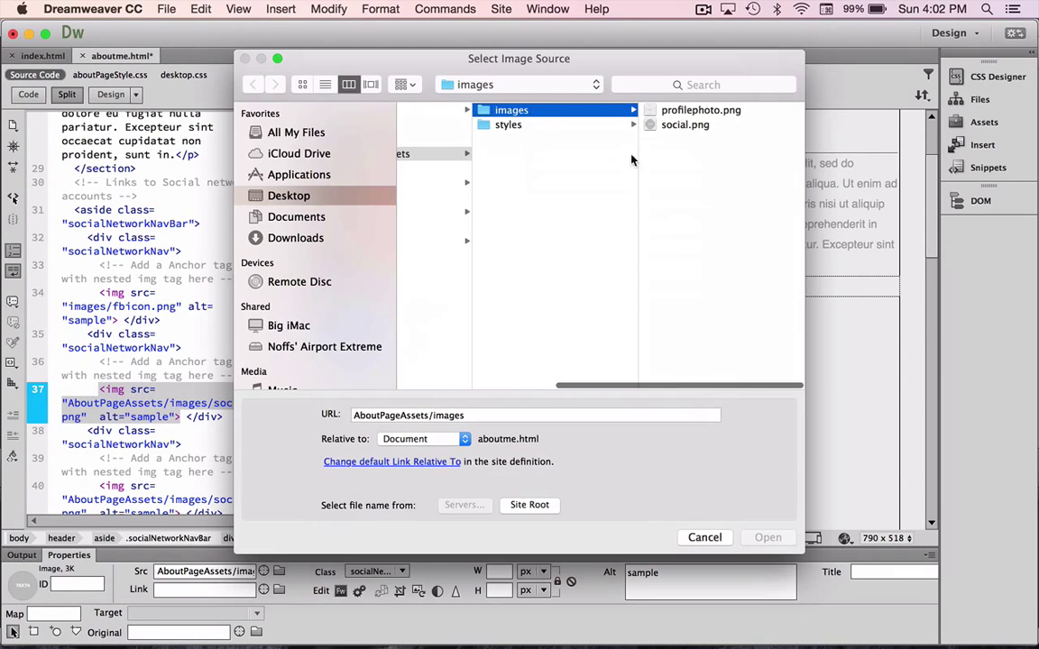
scroll(429, 230, "left", 5)
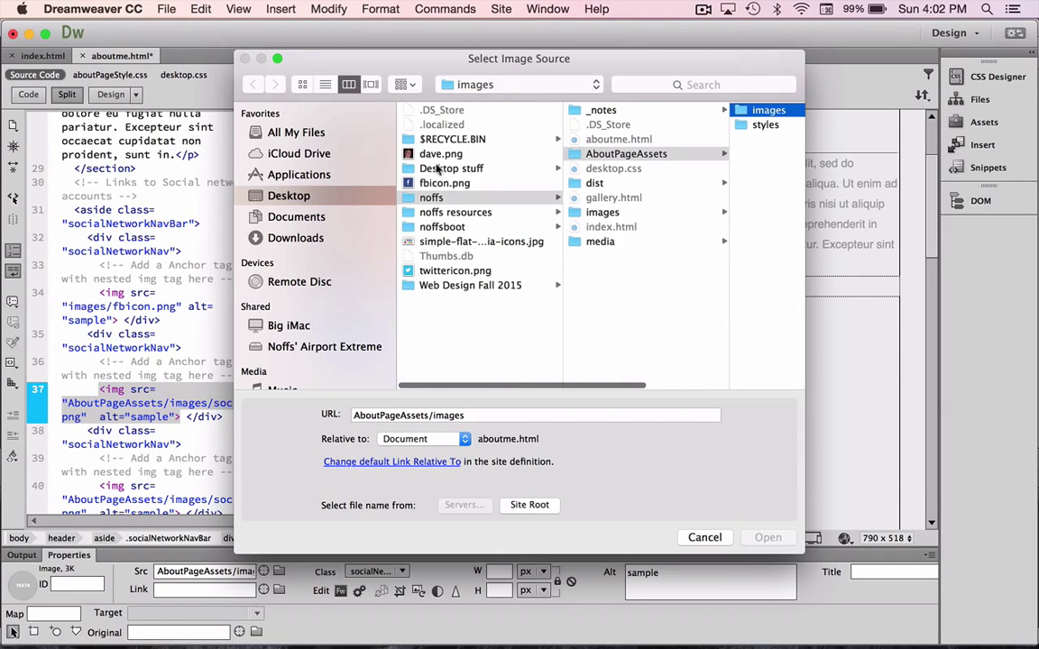
left_click(423, 270)
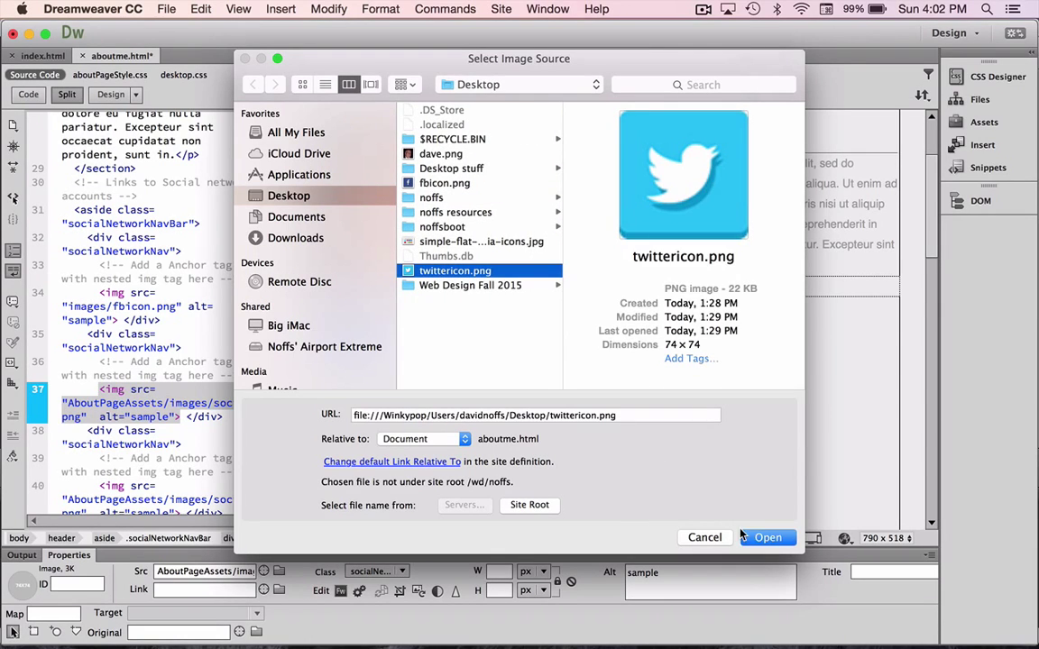
left_click(767, 538)
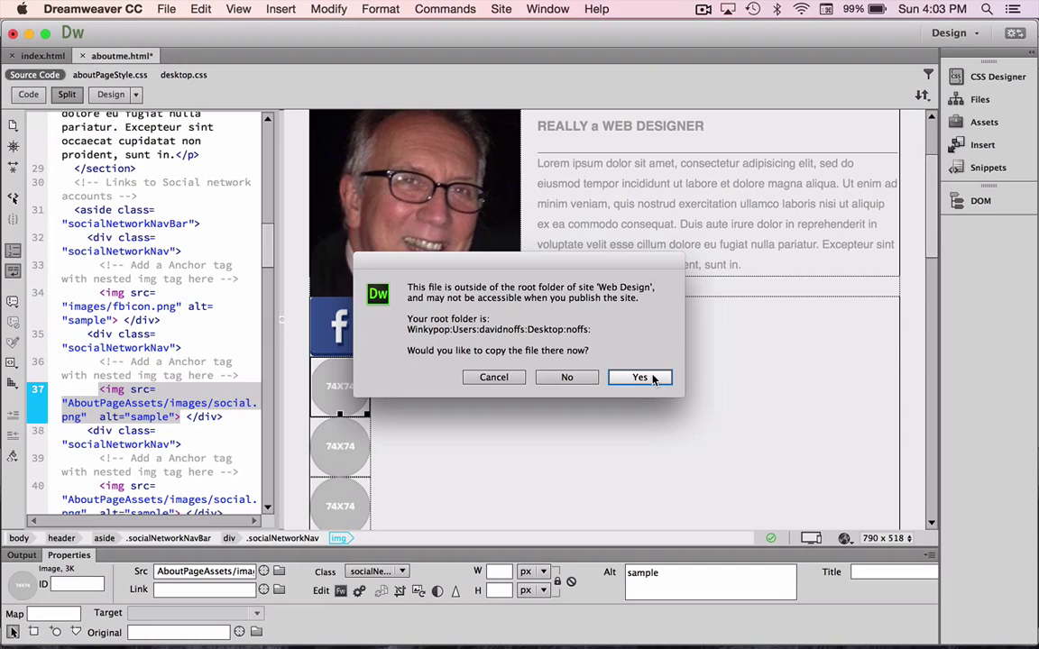
left_click(638, 376)
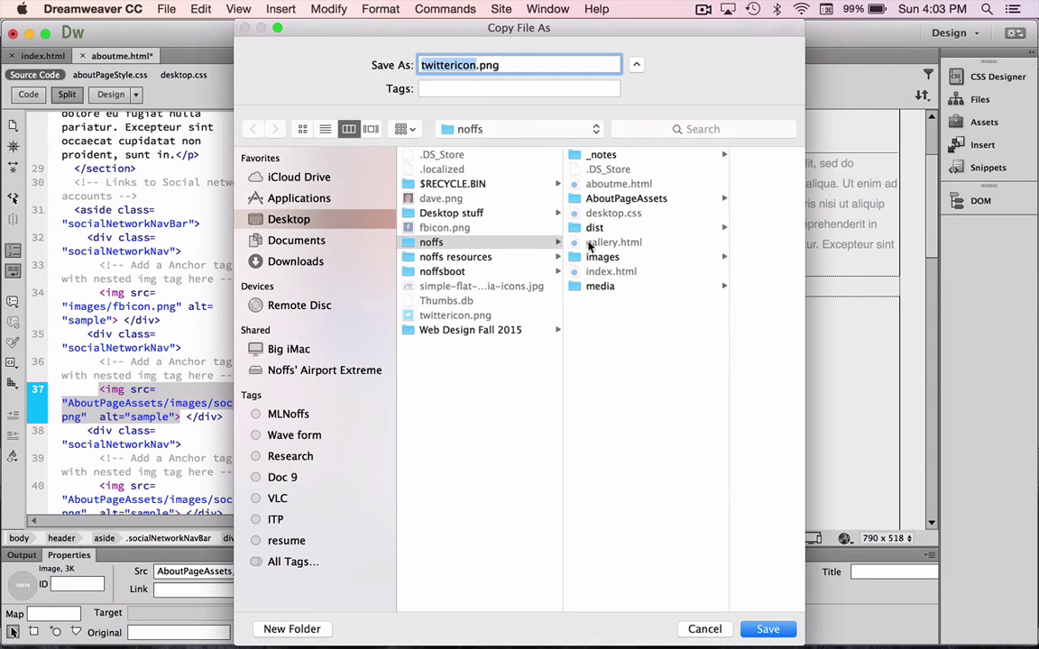
left_click(577, 257)
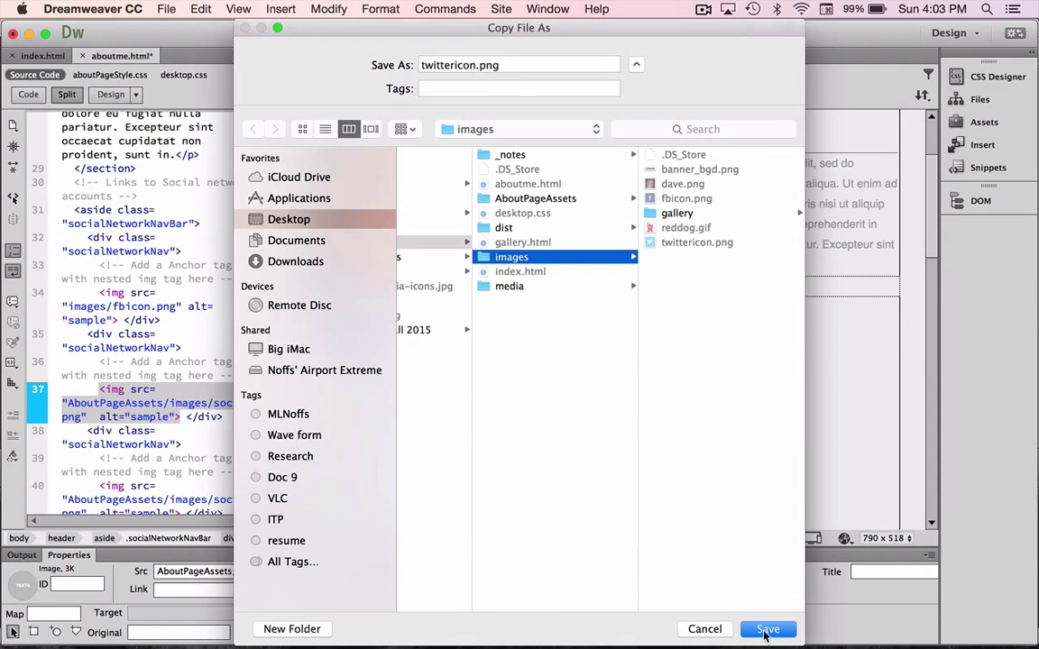
left_click(765, 629)
left_click(624, 134)
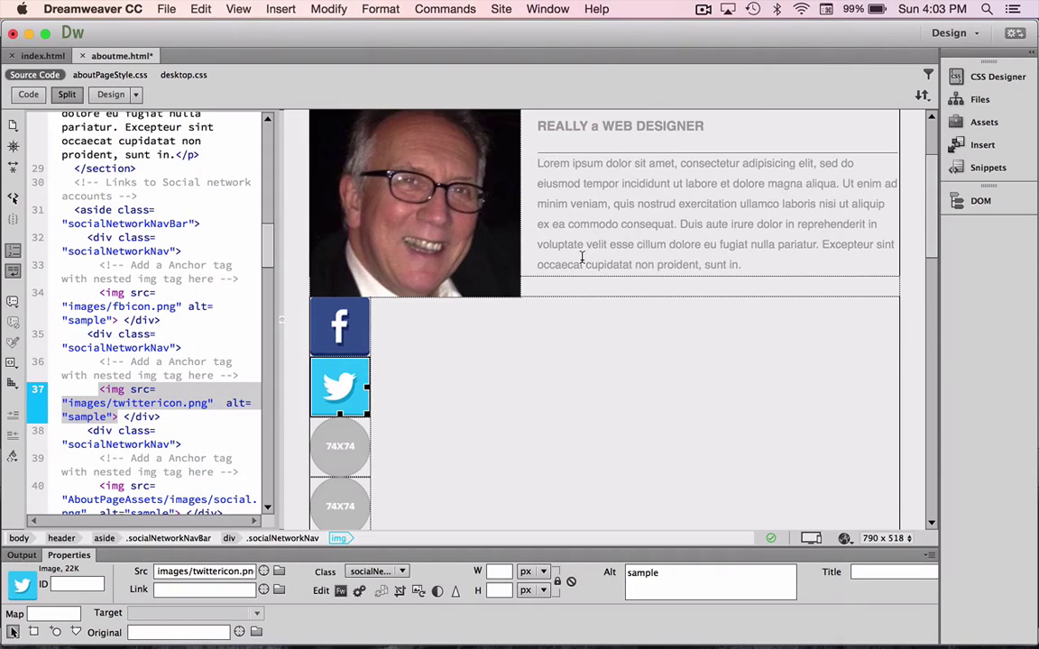
left_click(410, 413)
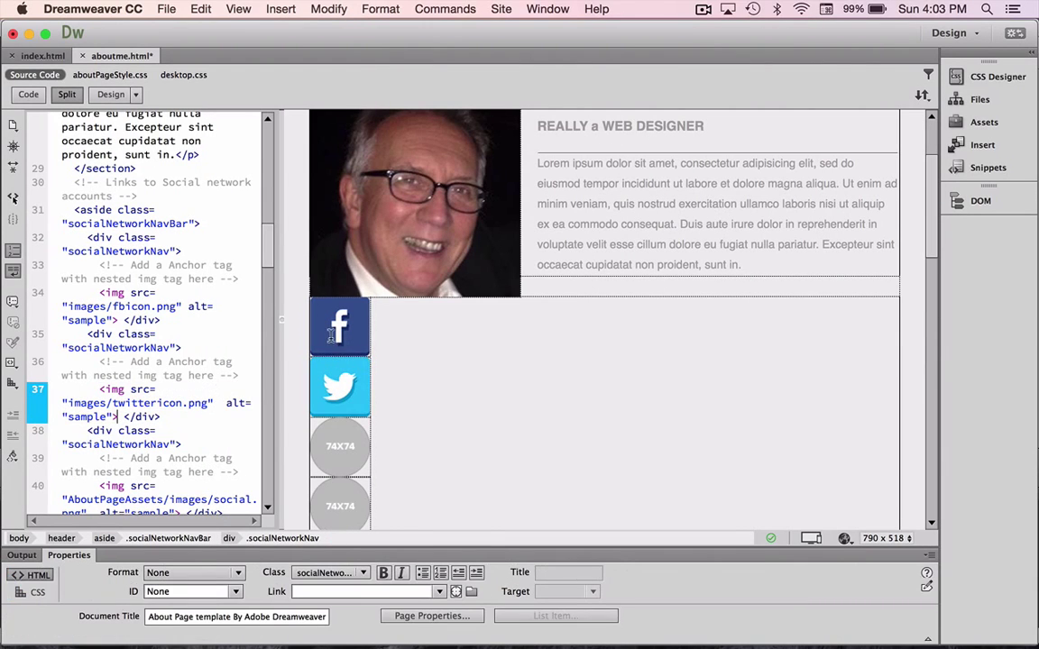
left_click(343, 337)
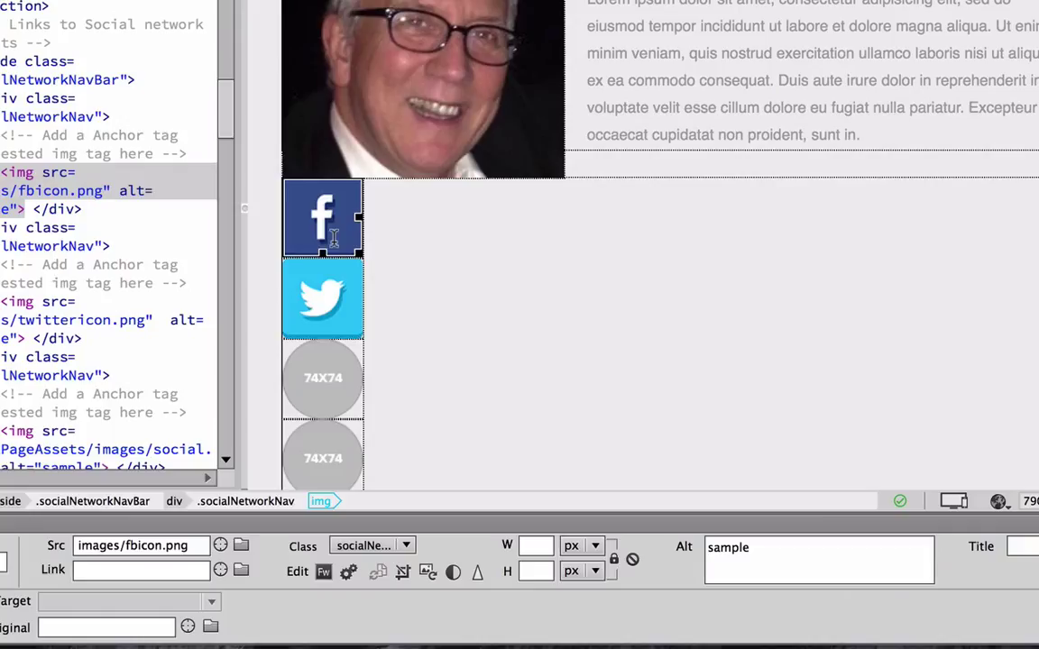
left_click(120, 569)
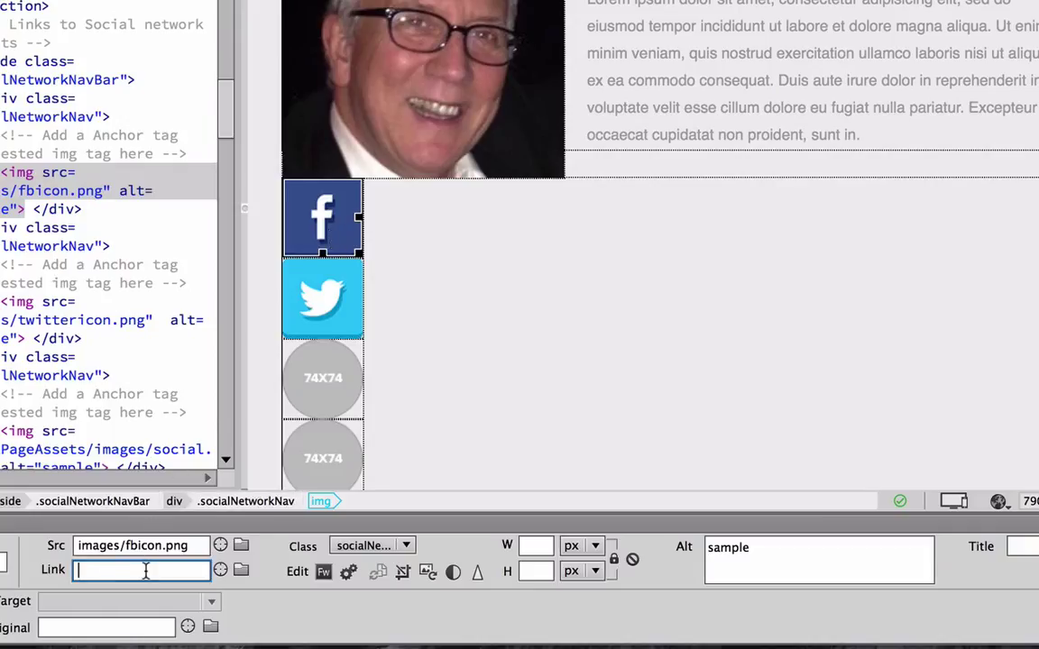
type("http:")
type("//www")
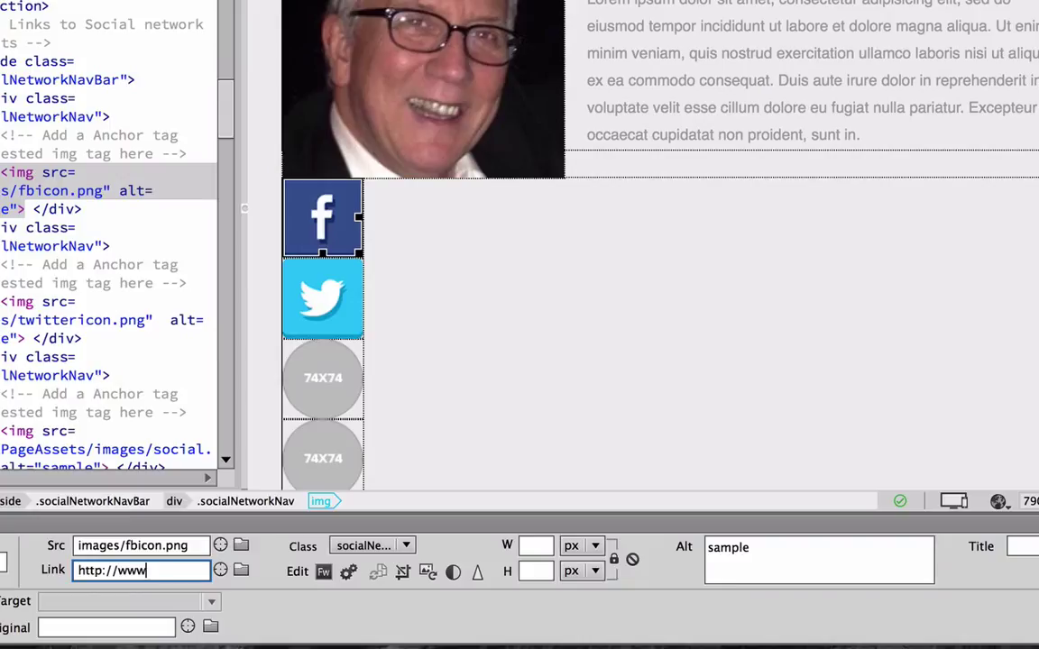
type(".facebook.com")
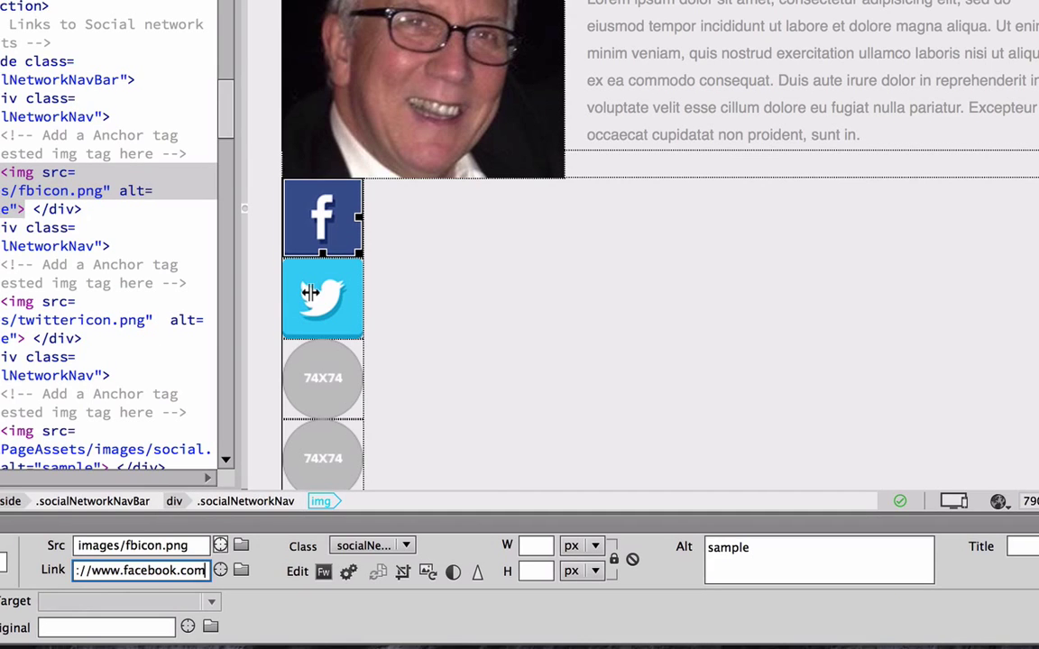
key("Return")
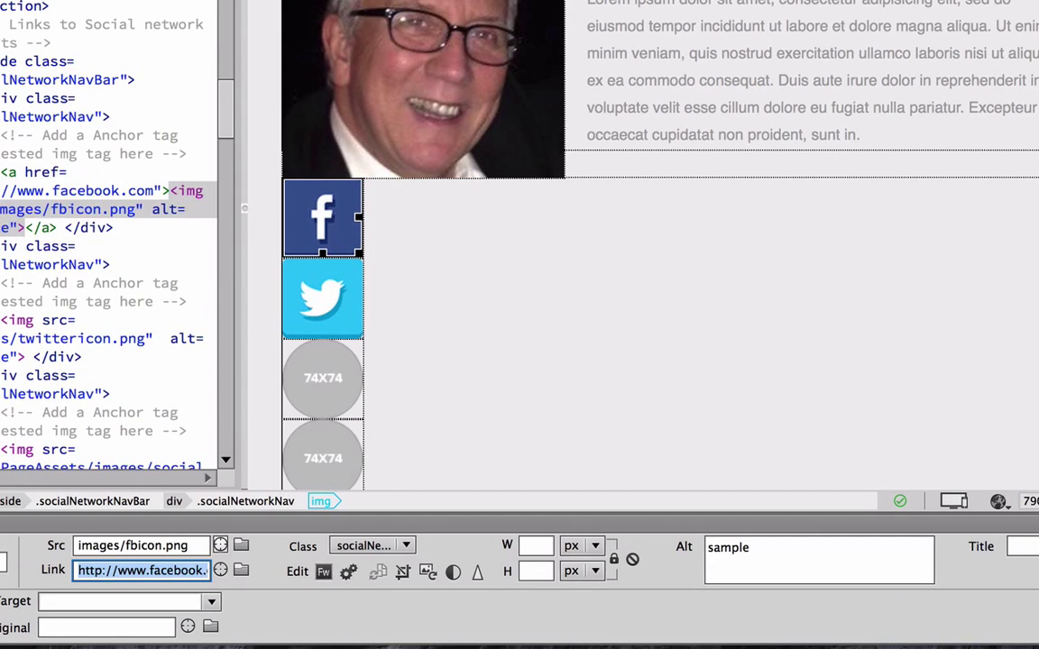
left_click(322, 297)
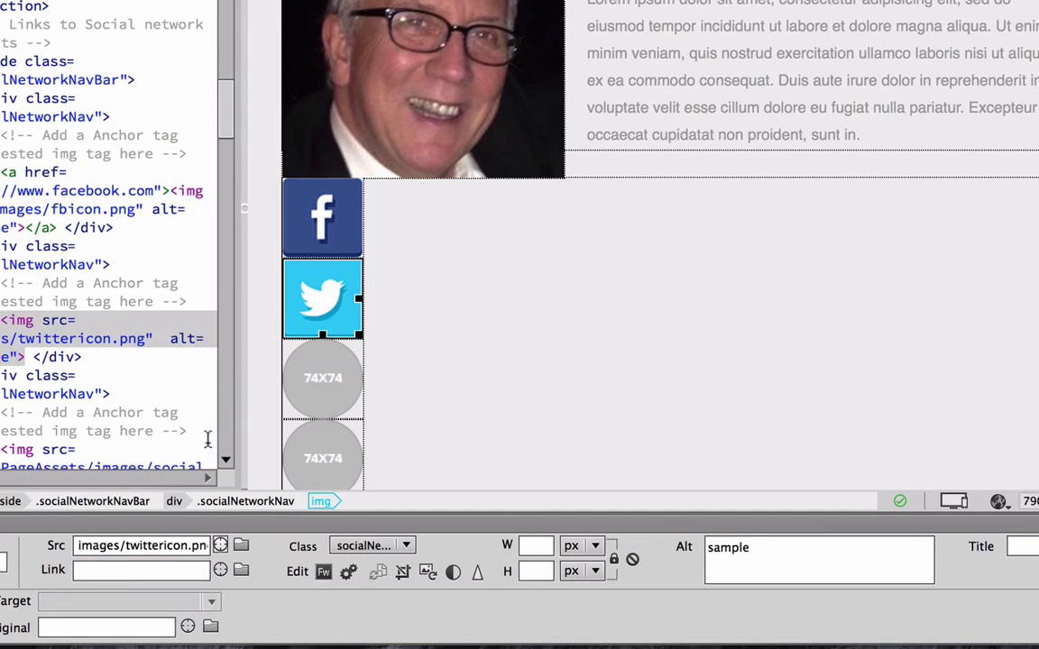
left_click(135, 568)
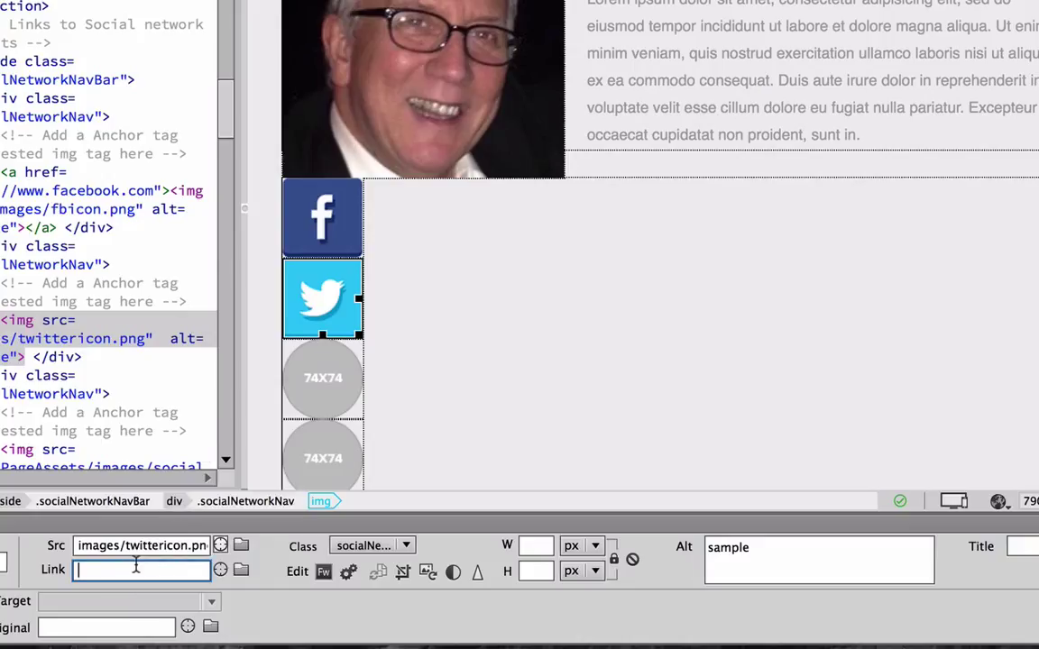
type("http://www")
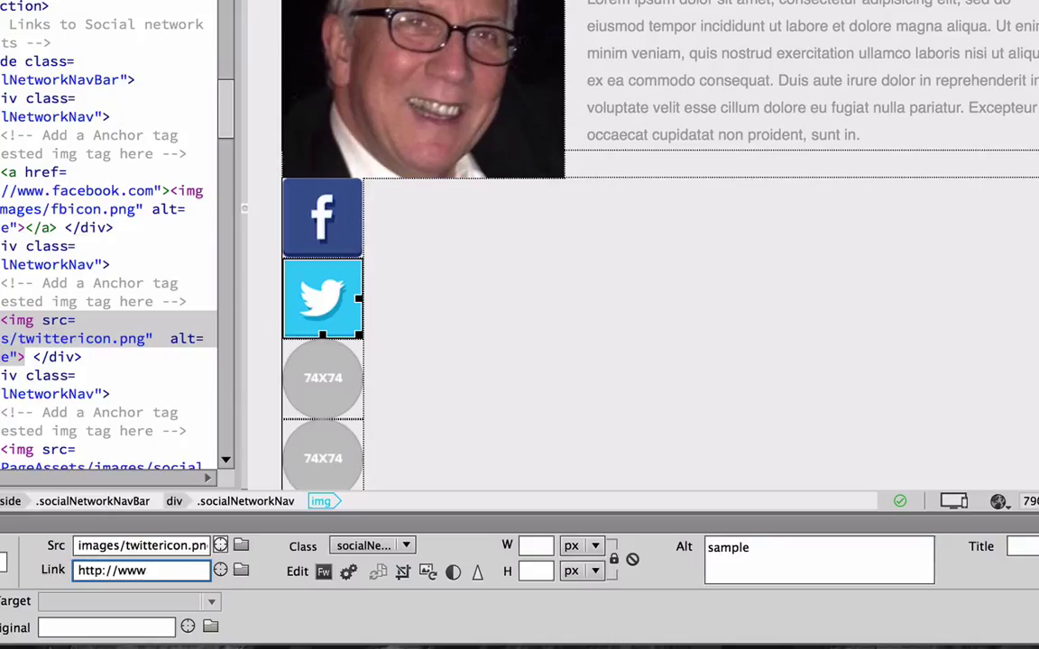
type(".twitter.com")
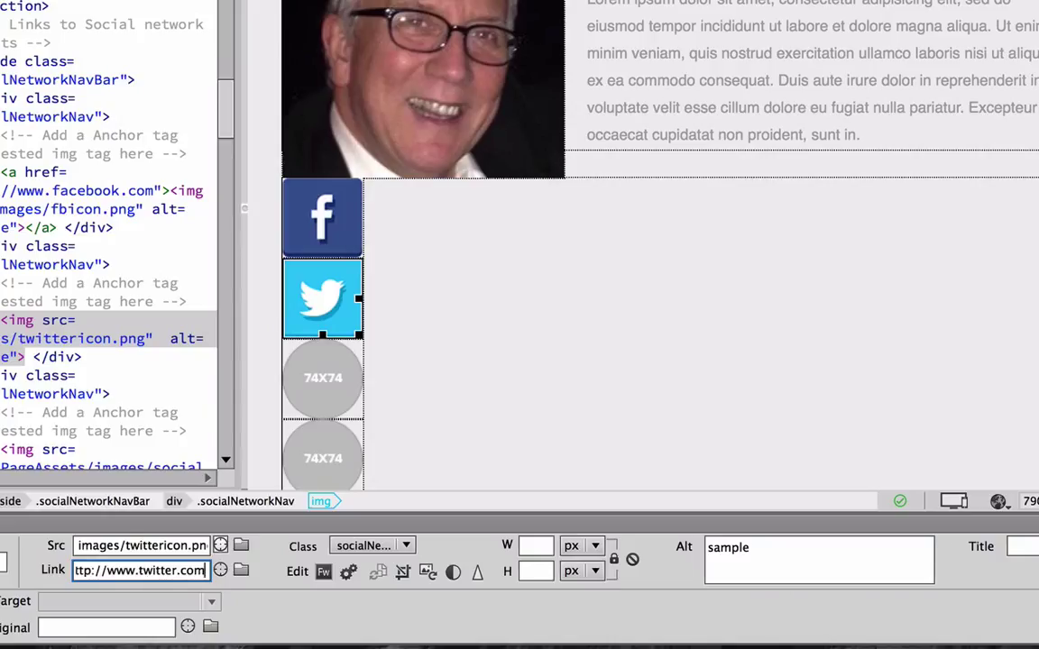
key("Return")
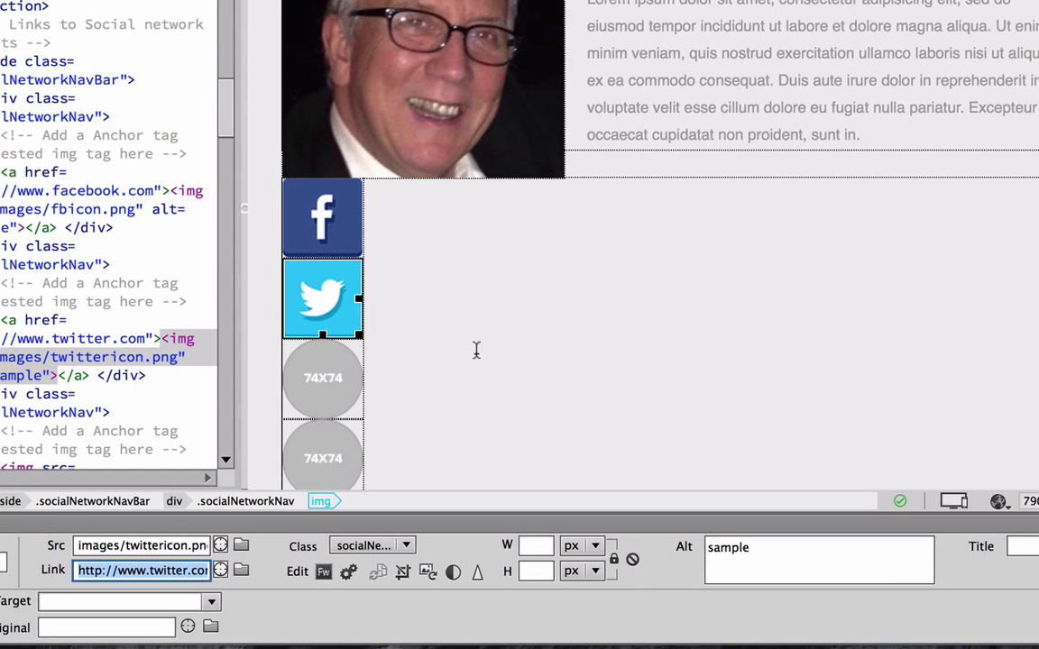
Scroll past Content Holder 1 and 2 to the DOWNLOAD CV, BEHANCE and GITHUB buttons.
scroll(431, 325, "down", 8)
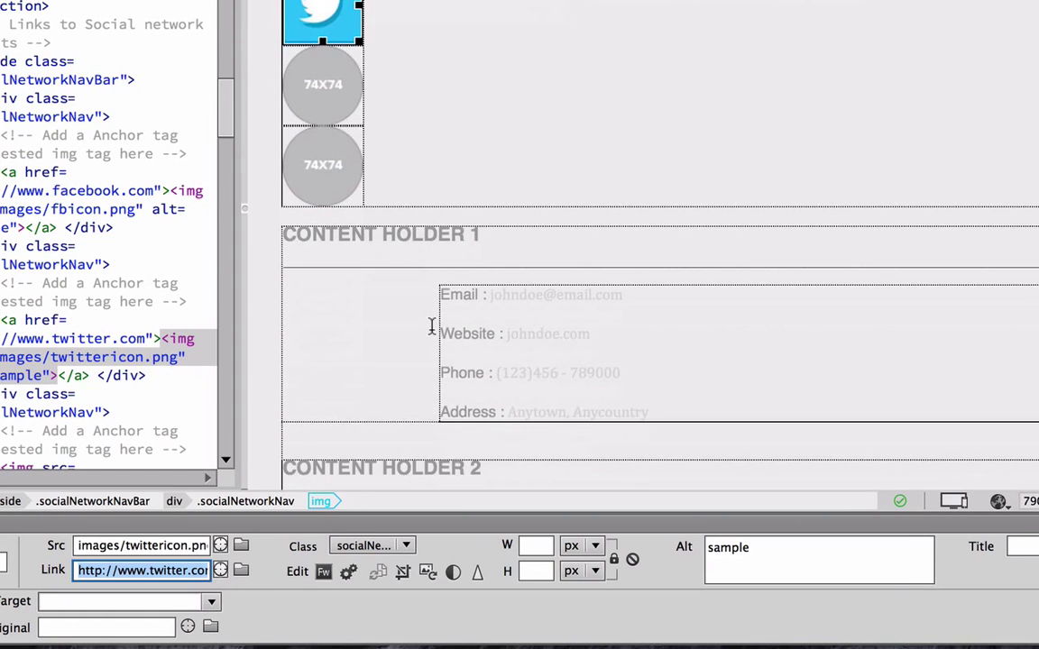
scroll(431, 324, "down", 5)
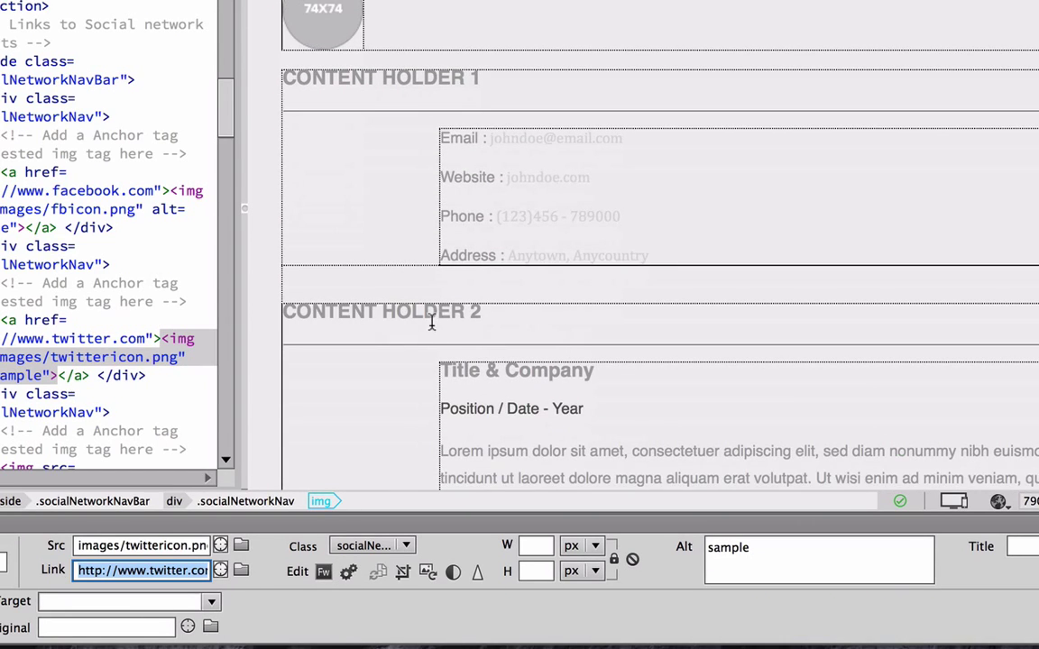
scroll(431, 325, "down", 4)
scroll(431, 322, "up", 3)
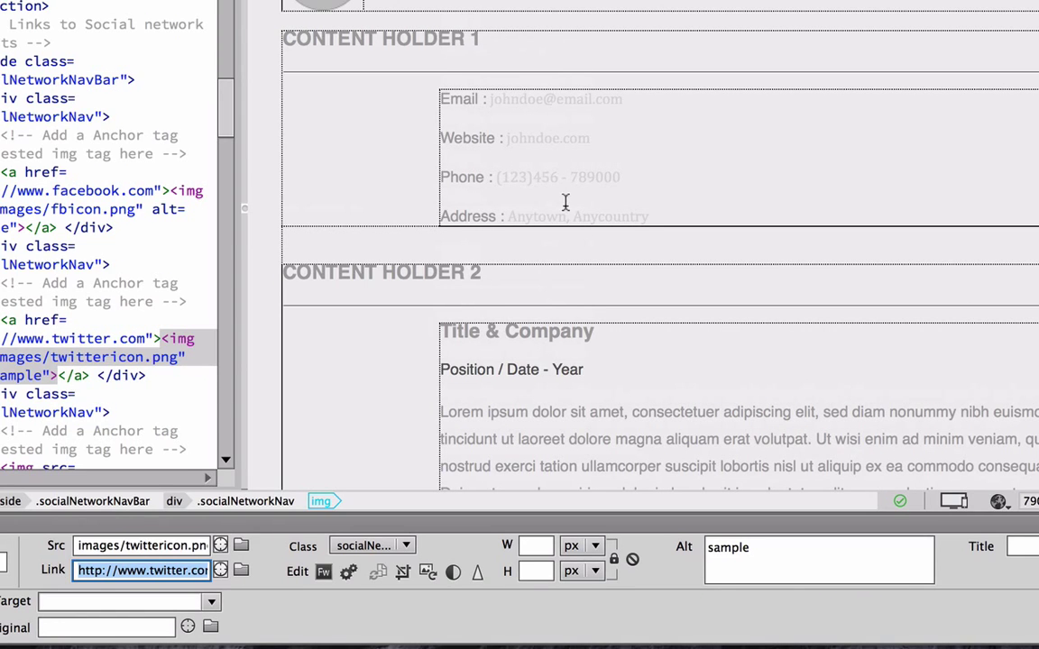
scroll(552, 198, "down", 10)
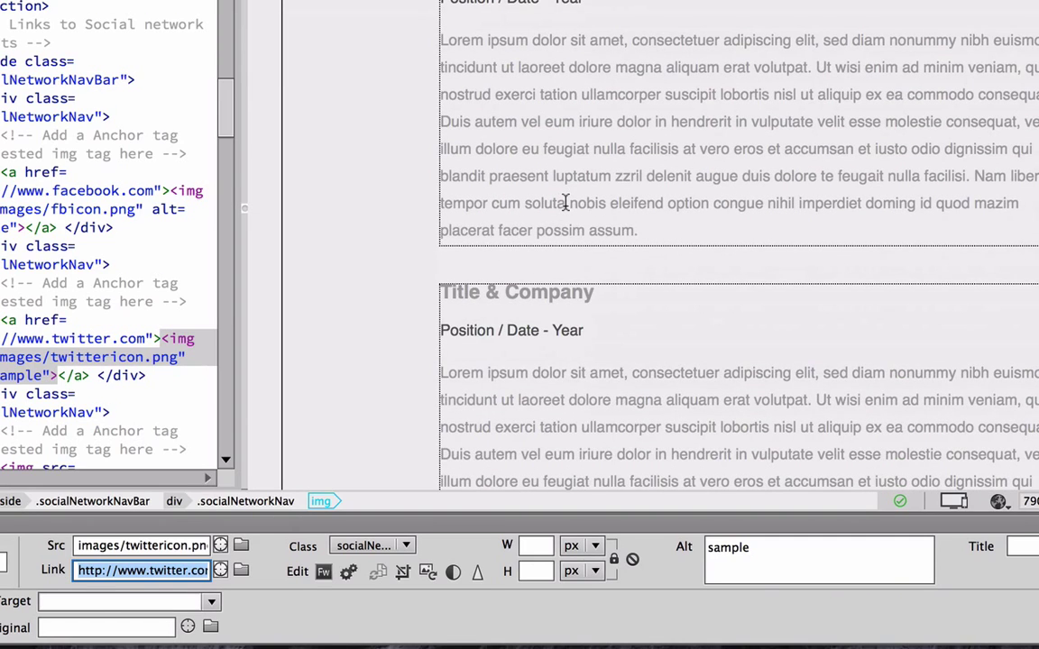
scroll(566, 202, "up", 3)
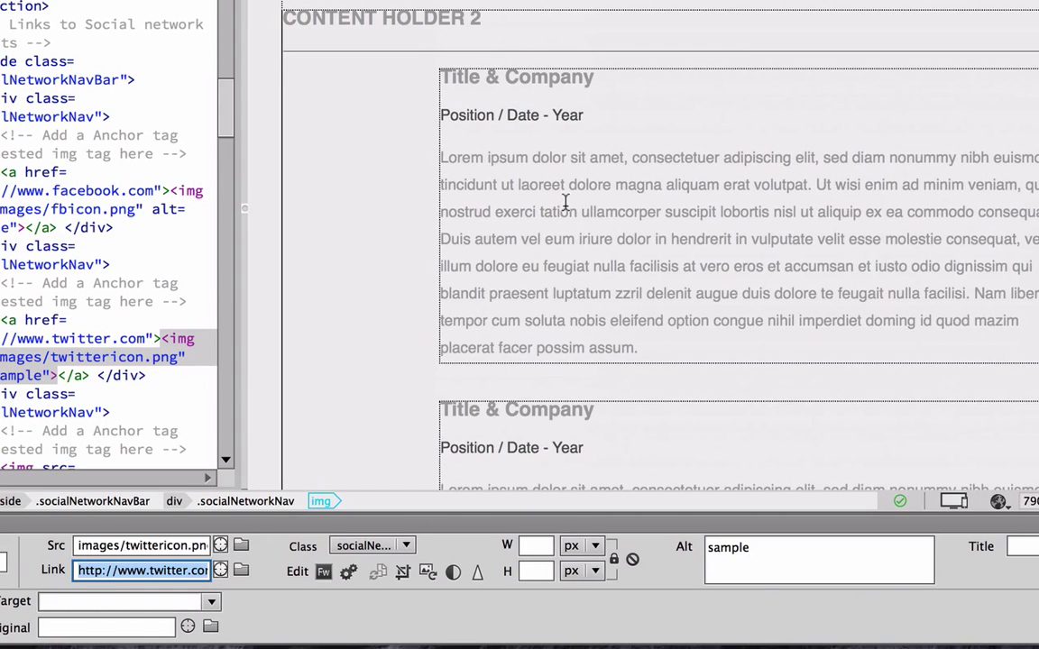
scroll(565, 202, "down", 1)
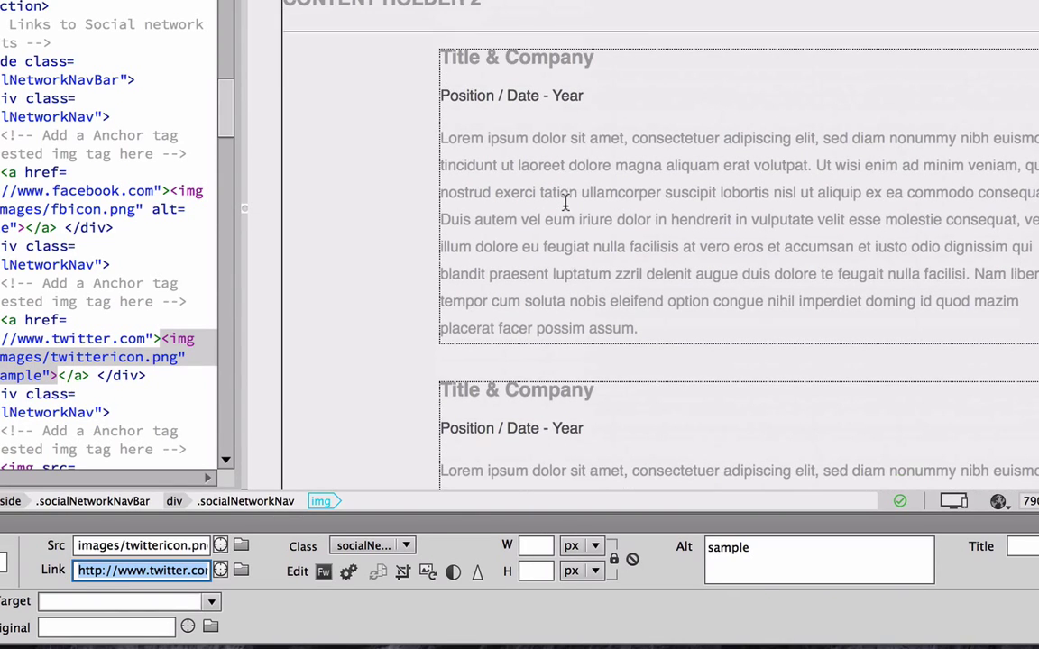
scroll(565, 202, "down", 15)
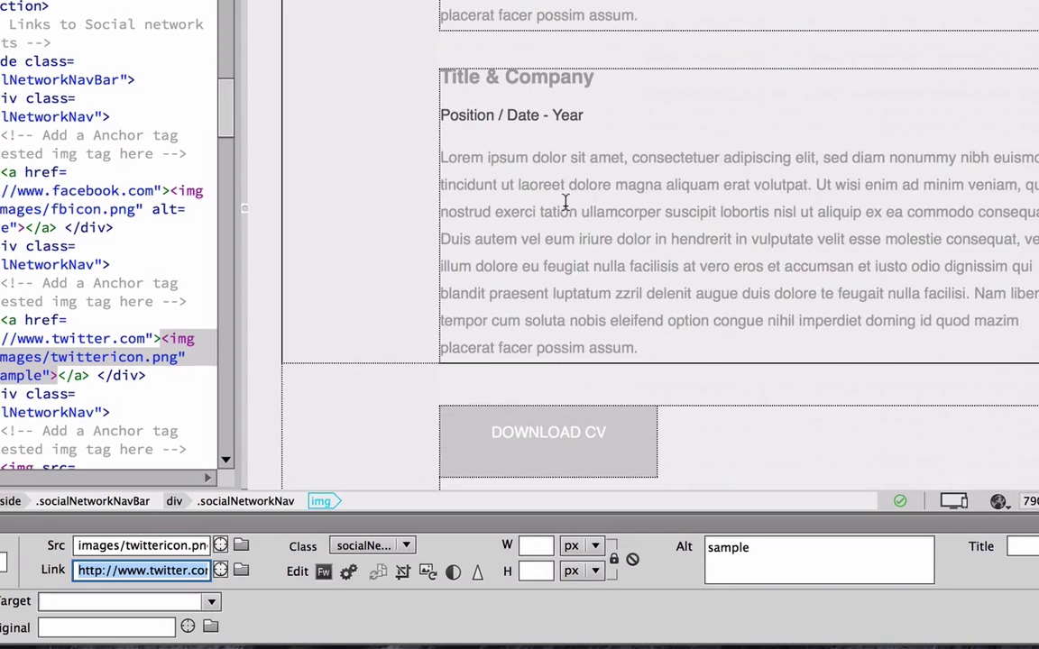
scroll(565, 202, "down", 14)
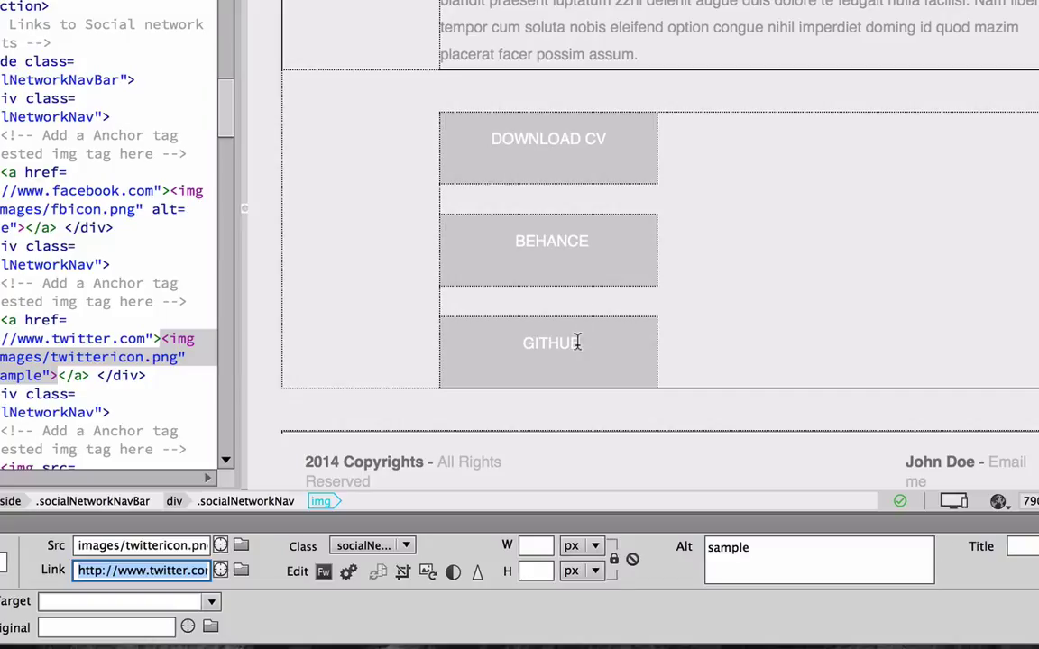
Change the GITHUB button text to HOME and point its link at index.html.
left_click_drag(577, 342, 526, 343)
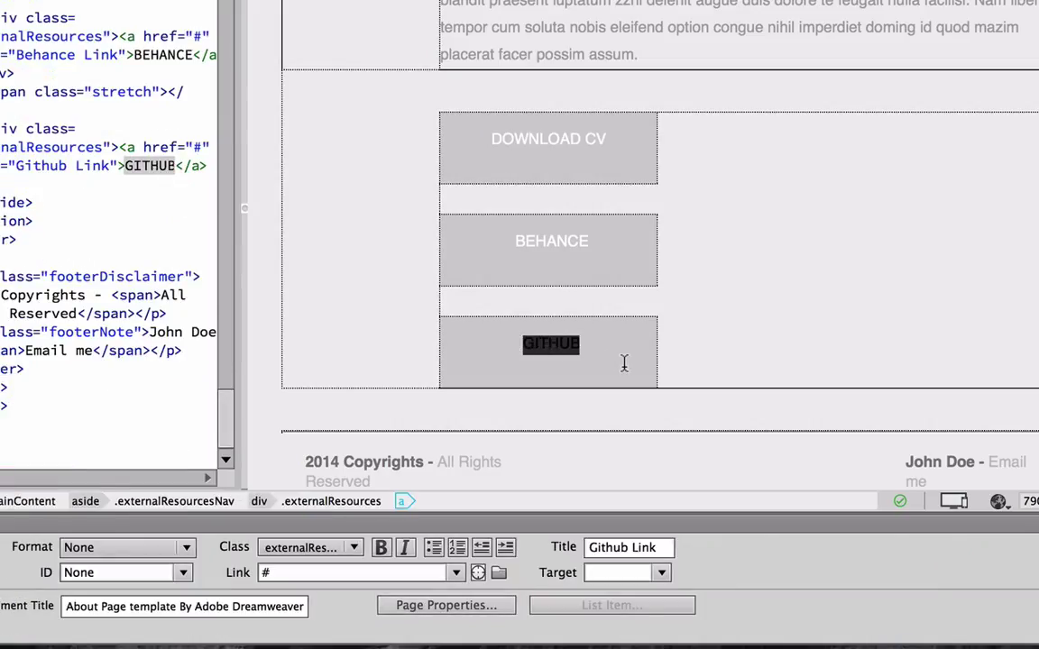
type("HOME")
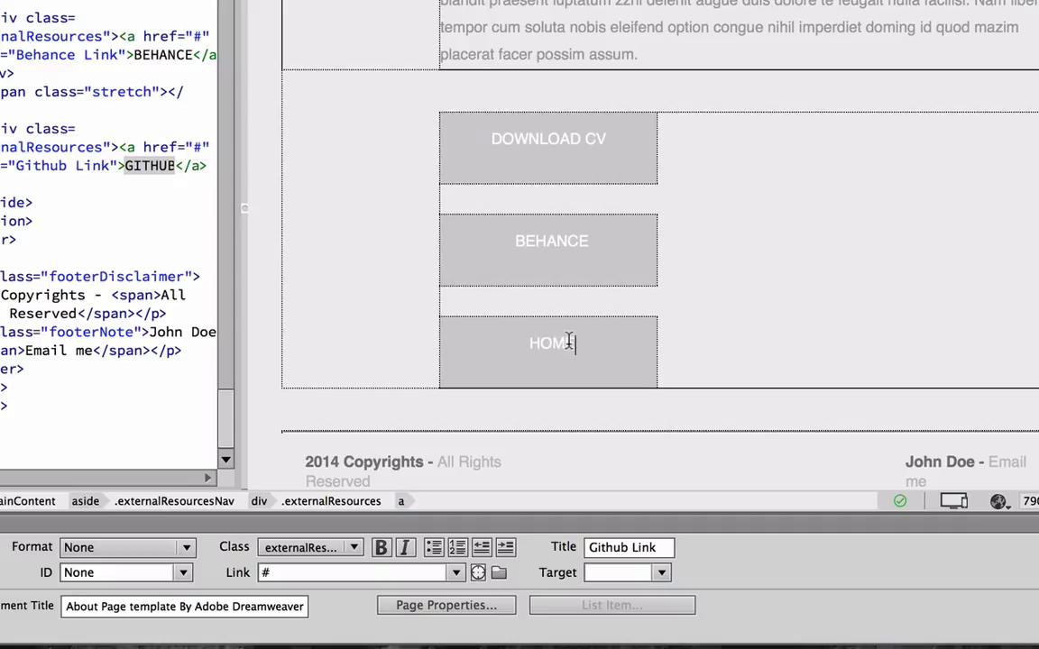
left_click_drag(569, 341, 521, 348)
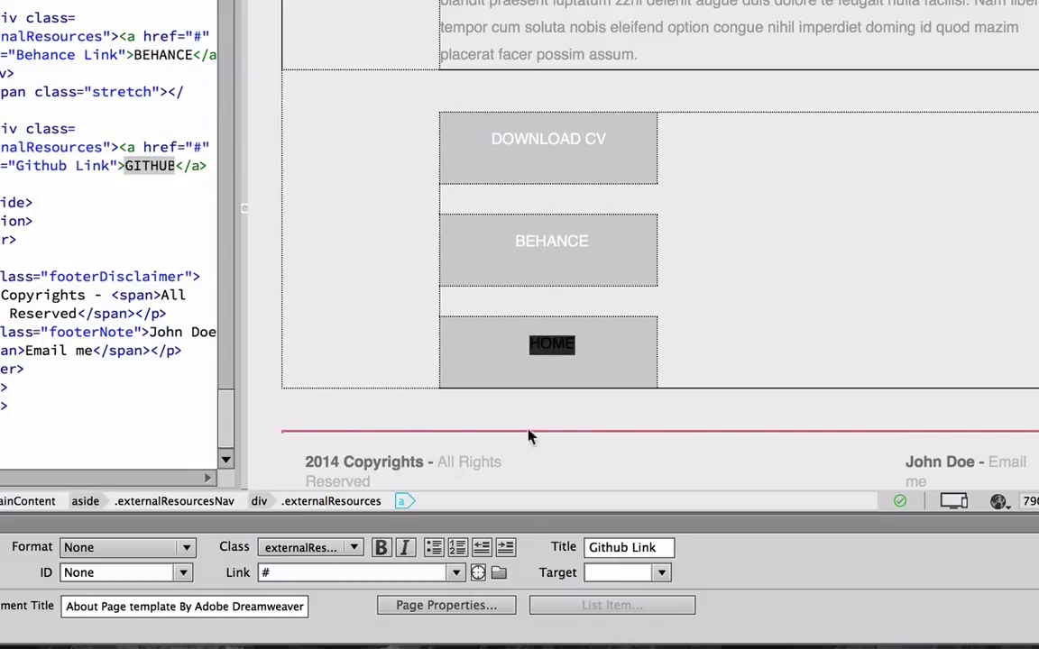
left_click(279, 572)
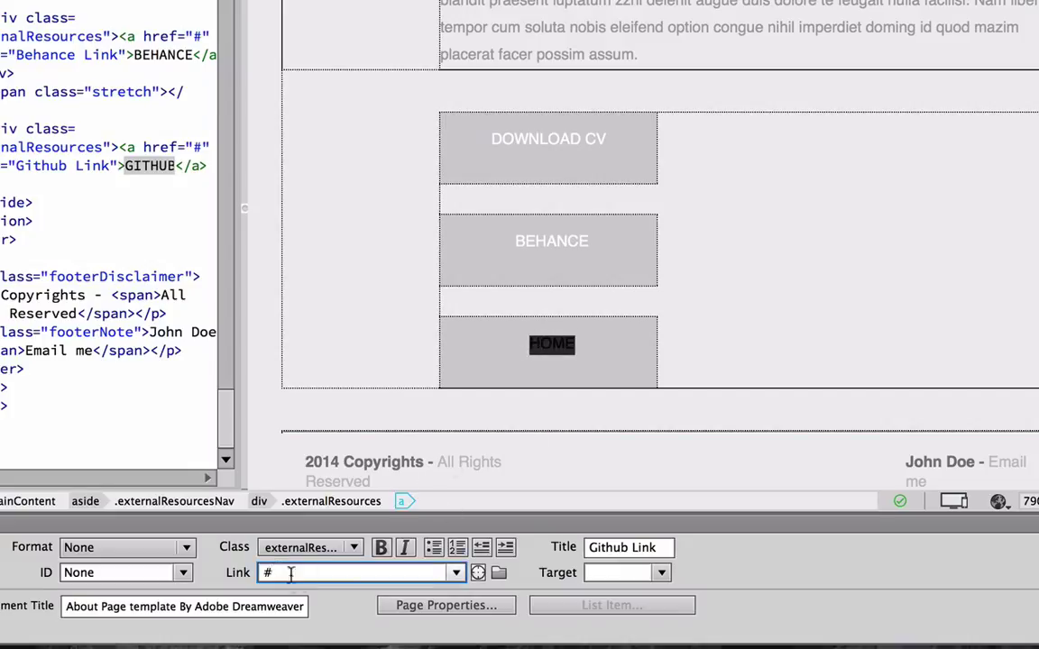
key("BackSpace")
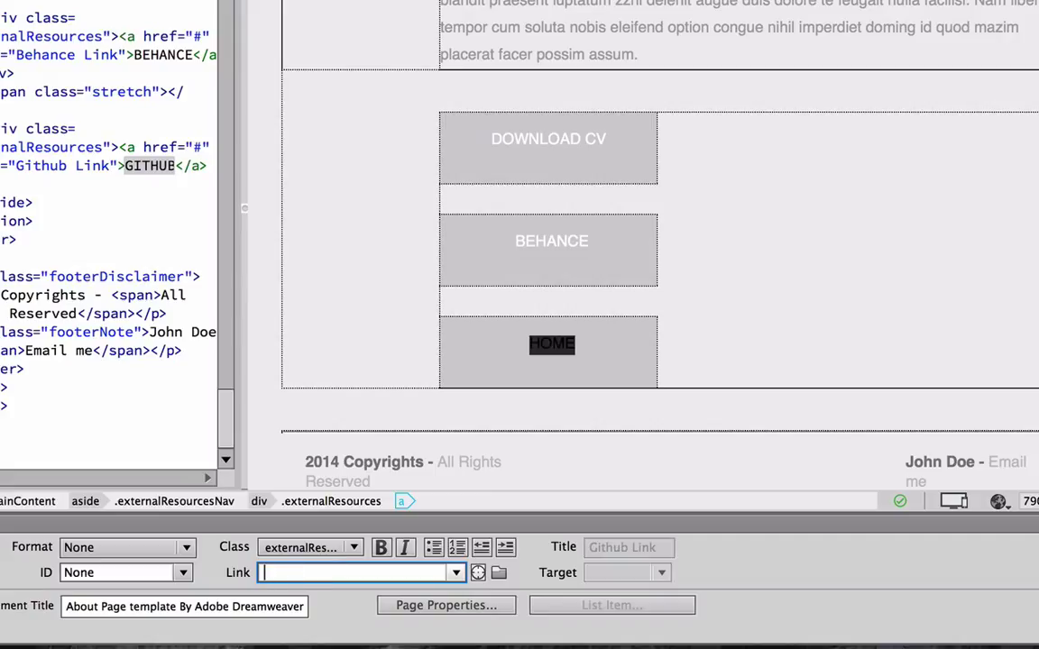
type("index")
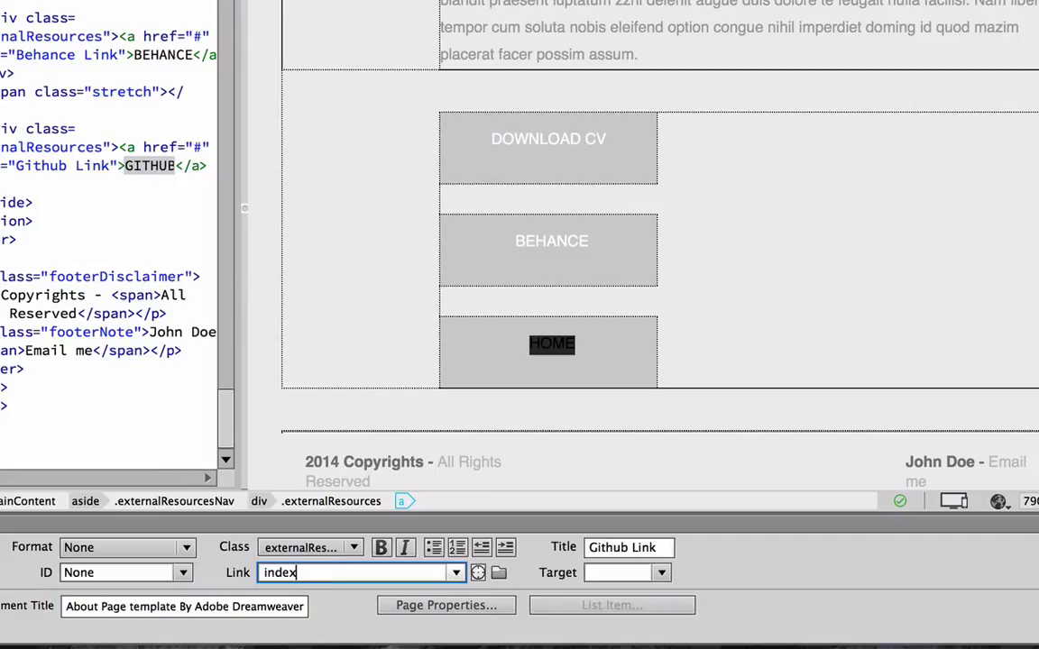
type(".html")
key("Return")
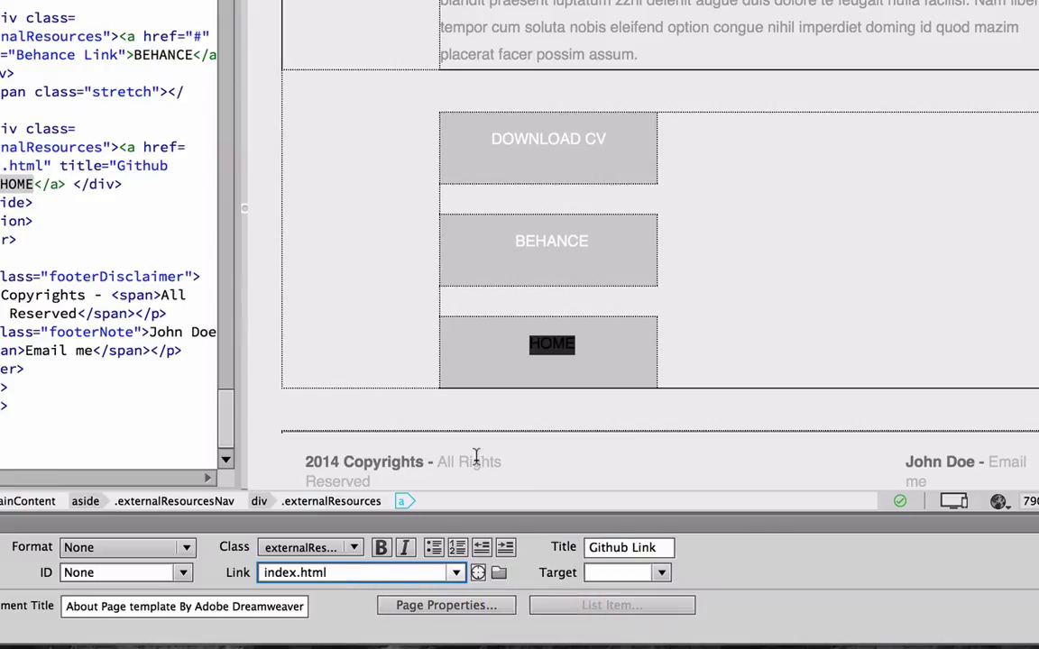
scroll(652, 438, "down", 1)
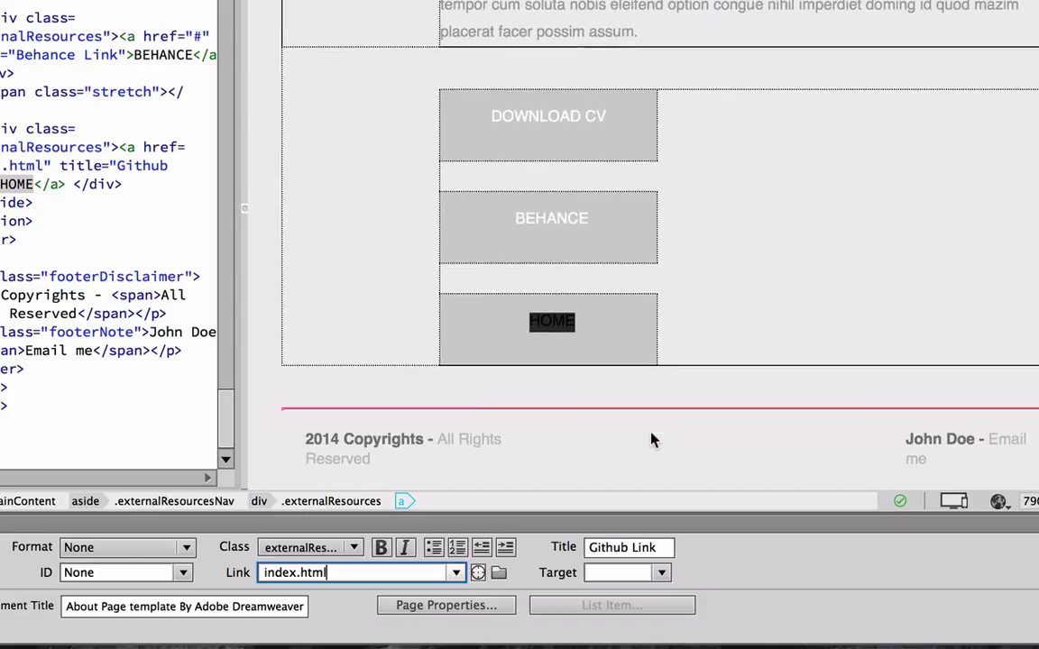
Replace the footer's placeholder name with the author's full name, with a space between first and last name.
left_click(967, 439)
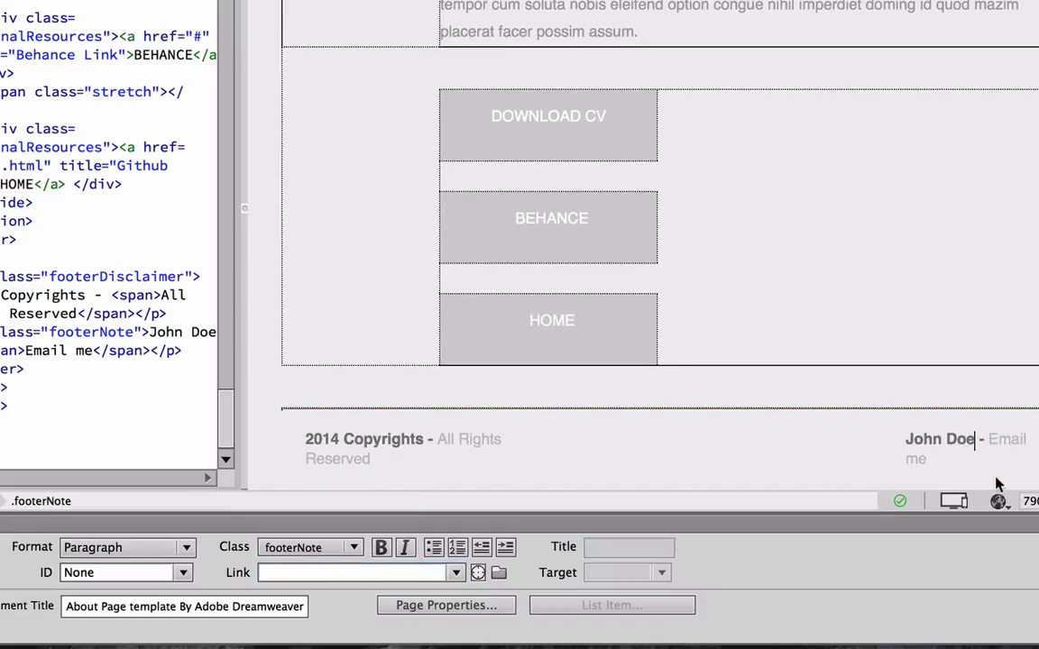
key("BackSpace")
key("BackSpace")
key("BackSpace")
key("BackSpace")
key("BackSpace")
key("BackSpace")
key("BackSpace")
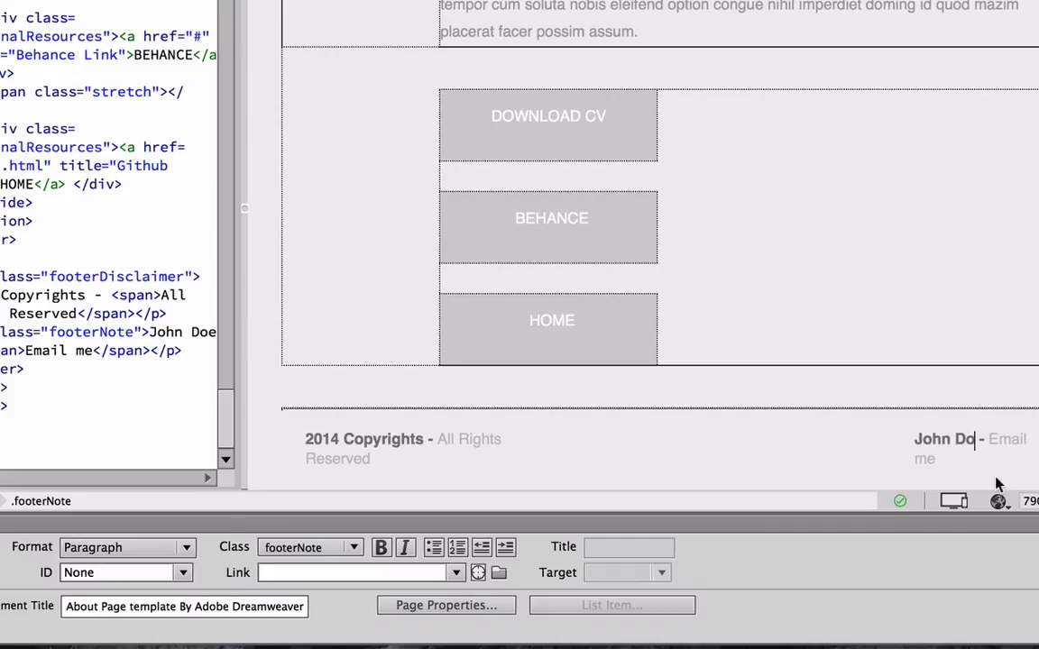
key("BackSpace")
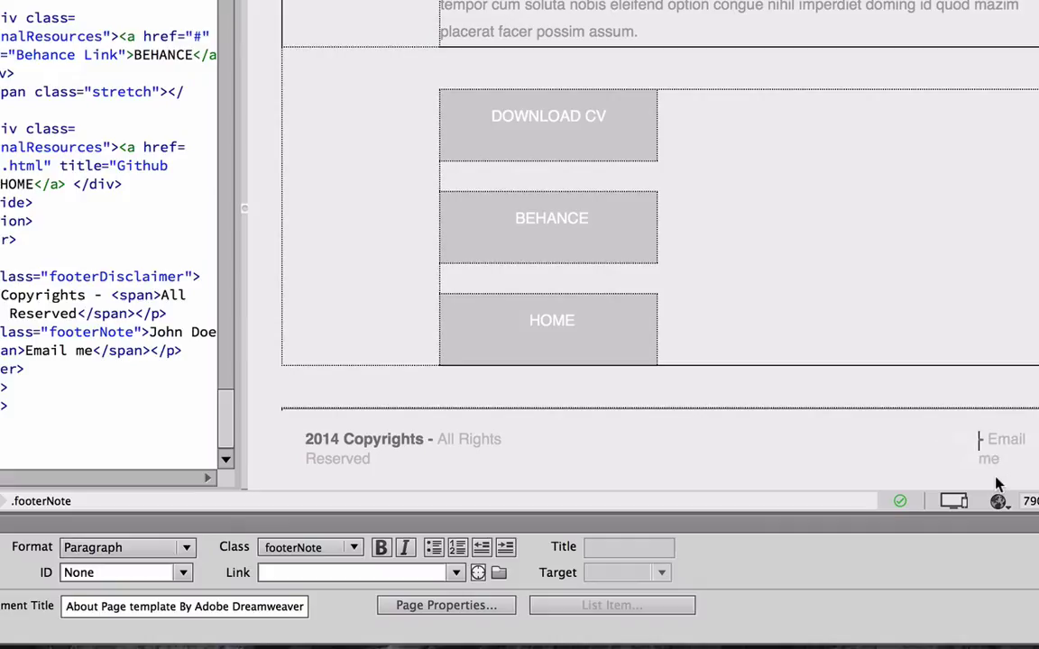
type("DavidN")
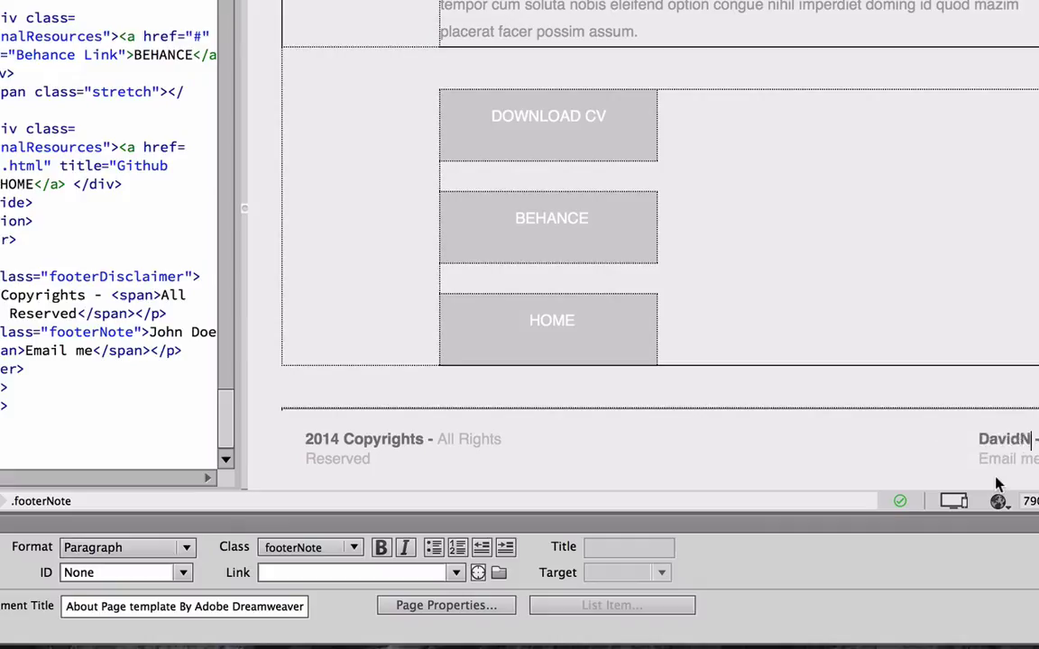
type("offs")
key("BackSpace")
key("BackSpace")
key("BackSpace")
key("BackSpace")
key("BackSpace")
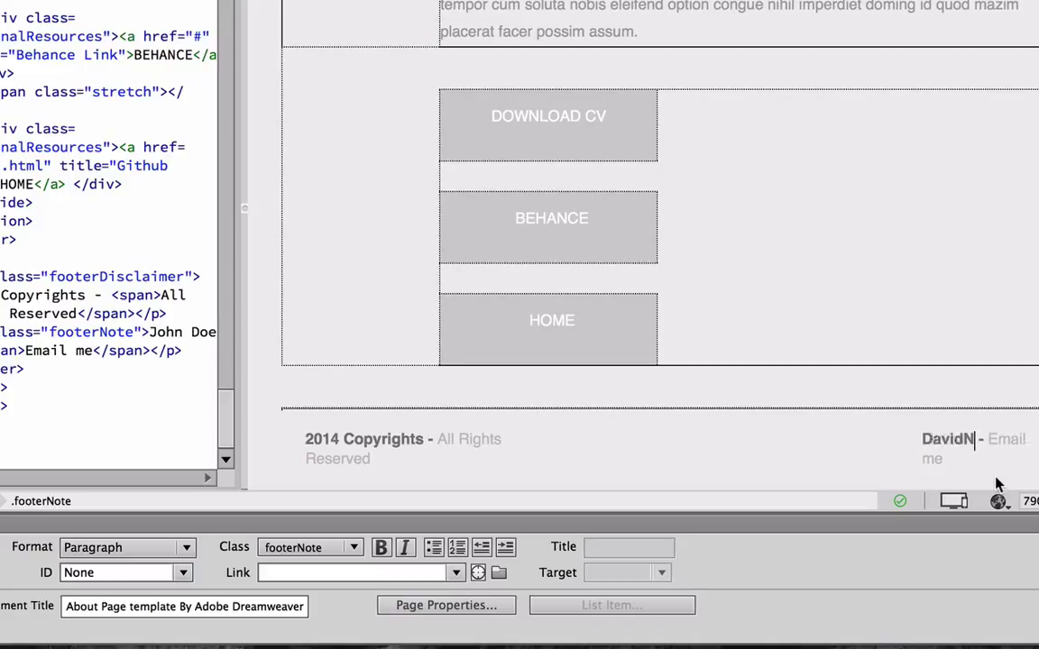
type("Noffs")
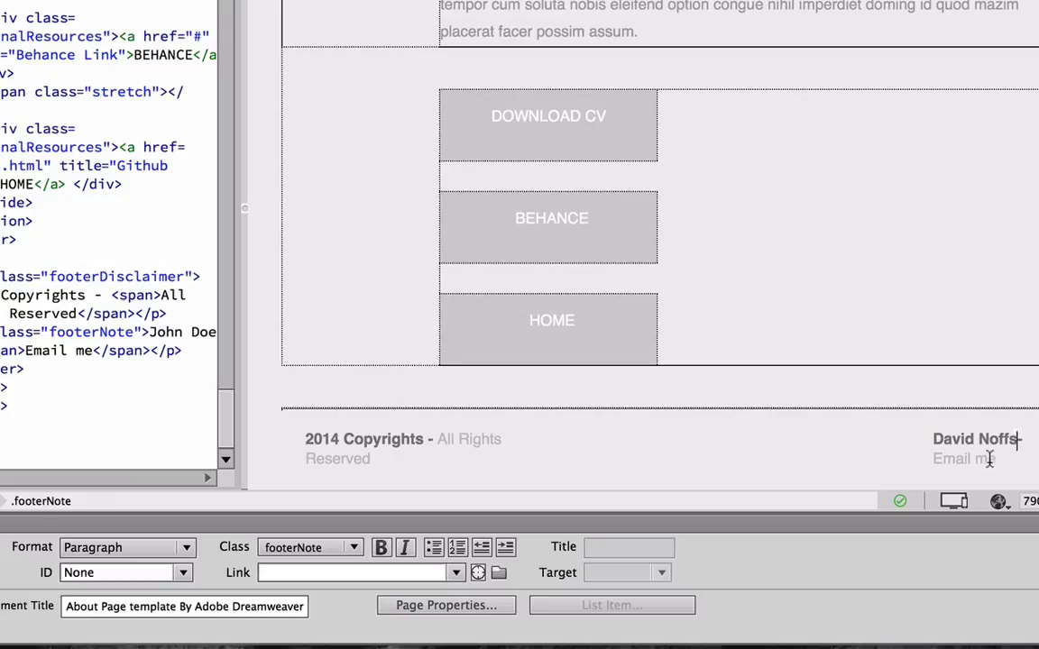
left_click_drag(991, 458, 927, 459)
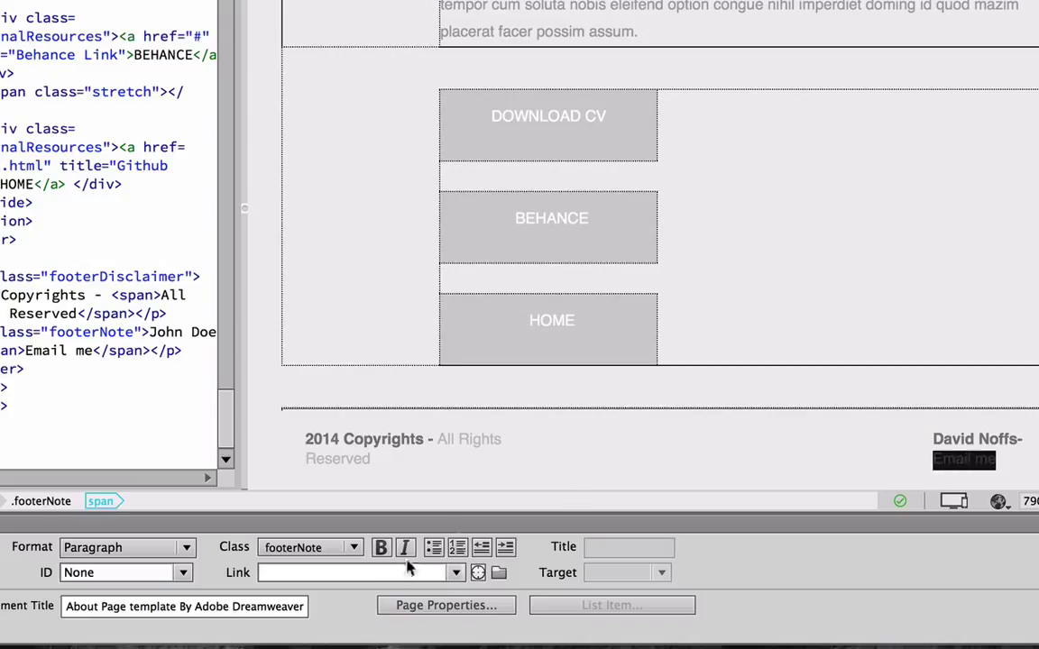
Link the footer's Email me text to a mailto: address containing the author's e-mail.
left_click(368, 573)
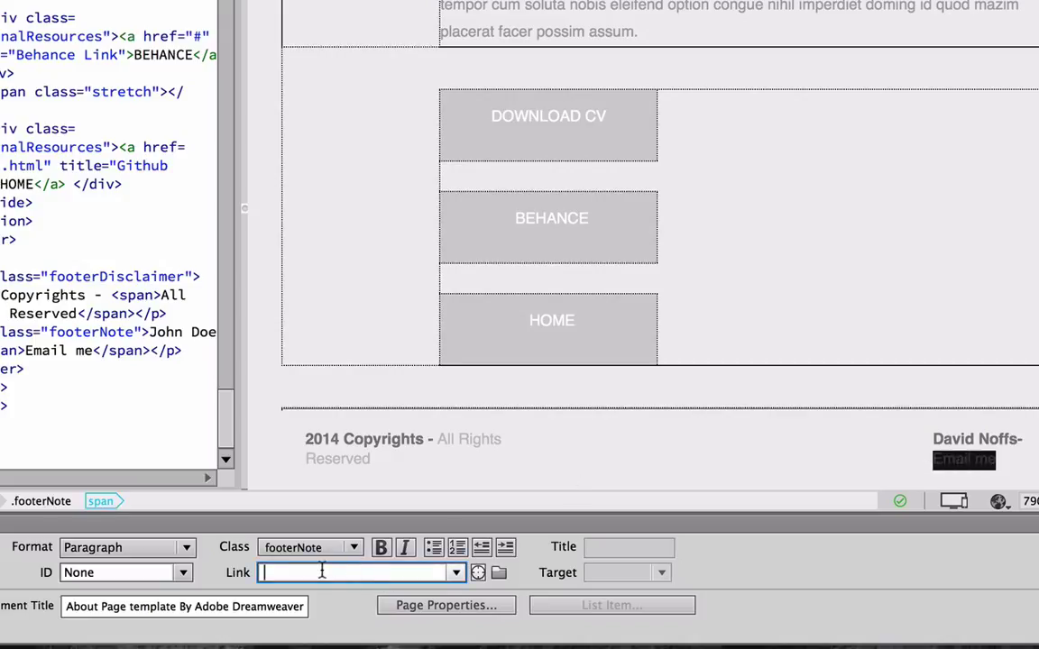
type("mailto")
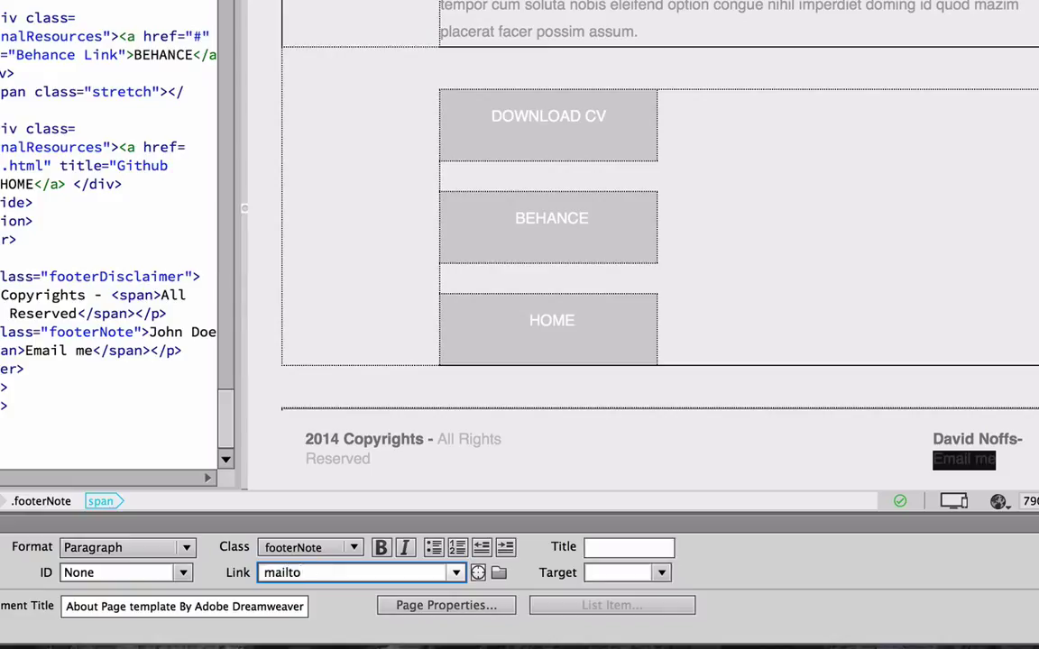
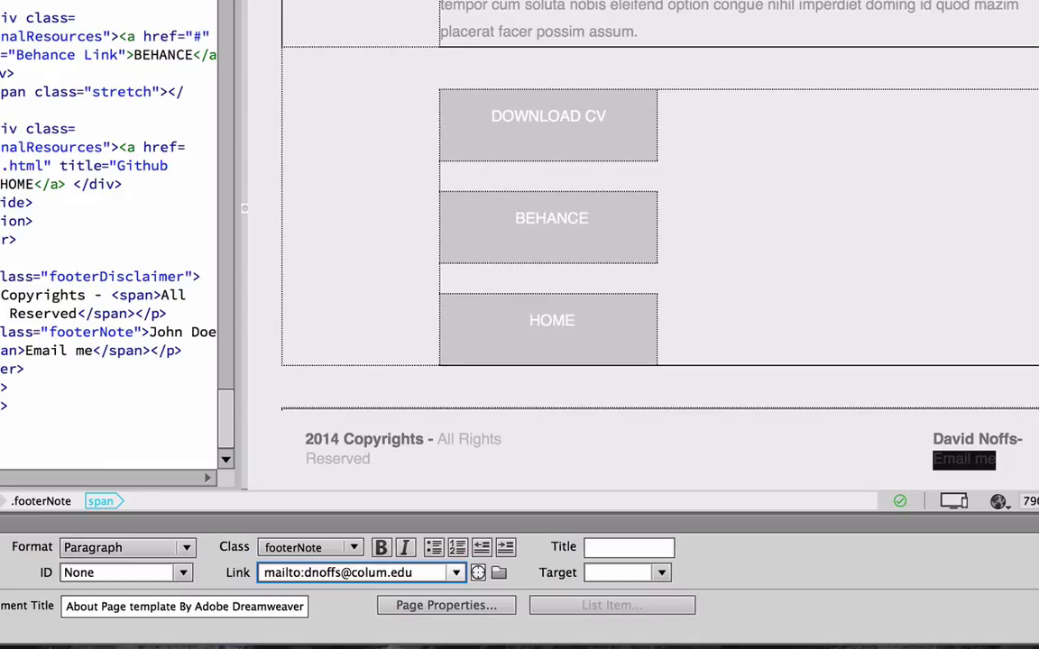
key("Return")
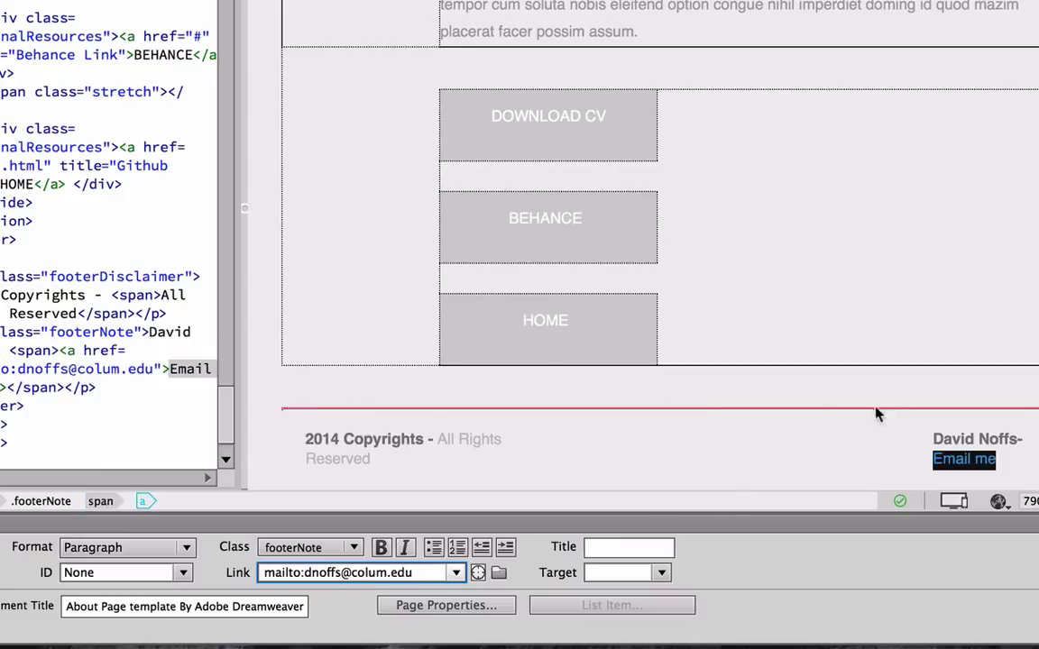
left_click(870, 435)
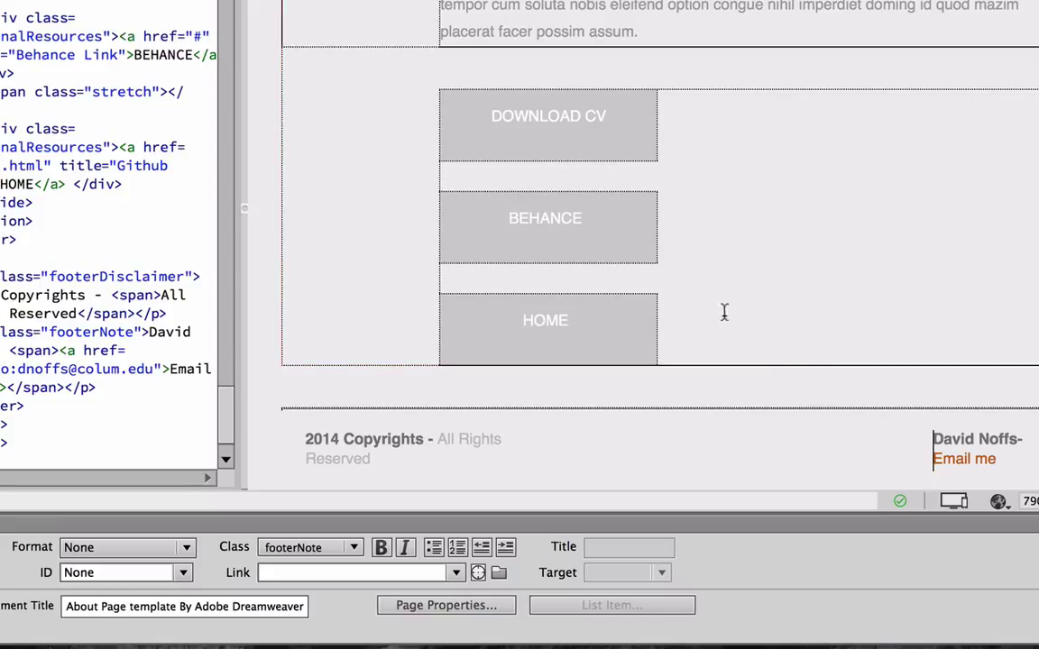
Change the footer copyright year from 2014 to 2015.
left_click(334, 437)
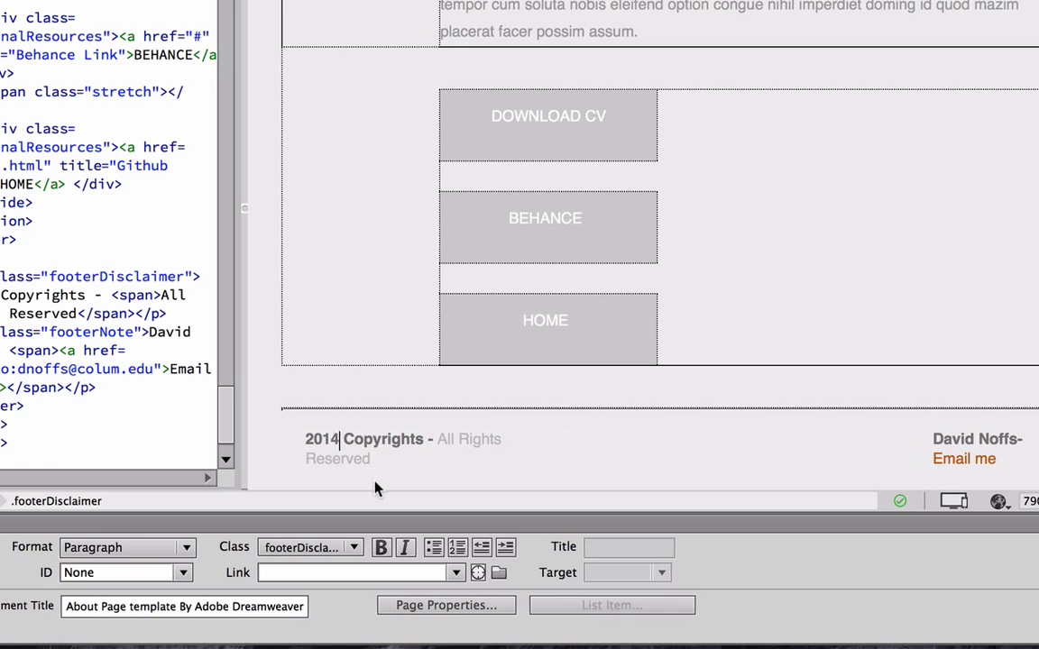
key("BackSpace")
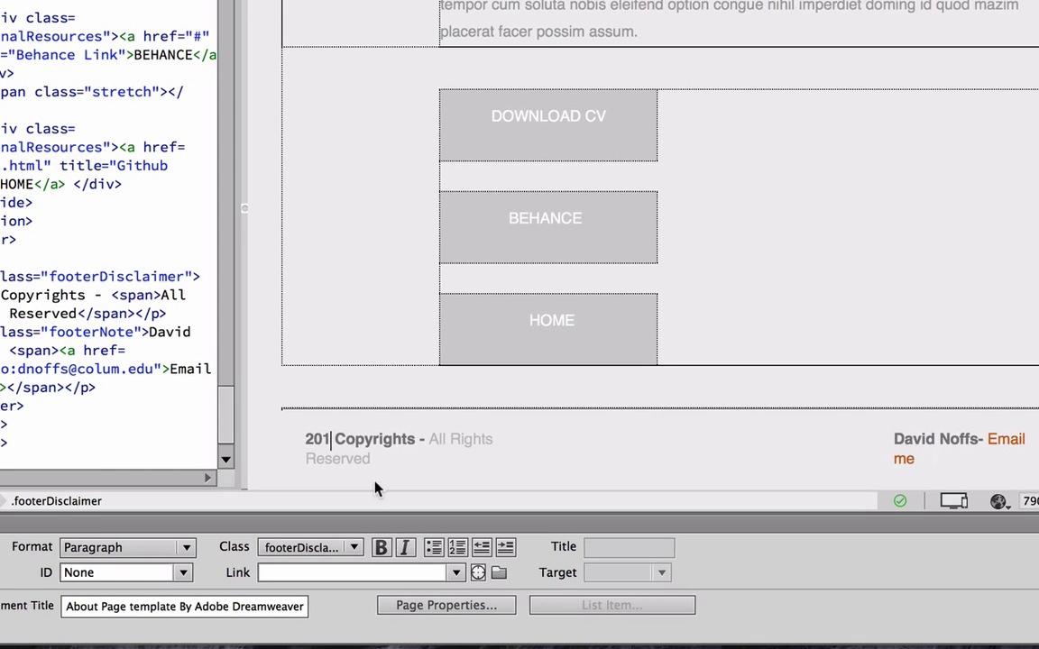
type("5")
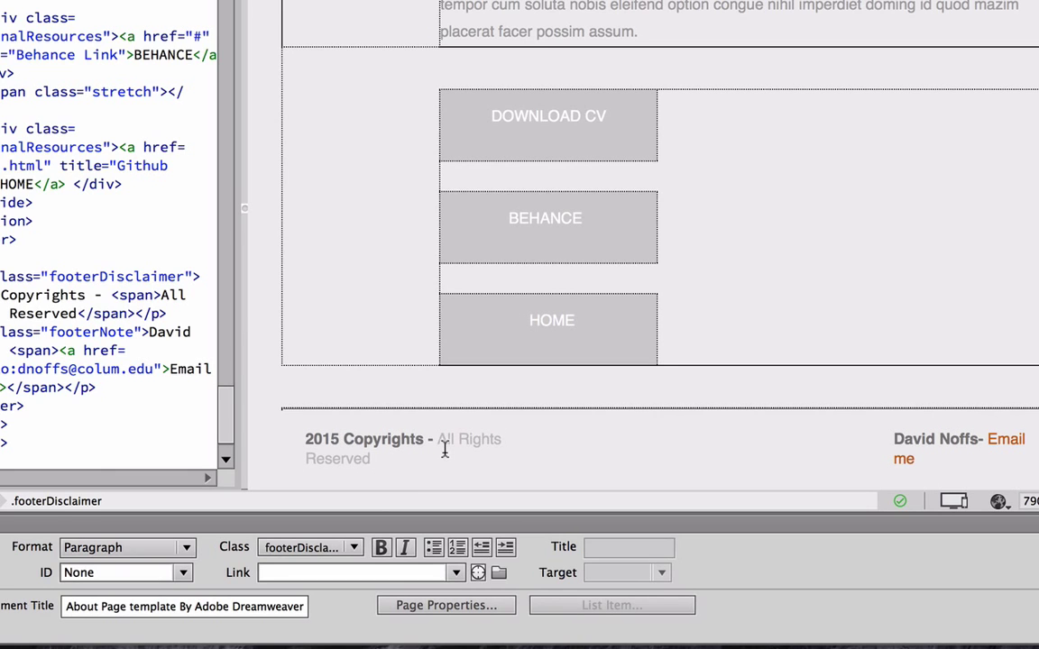
scroll(443, 449, "up", 10)
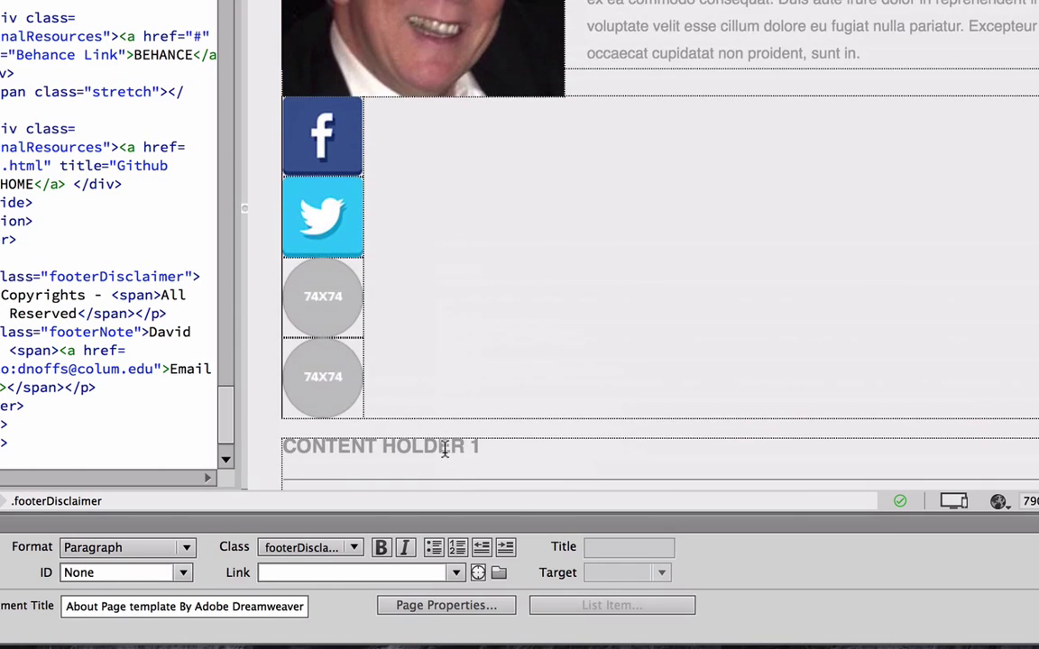
scroll(444, 449, "up", 4)
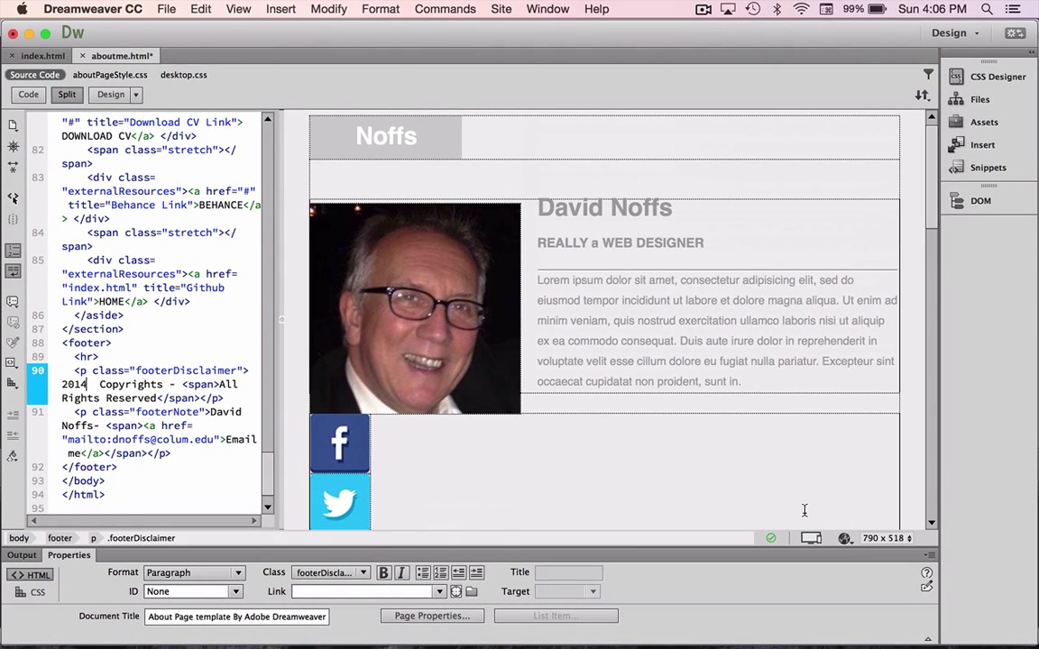
Save aboutme.html and preview it in Google Chrome.
left_click(846, 541)
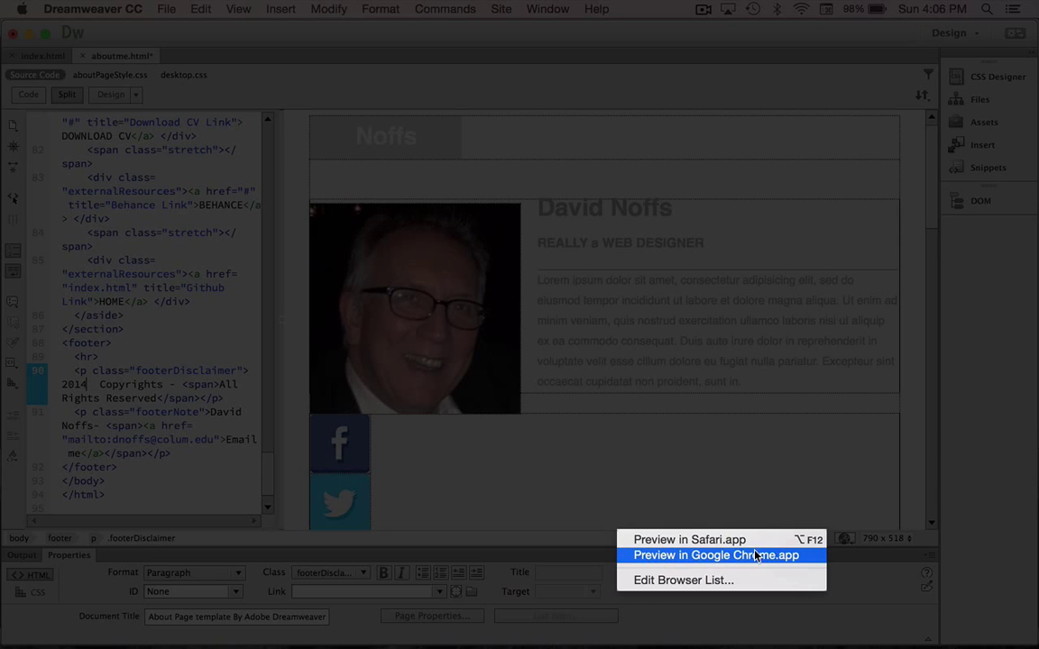
left_click(715, 556)
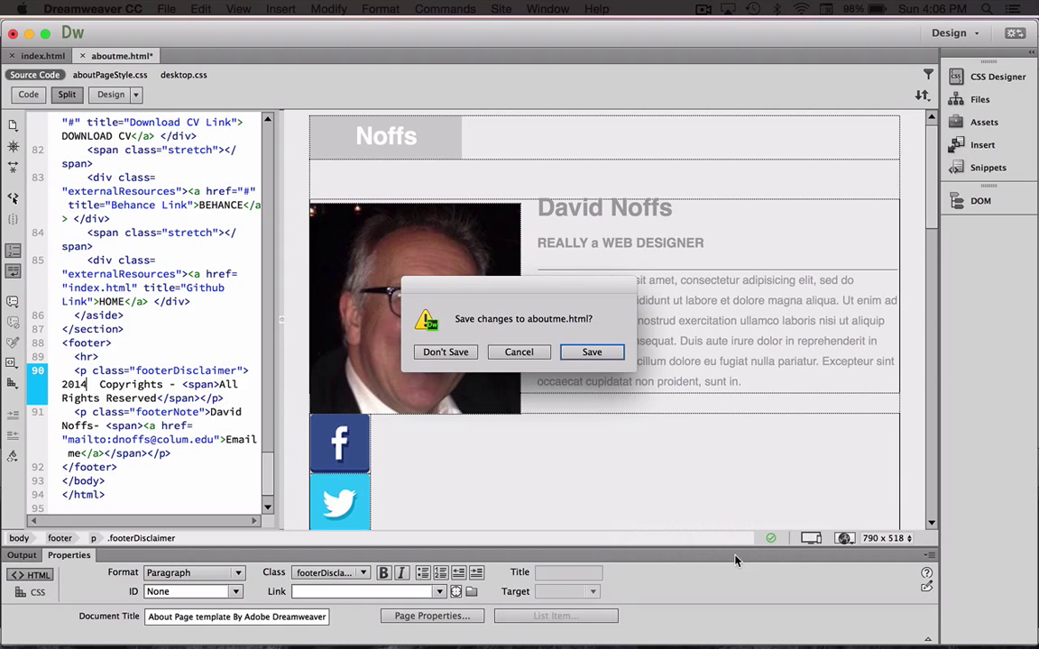
left_click(606, 357)
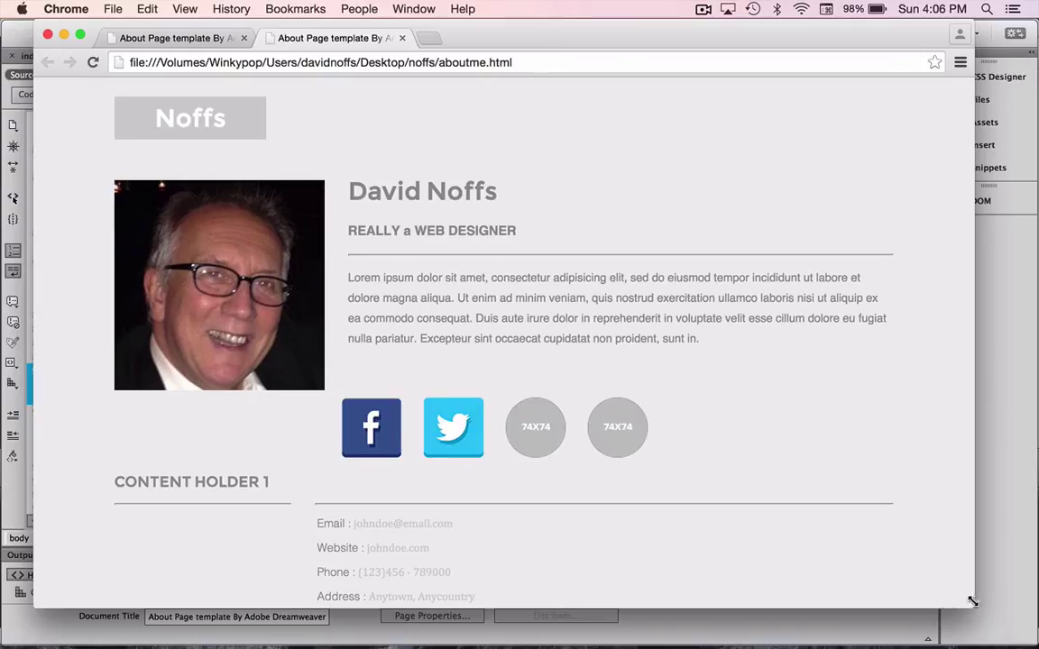
Narrow the Chrome window to check the mobile layout, then widen it to nearly full screen.
left_click_drag(974, 602, 969, 601)
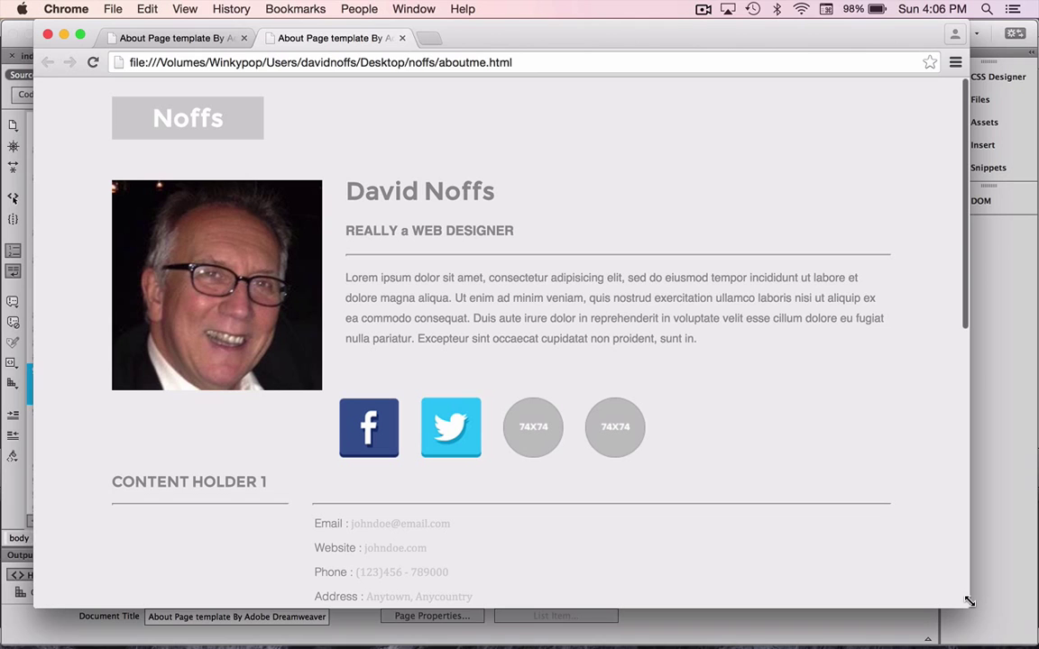
left_click_drag(968, 601, 694, 602)
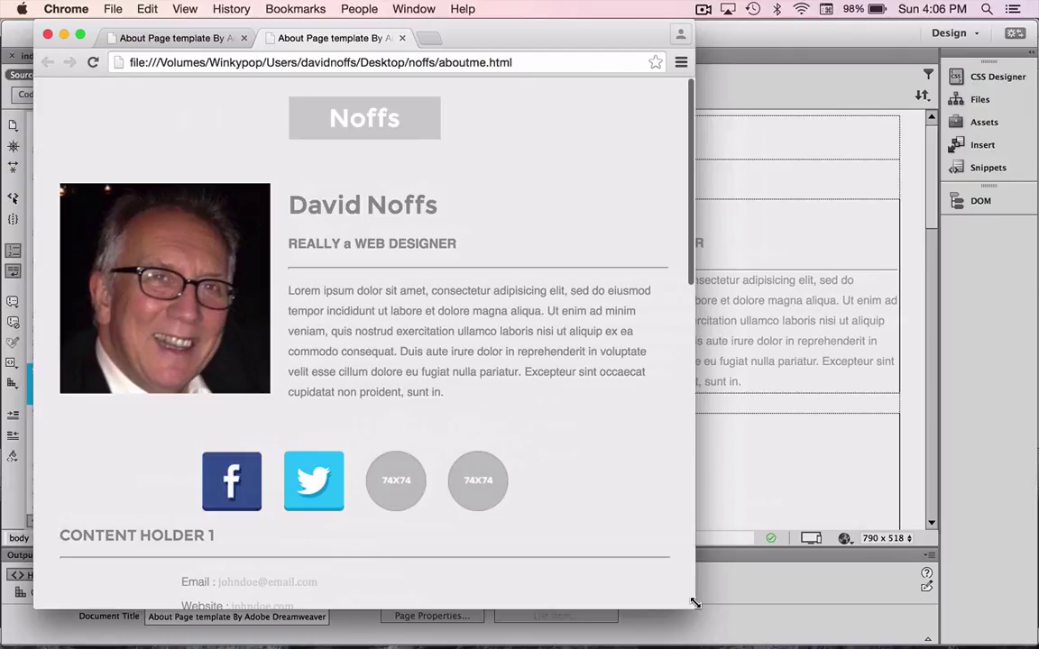
left_click_drag(694, 602, 402, 592)
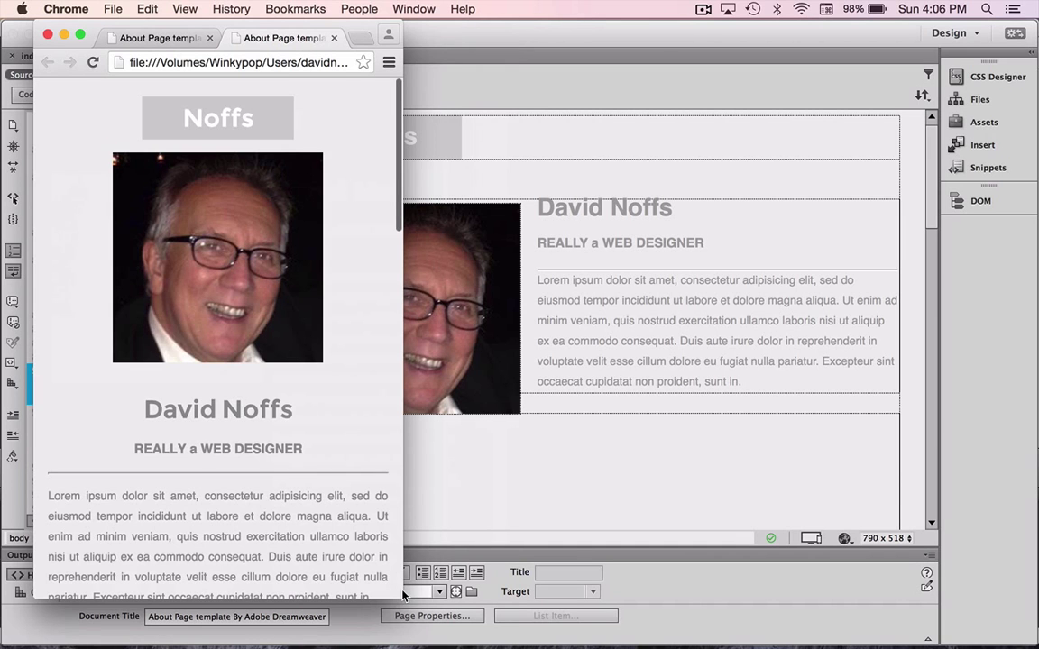
scroll(350, 489, "down", 10)
scroll(350, 489, "down", 10)
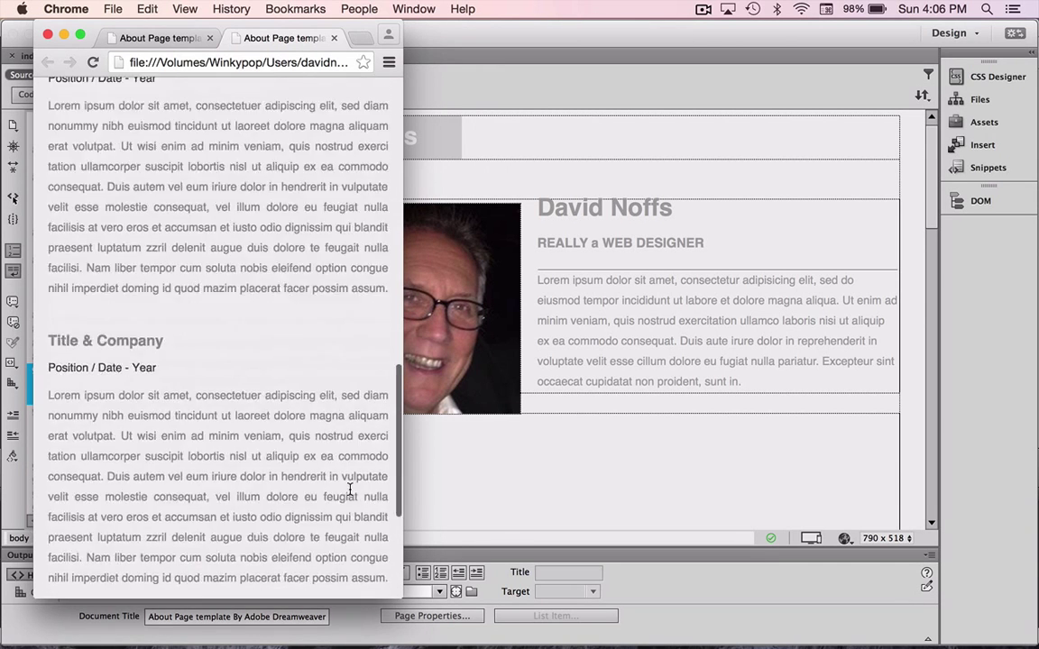
scroll(350, 496, "up", 15)
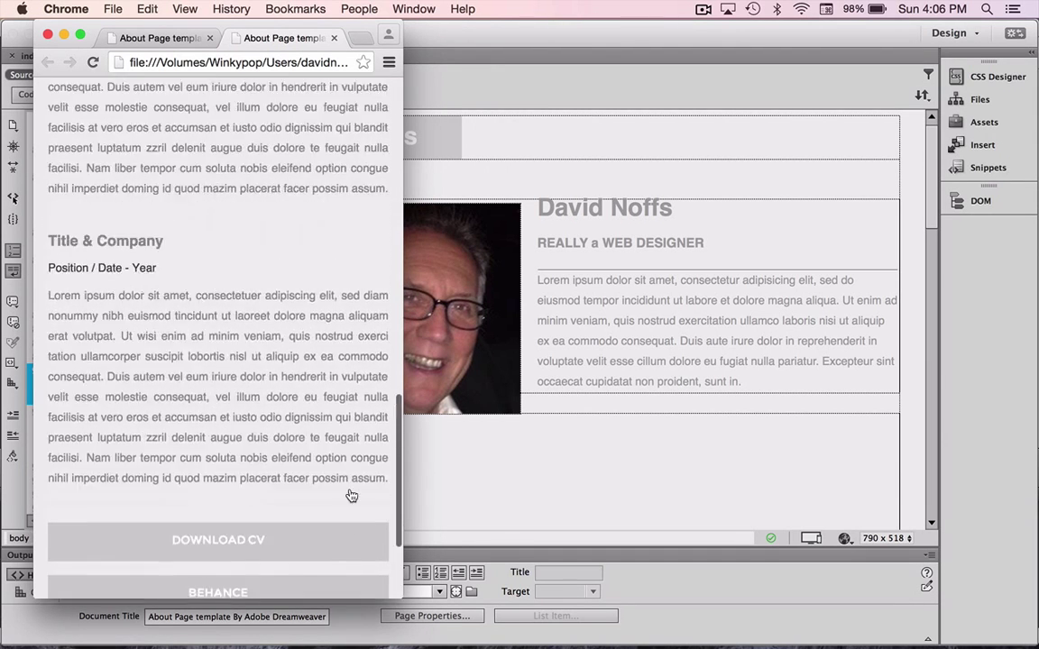
scroll(352, 496, "up", 8)
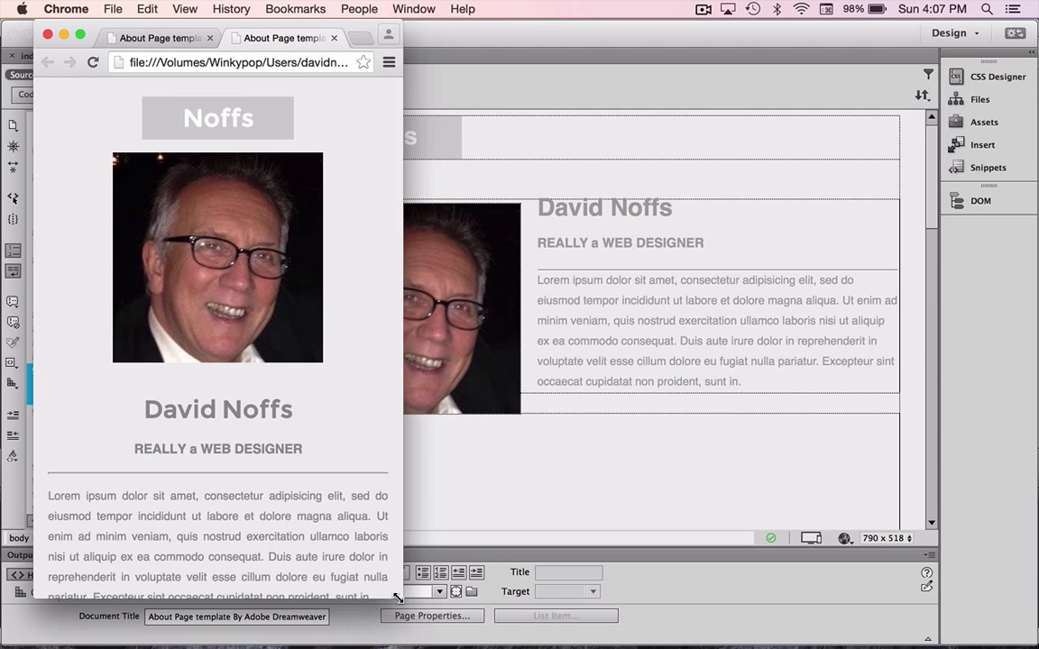
left_click_drag(398, 597, 1012, 634)
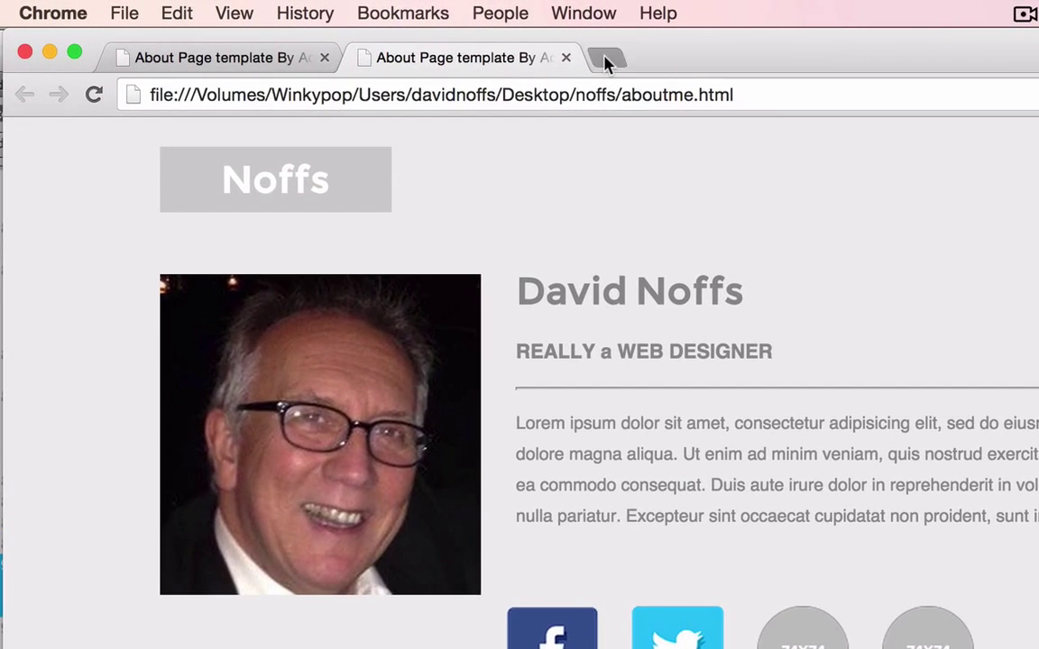
Load getbootstrap.com in a new Chrome tab.
left_click(429, 39)
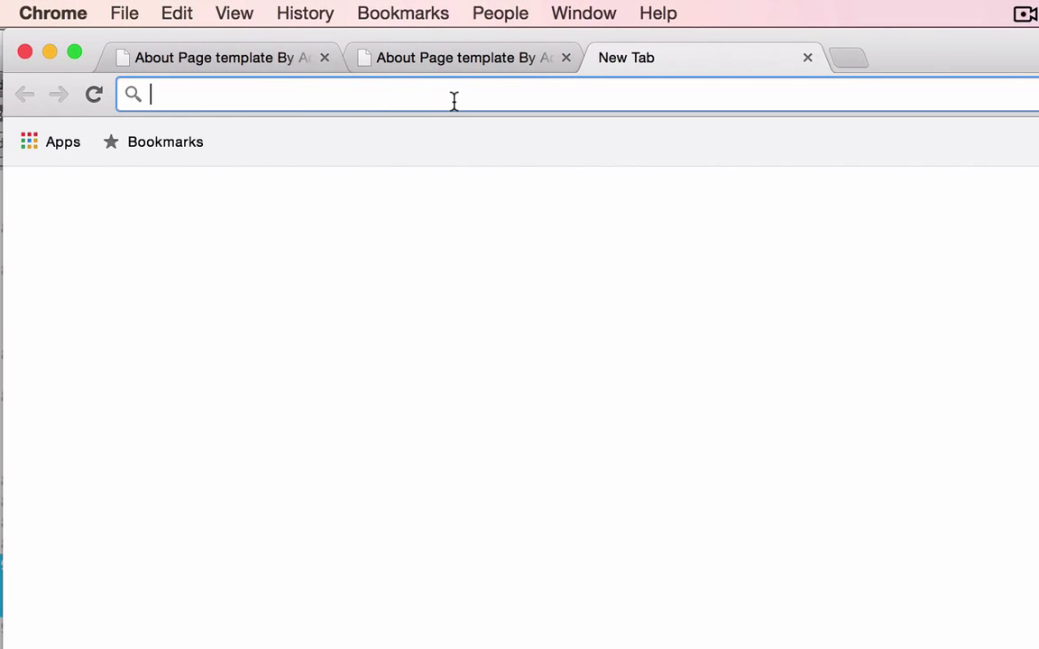
type("boo")
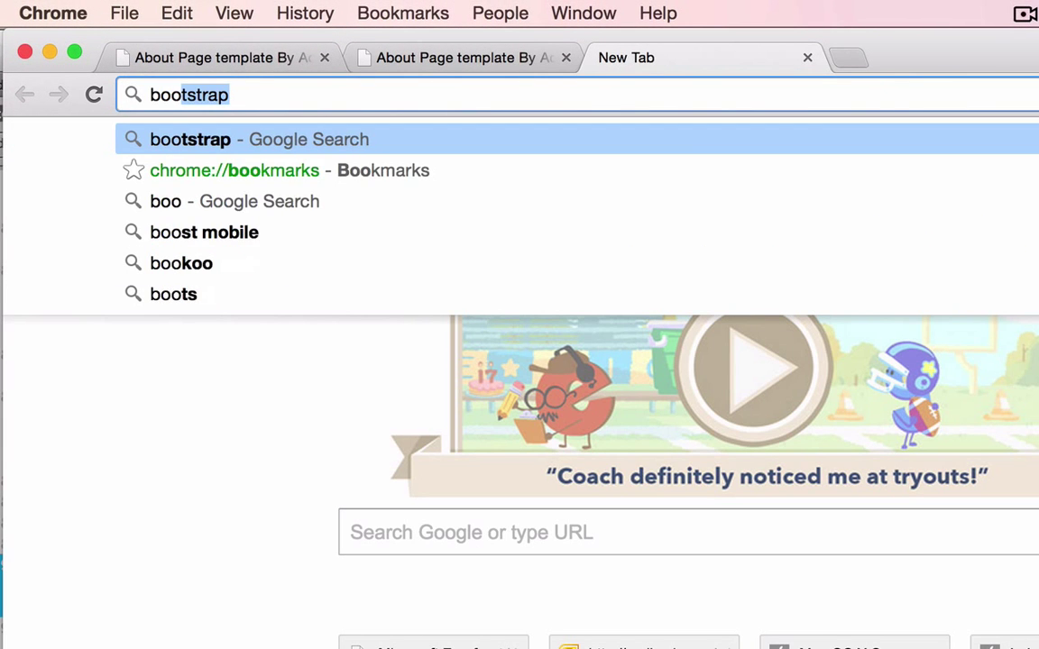
key("BackSpace")
key("BackSpace")
key("BackSpace")
key("BackSpace")
type("getb")
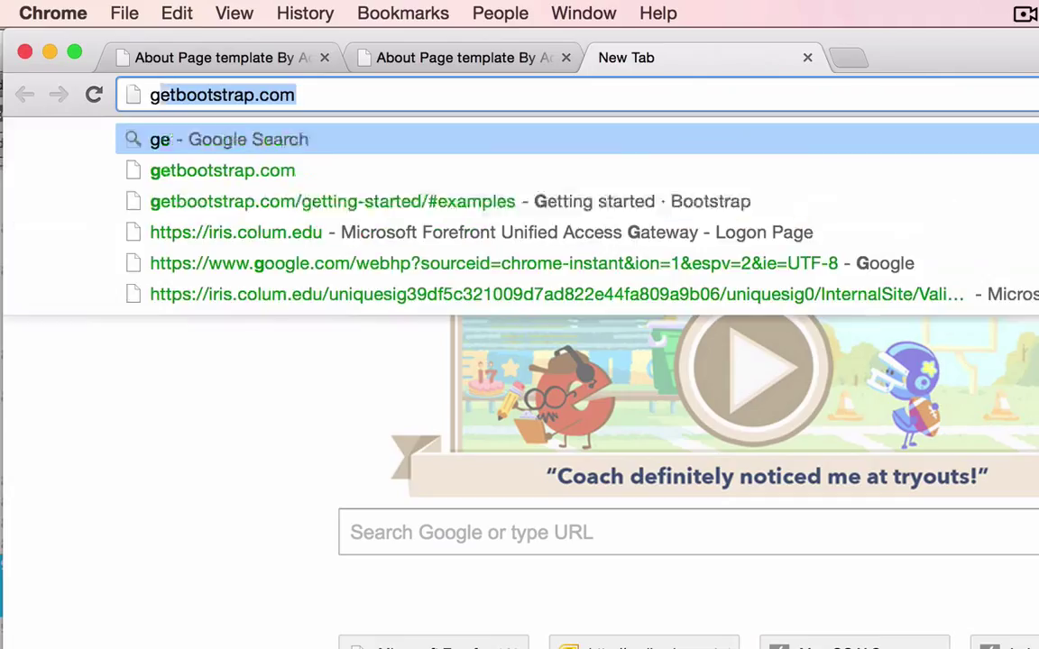
type("oot")
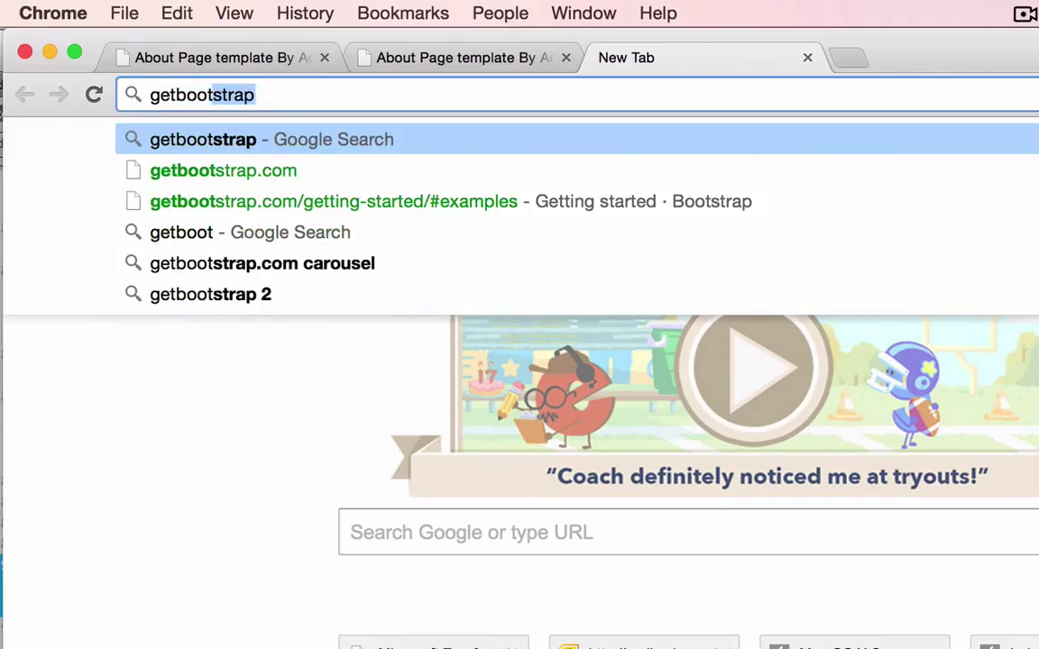
type("stra")
key("BackSpace")
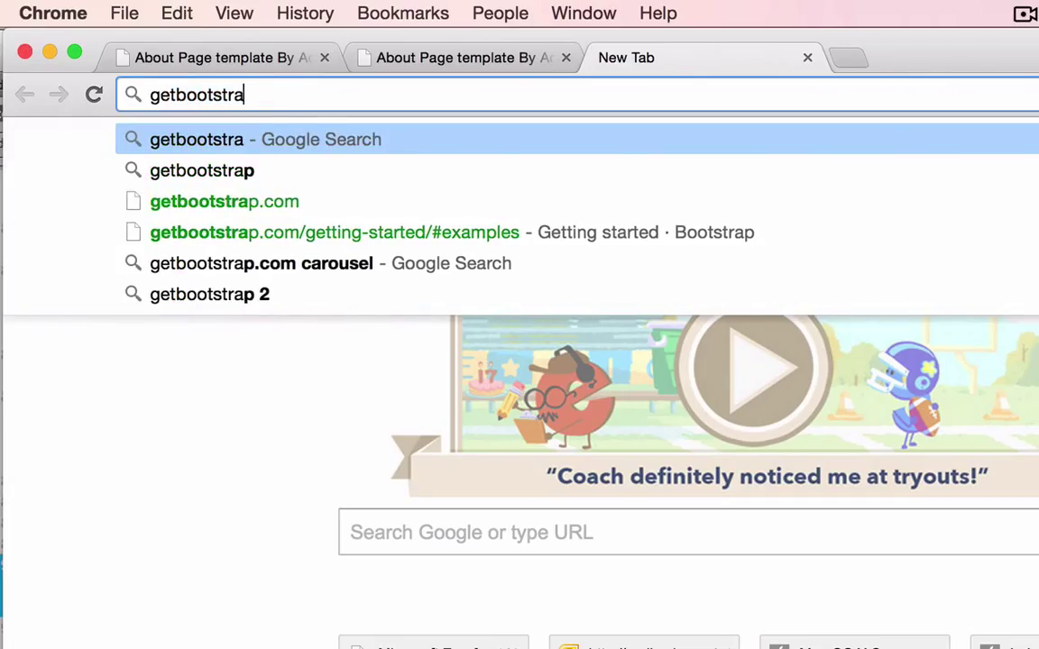
type("p.com")
key("Return")
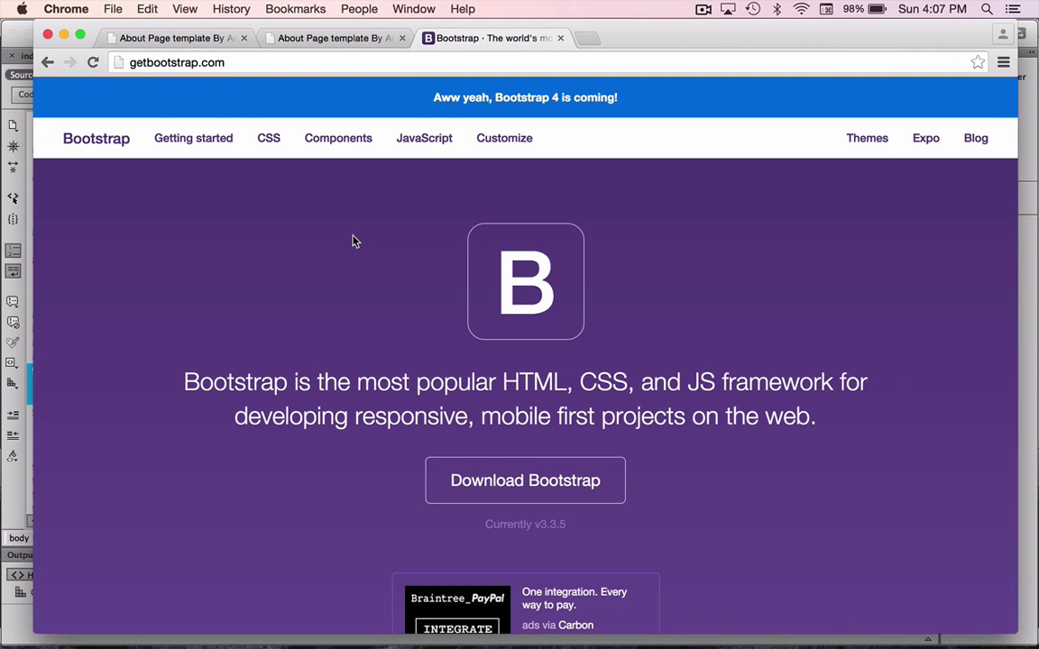
Go to Bootstrap's collection of examples.
scroll(271, 229, "down", 10)
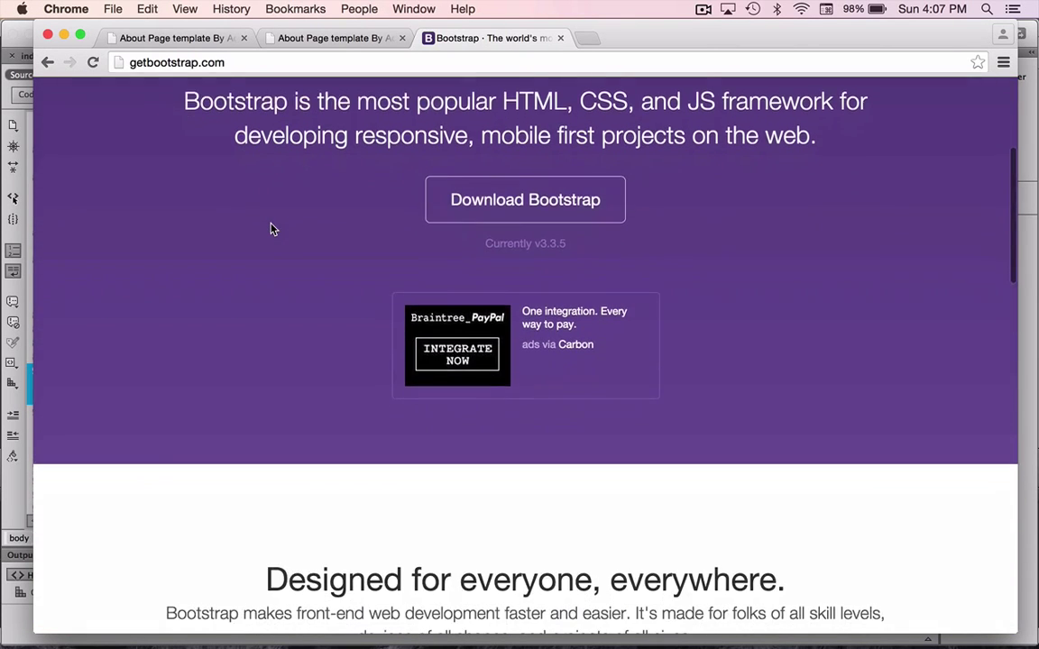
scroll(272, 229, "down", 15)
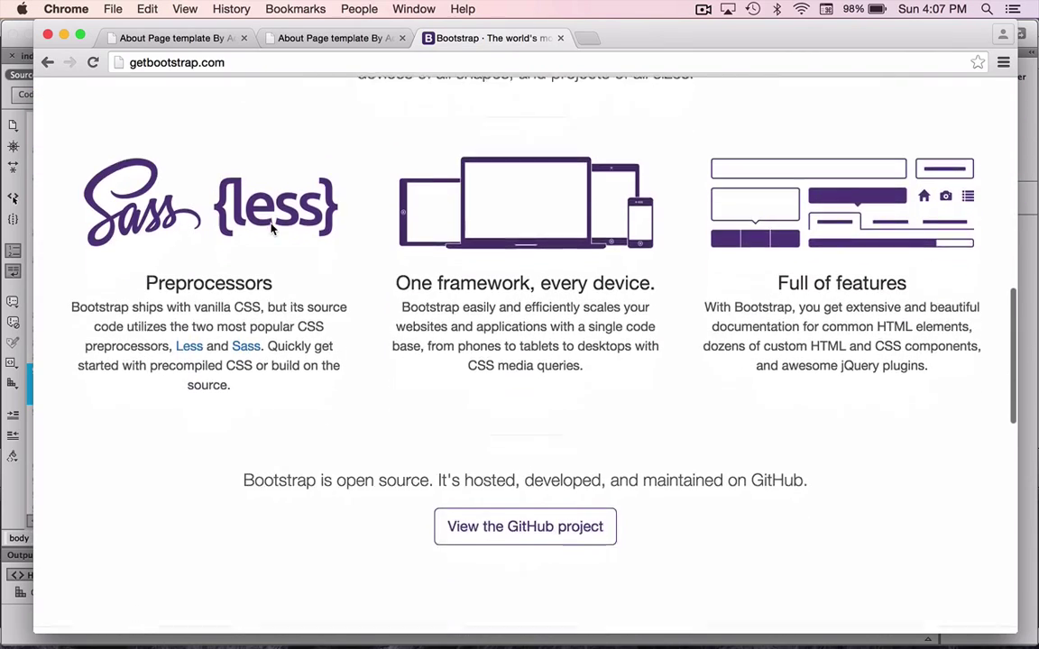
scroll(272, 229, "down", 2)
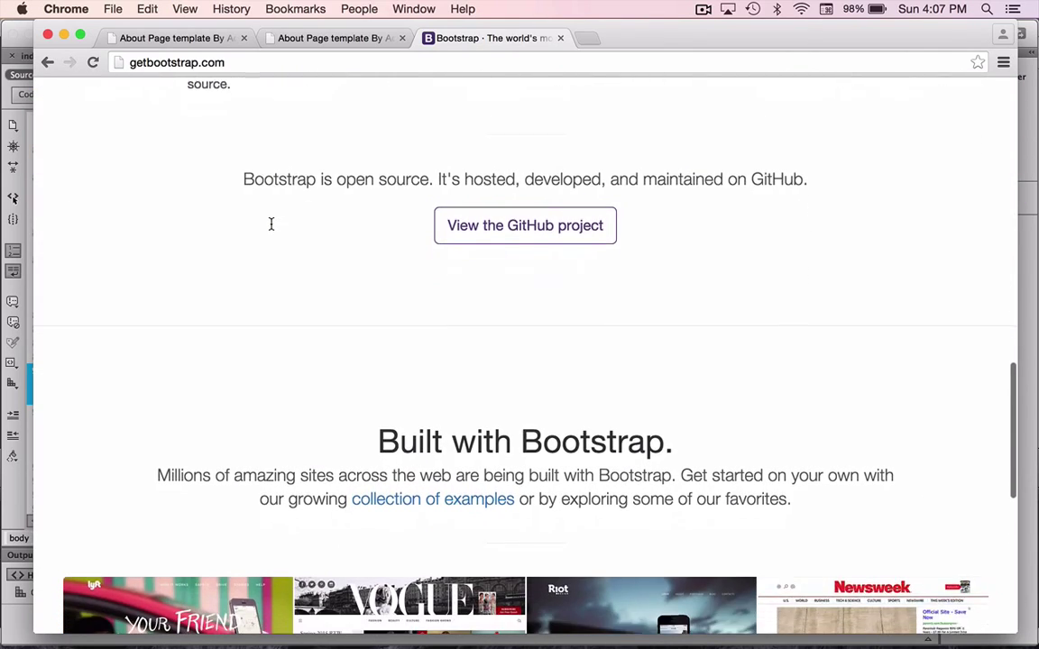
scroll(427, 287, "down", 3)
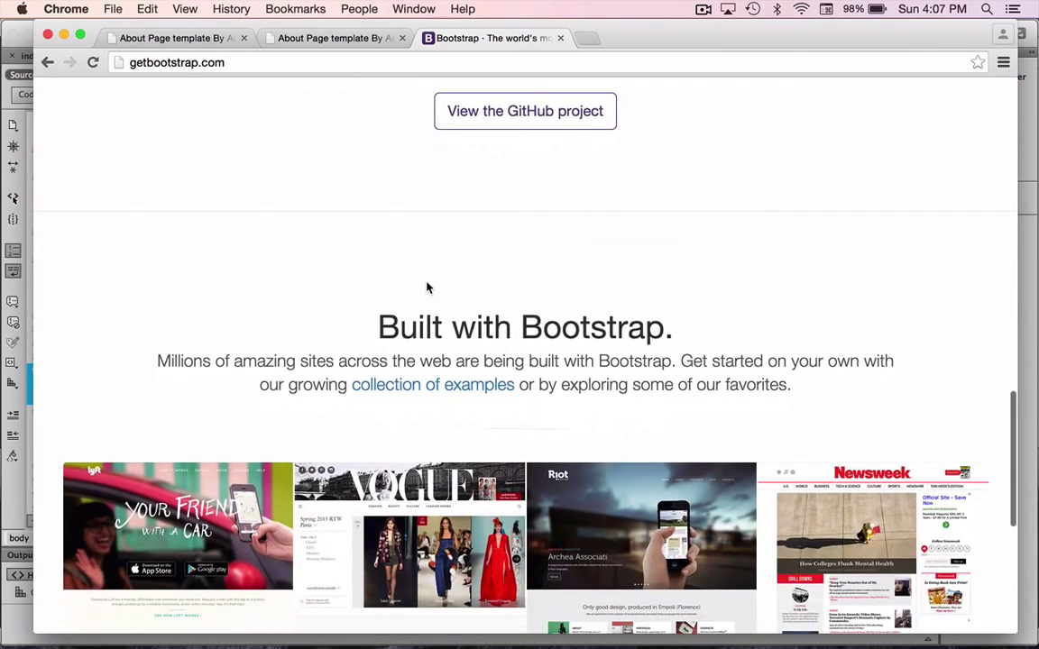
left_click(465, 394)
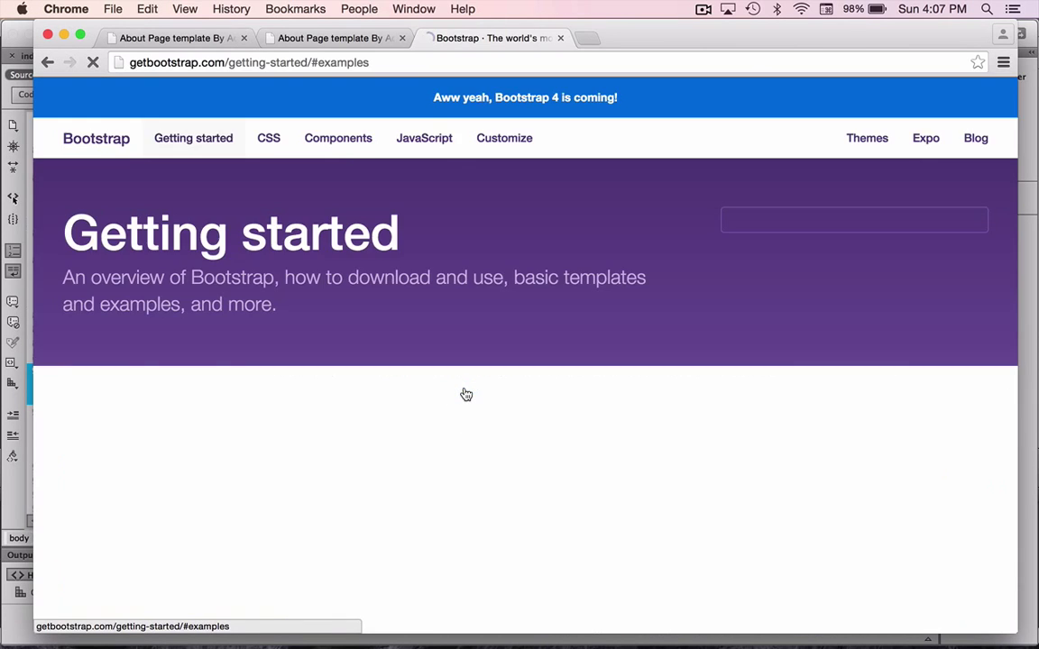
Look through Bootstrap's Getting started page, then switch back to Dreamweaver with Cmd+Tab.
scroll(465, 394, "down", 10)
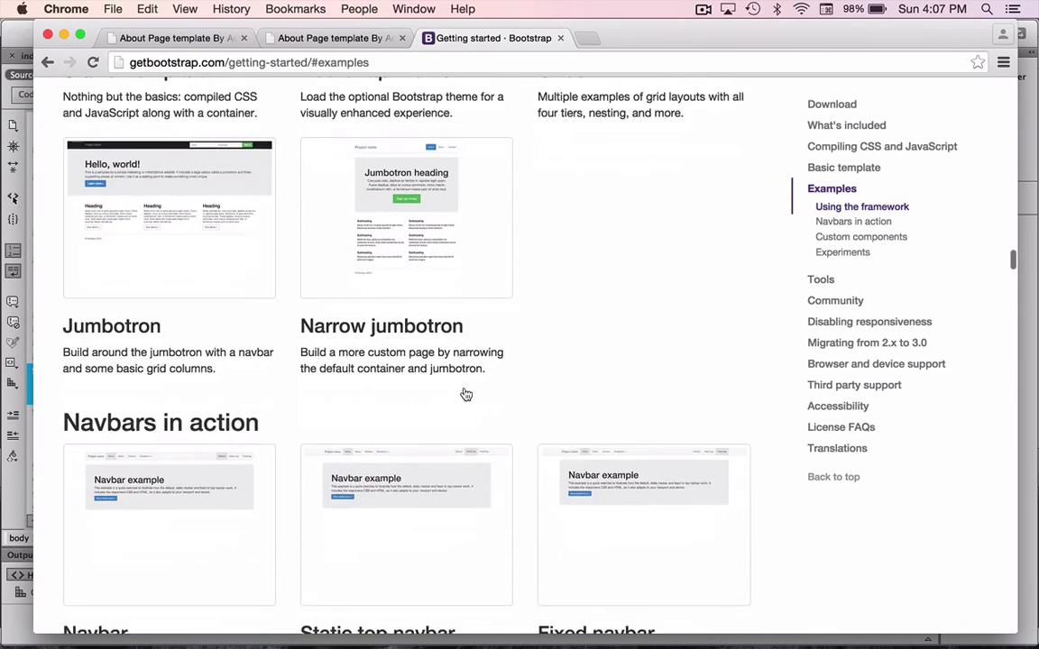
scroll(465, 394, "down", 10)
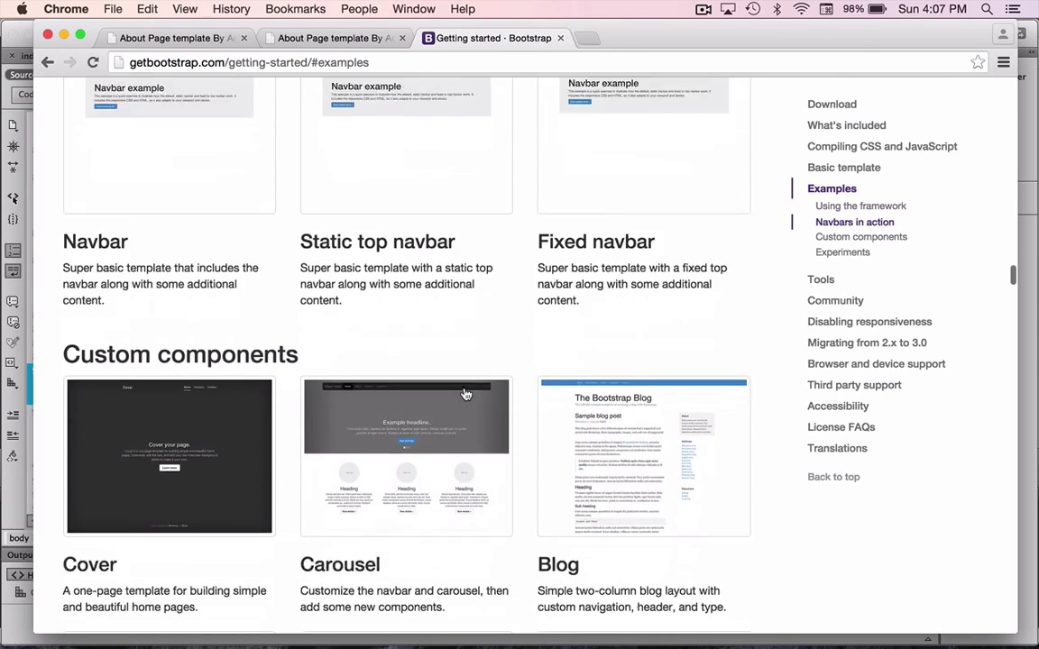
scroll(465, 394, "down", 8)
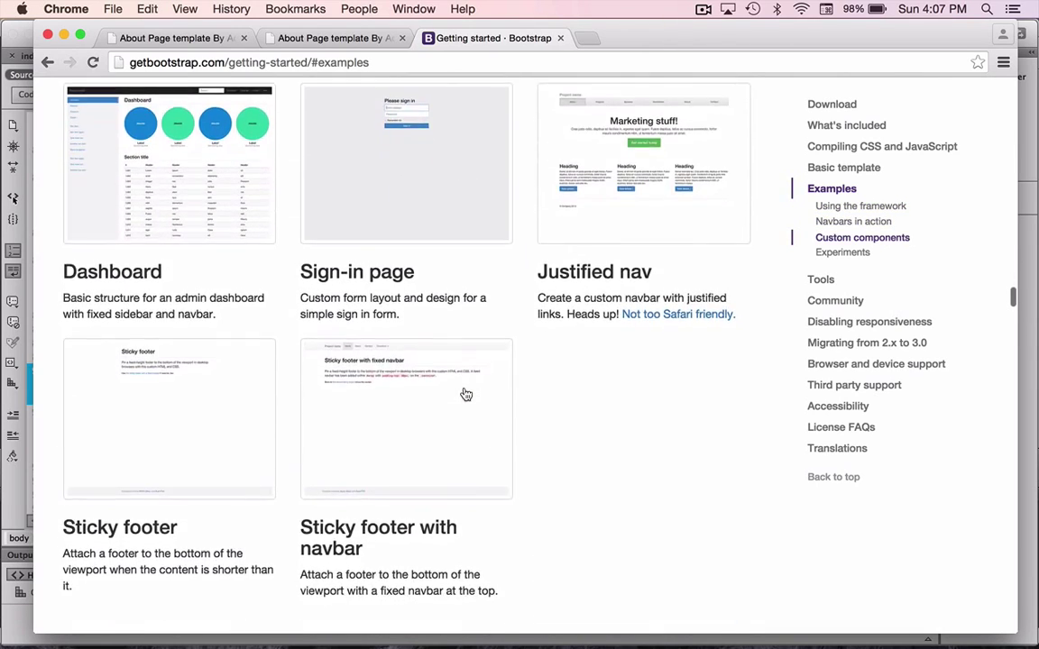
scroll(465, 394, "down", 5)
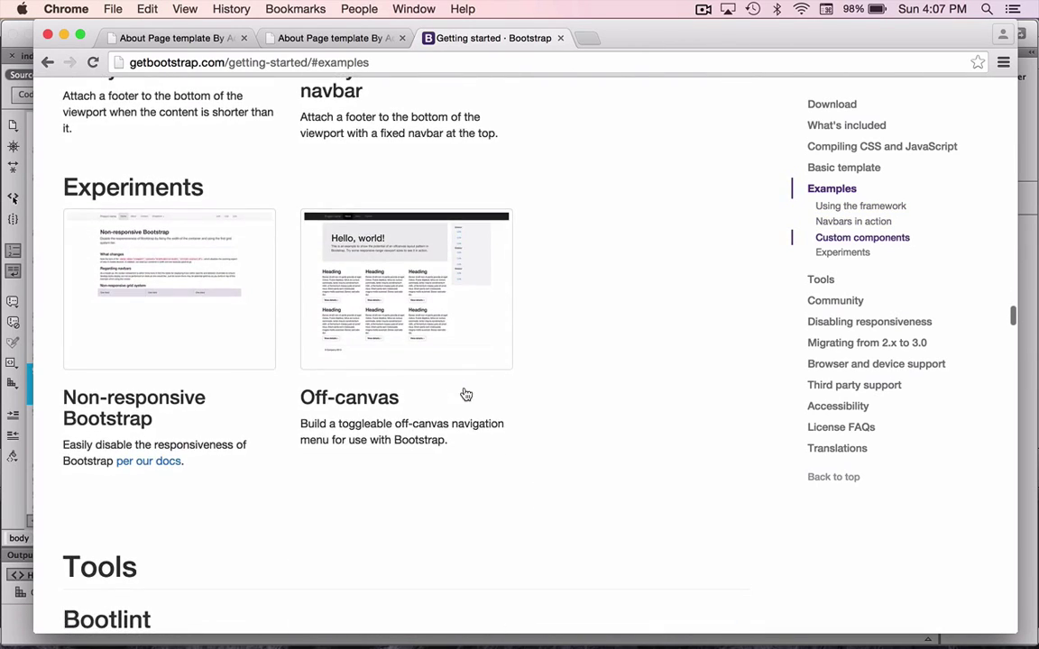
scroll(465, 394, "down", 4)
scroll(465, 394, "up", 20)
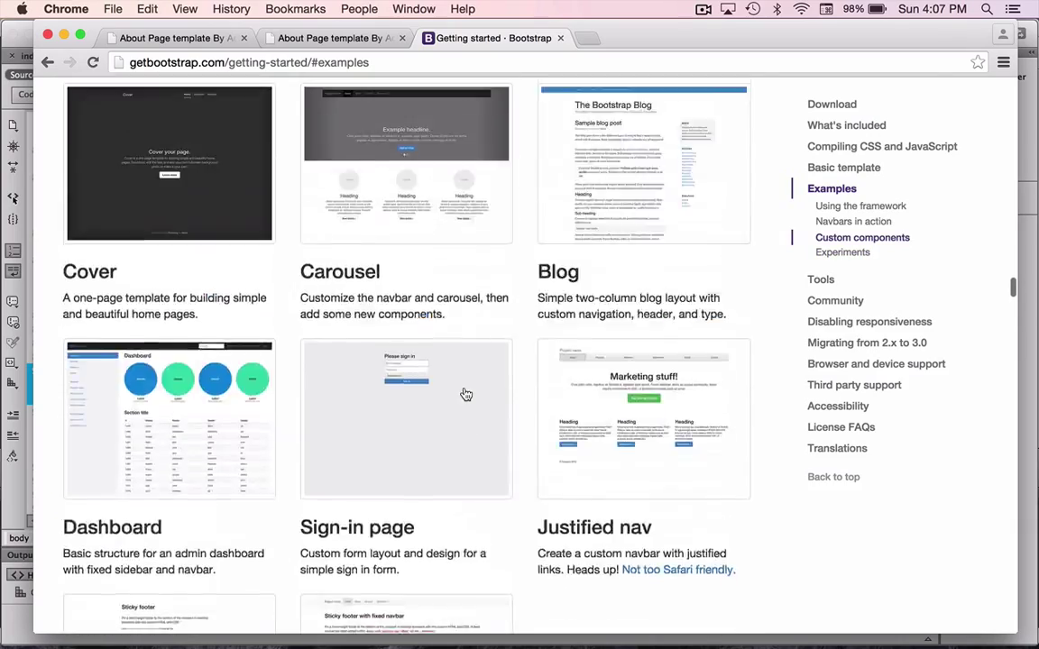
scroll(465, 394, "up", 20)
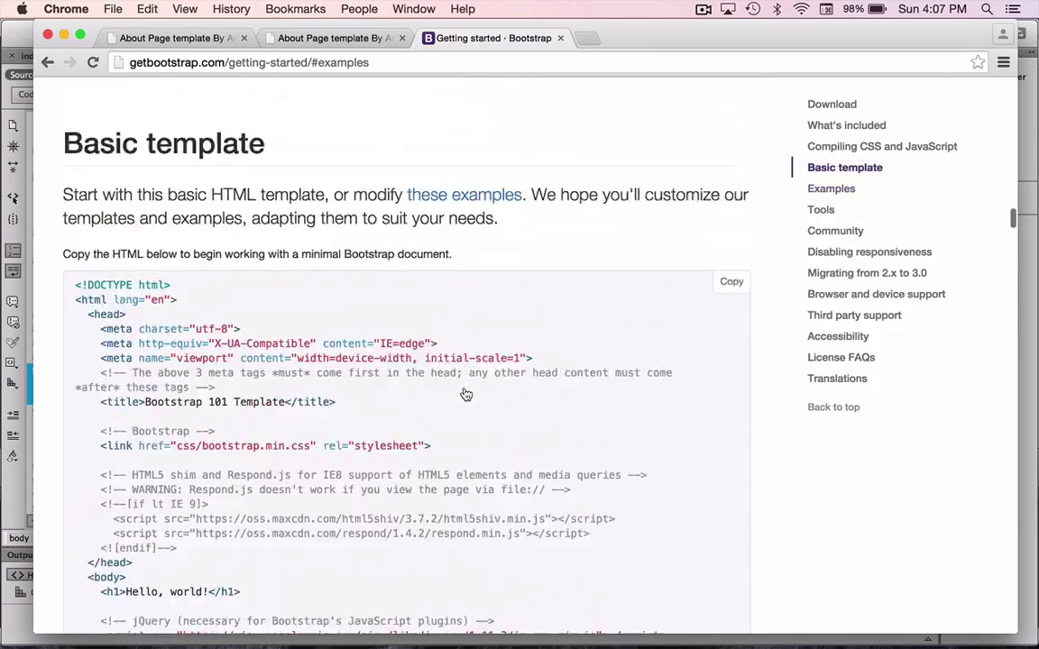
scroll(466, 394, "up", 1)
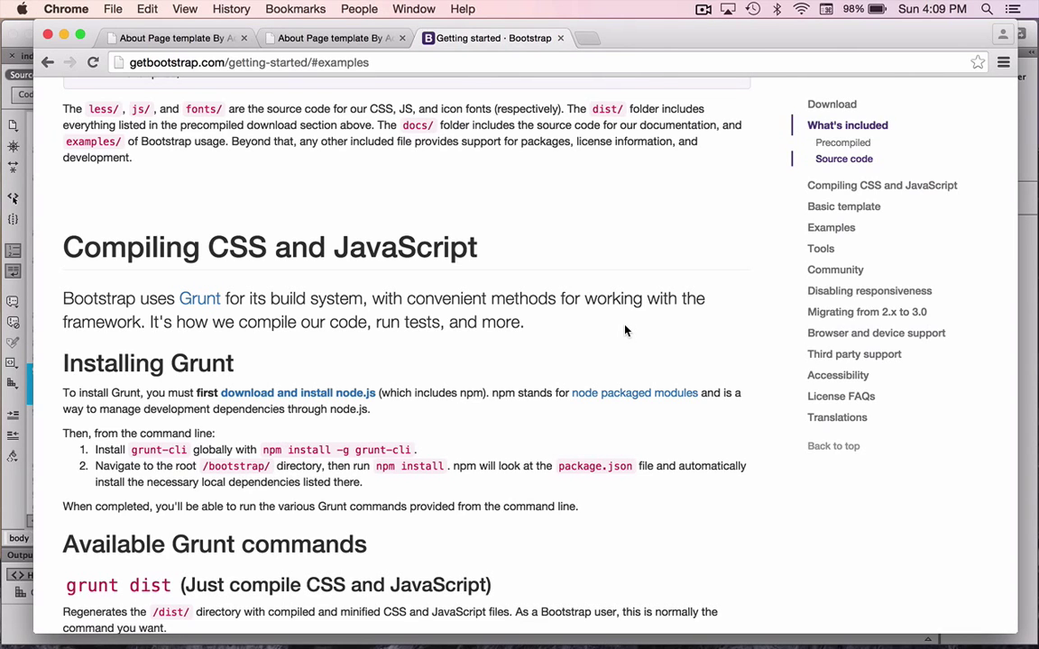
key("super+Tab")
key("super+Tab")
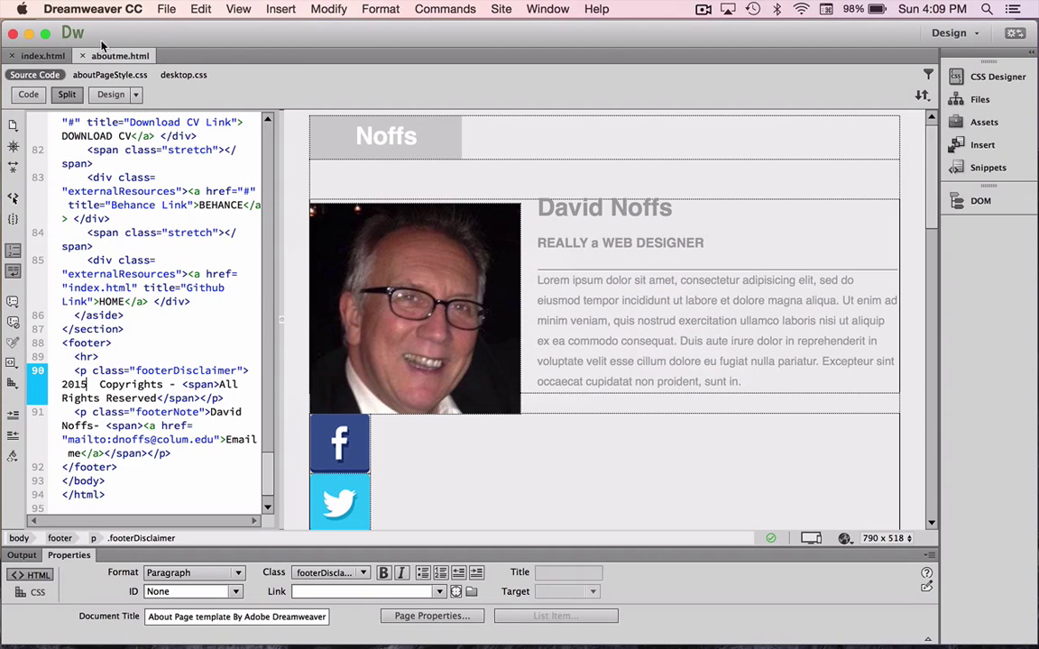
On index.html, select the About me navigation text and delete its placeholder # link target.
left_click(50, 58)
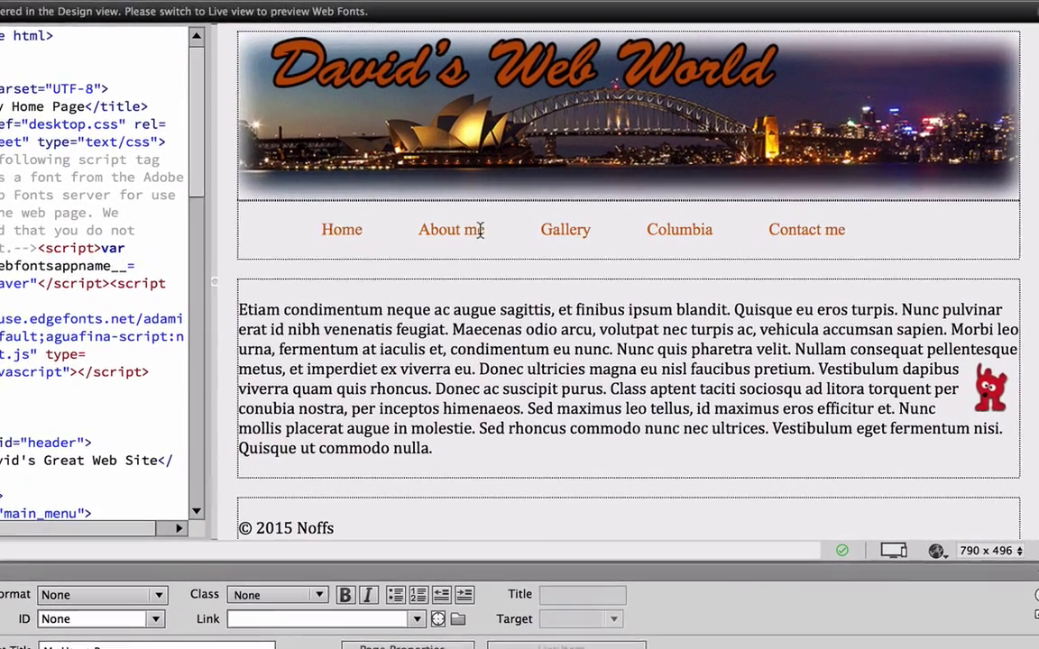
left_click_drag(488, 288, 439, 294)
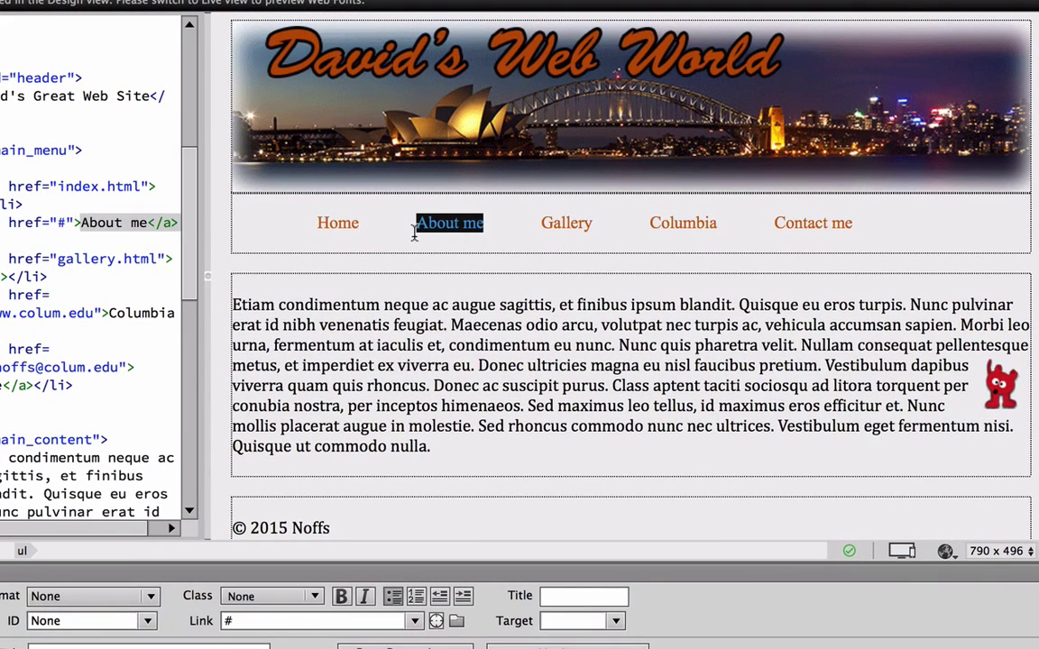
left_click(239, 622)
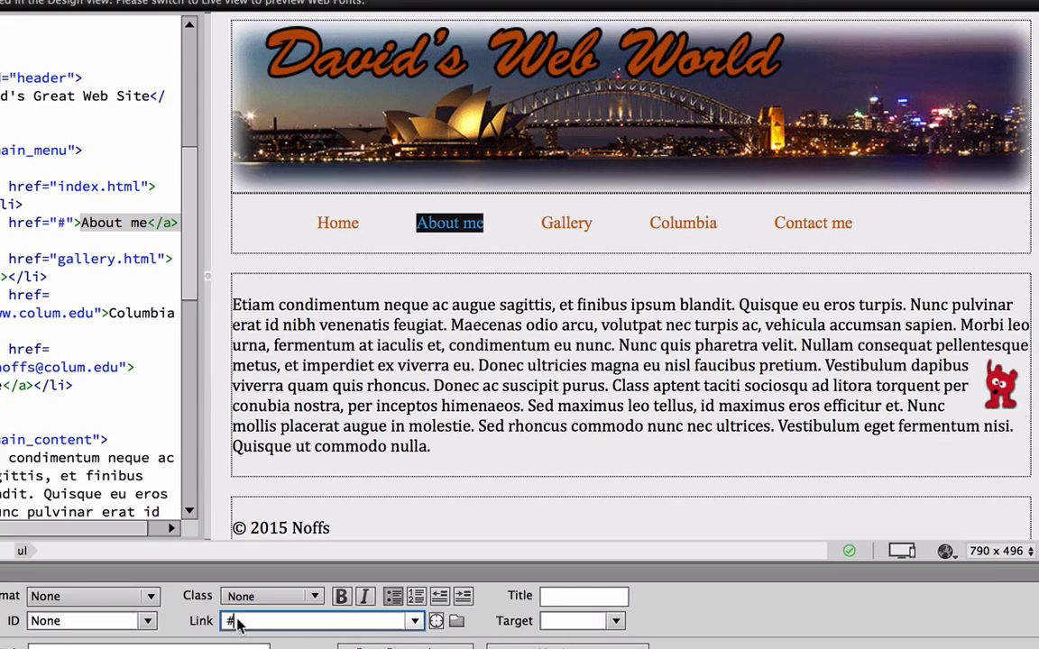
key("BackSpace")
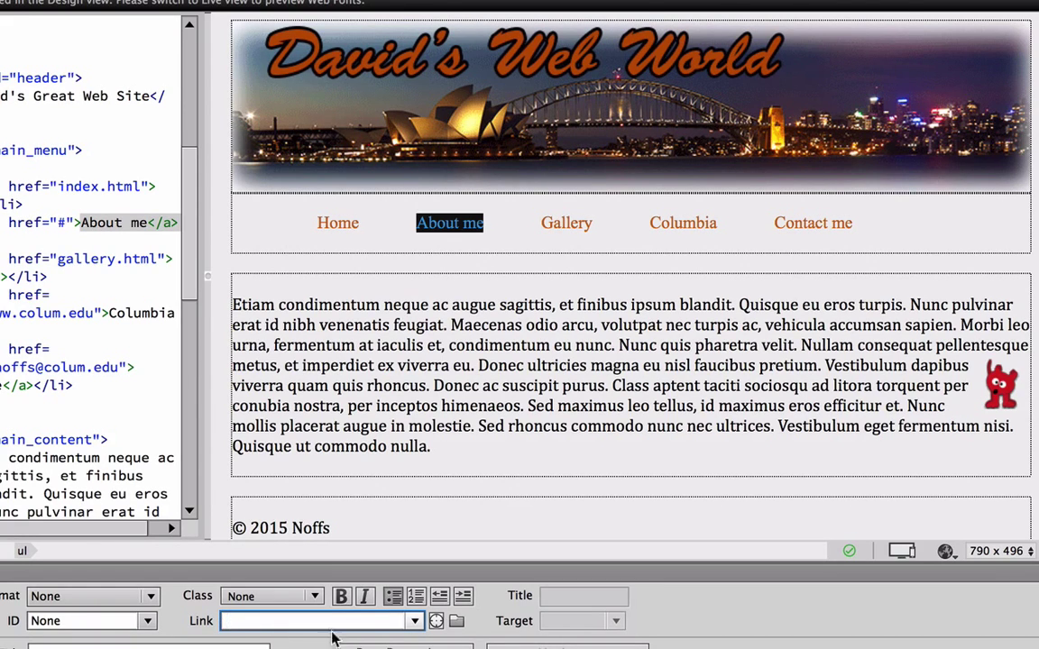
left_click(456, 622)
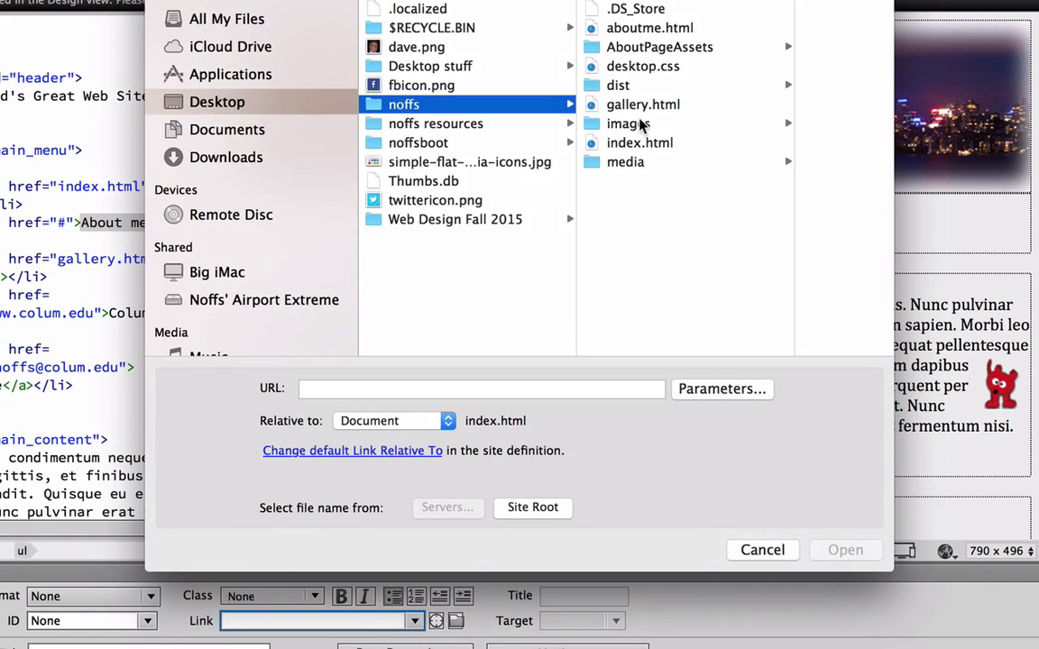
Pick aboutme.html as the target of index.html's About me link.
left_click(628, 29)
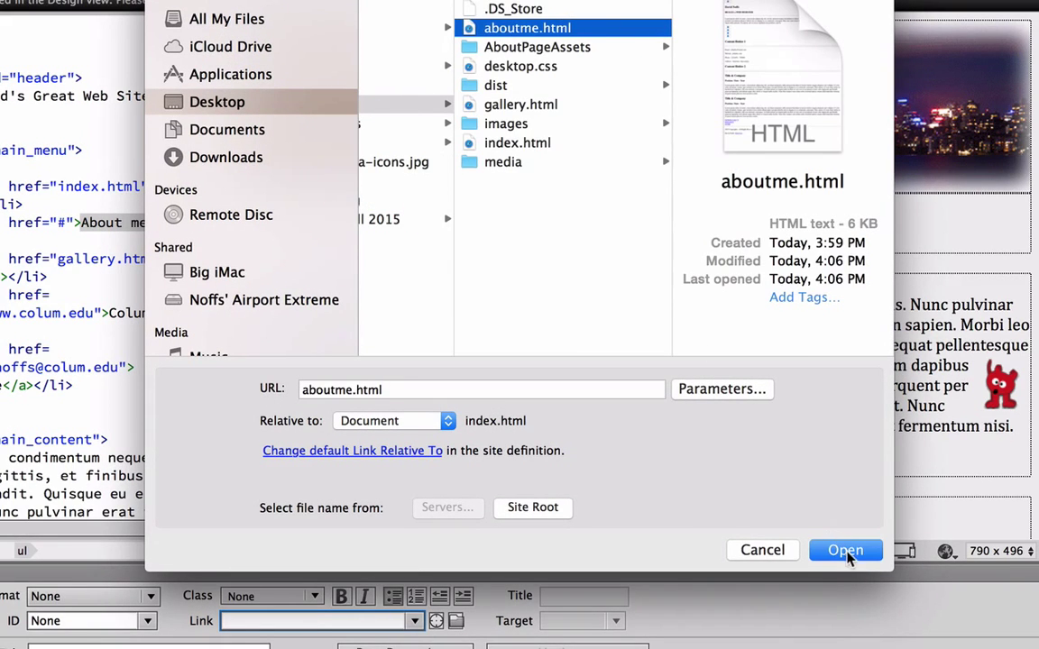
left_click(845, 550)
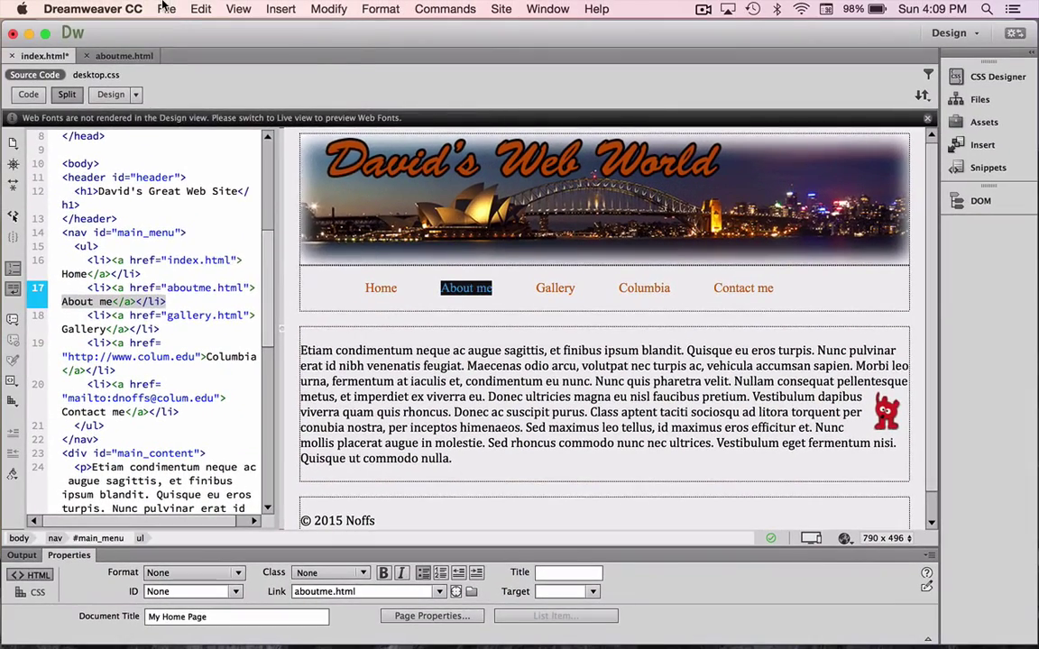
Save index.html via File > Save and show the Web Design site's files in the Files panel.
left_click(166, 8)
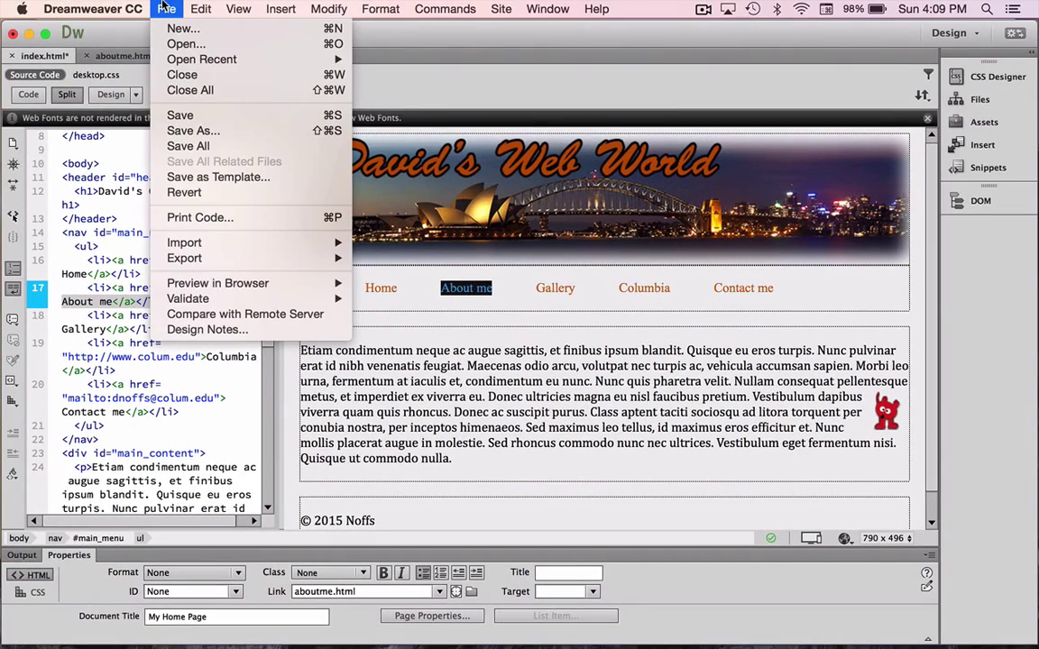
left_click(185, 115)
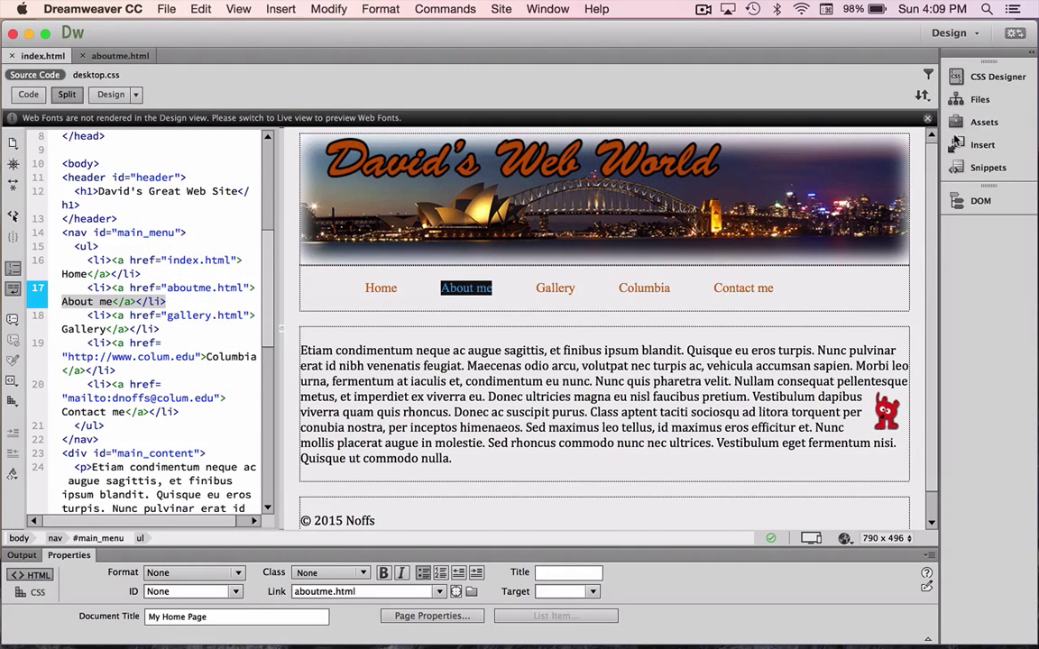
left_click(959, 147)
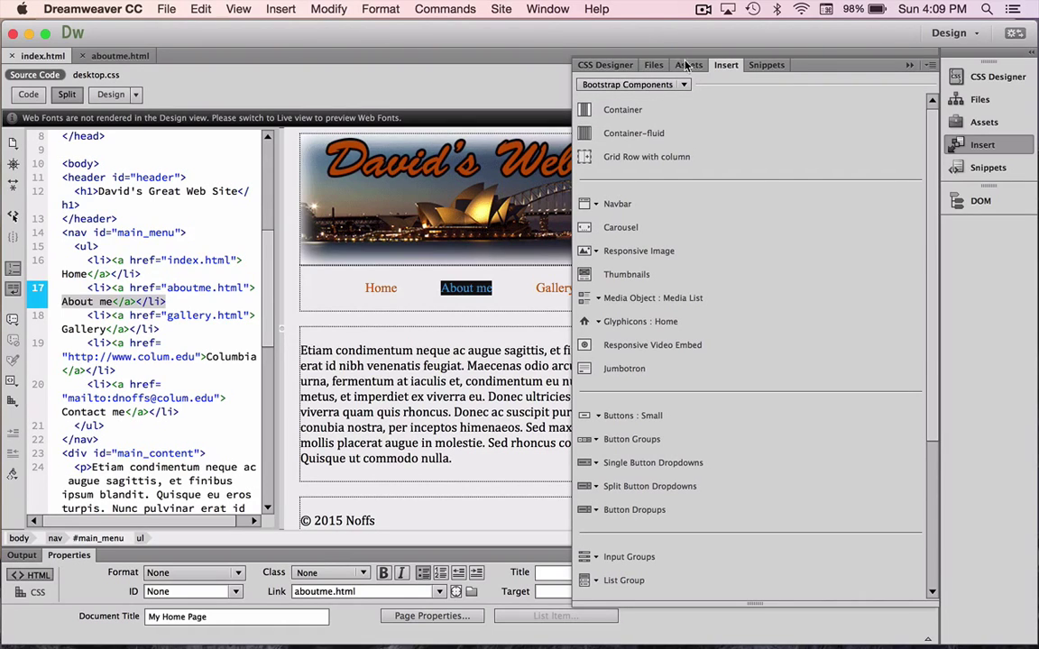
left_click(957, 102)
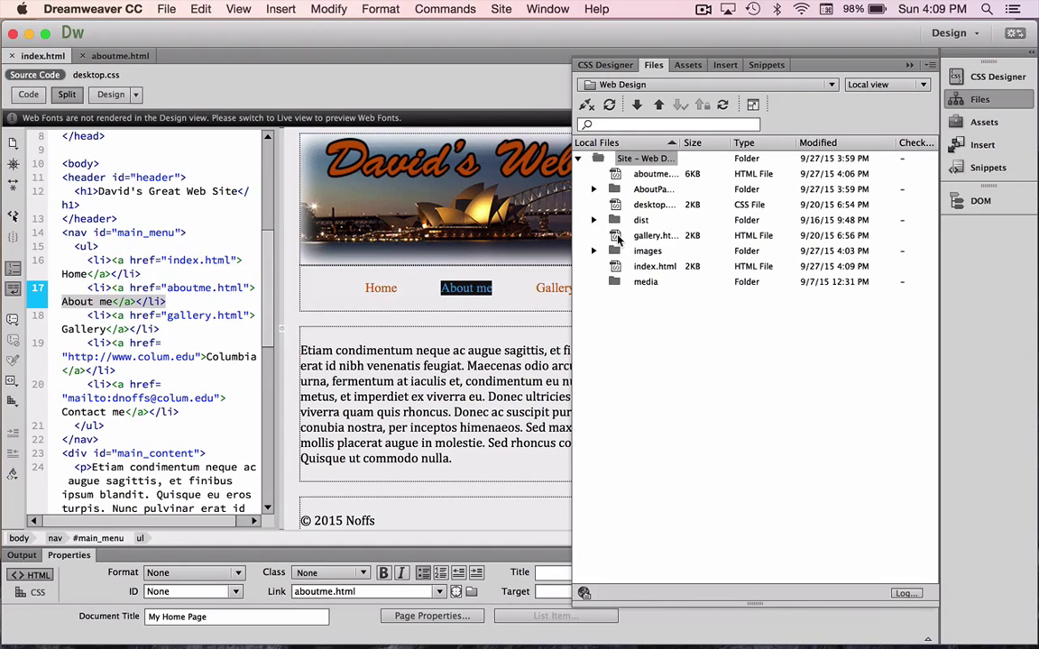
In gallery.html, replace the About me link's # with aboutme.html and save with Cmd+S.
double_click(618, 235)
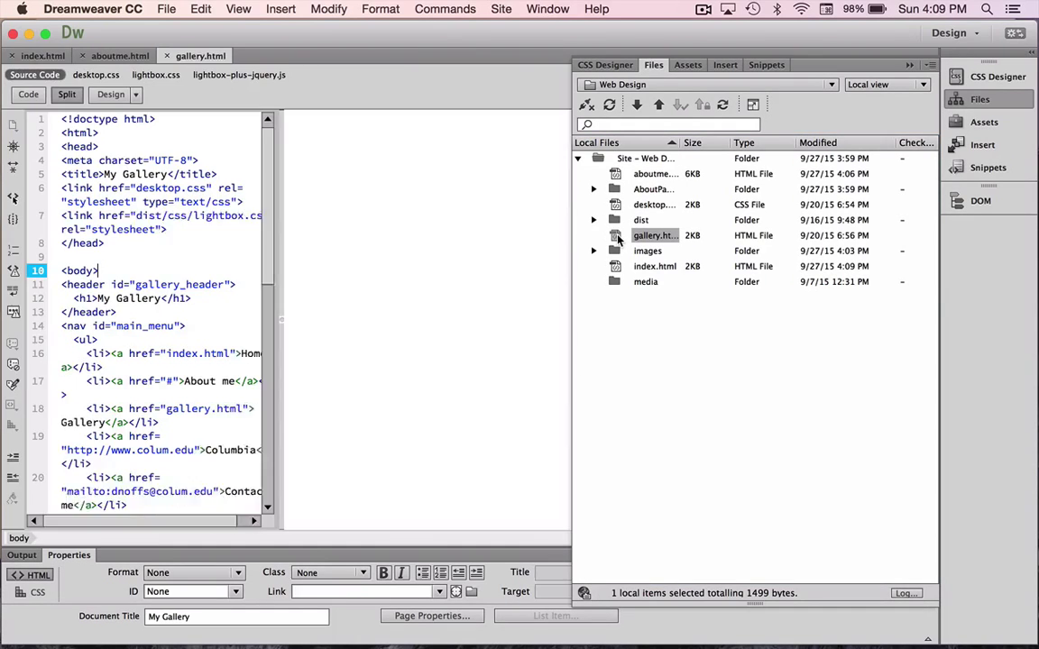
left_click(477, 229)
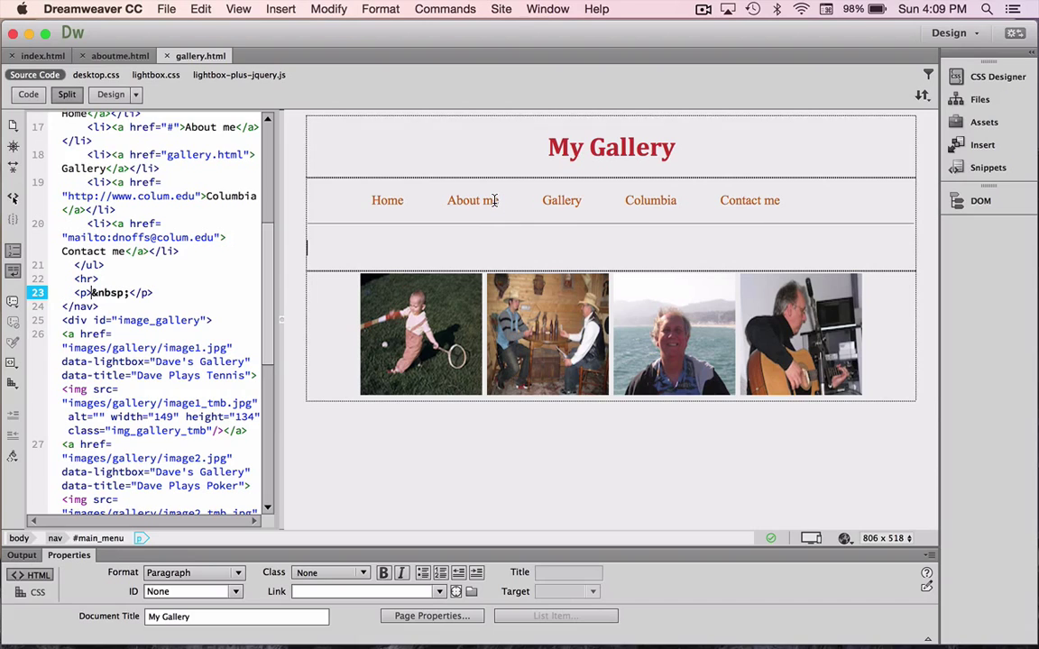
left_click_drag(495, 200, 445, 200)
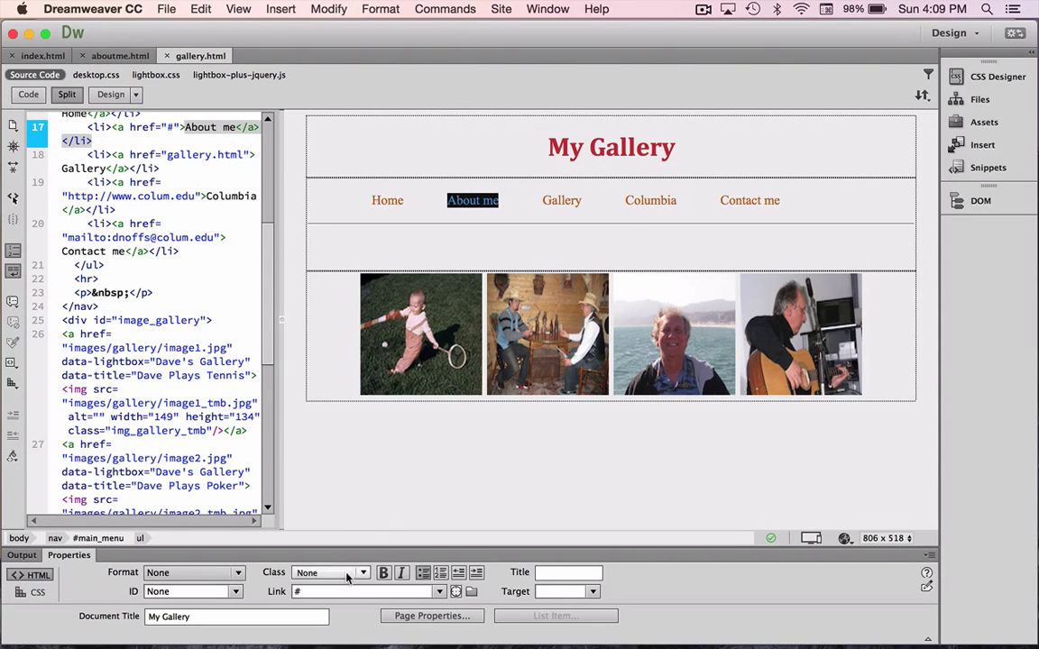
left_click(387, 591)
key("BackSpace")
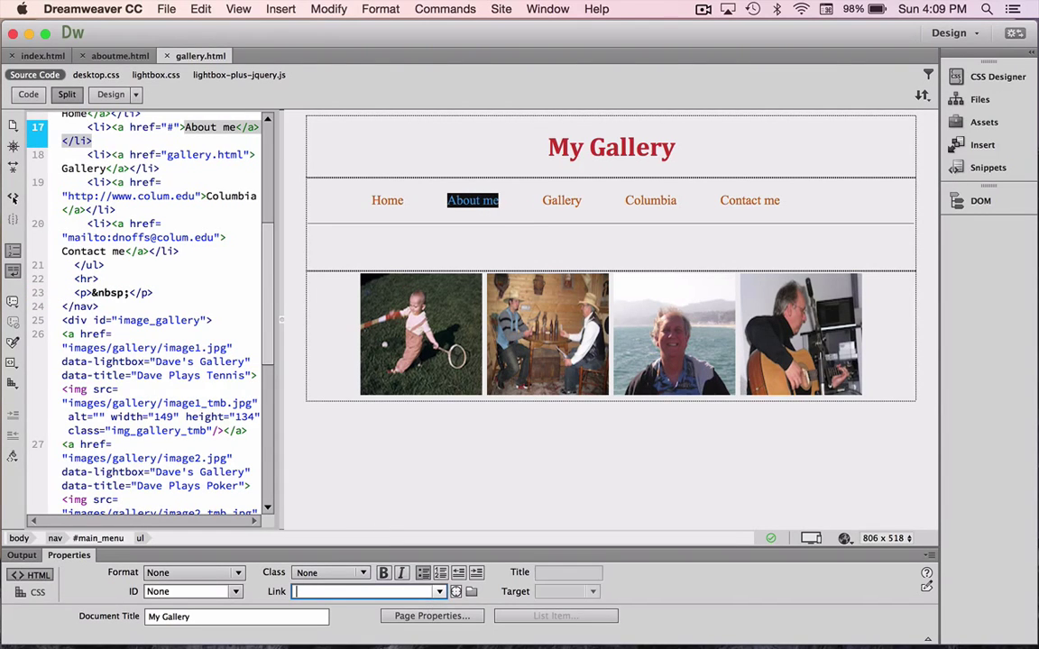
type("aboutme")
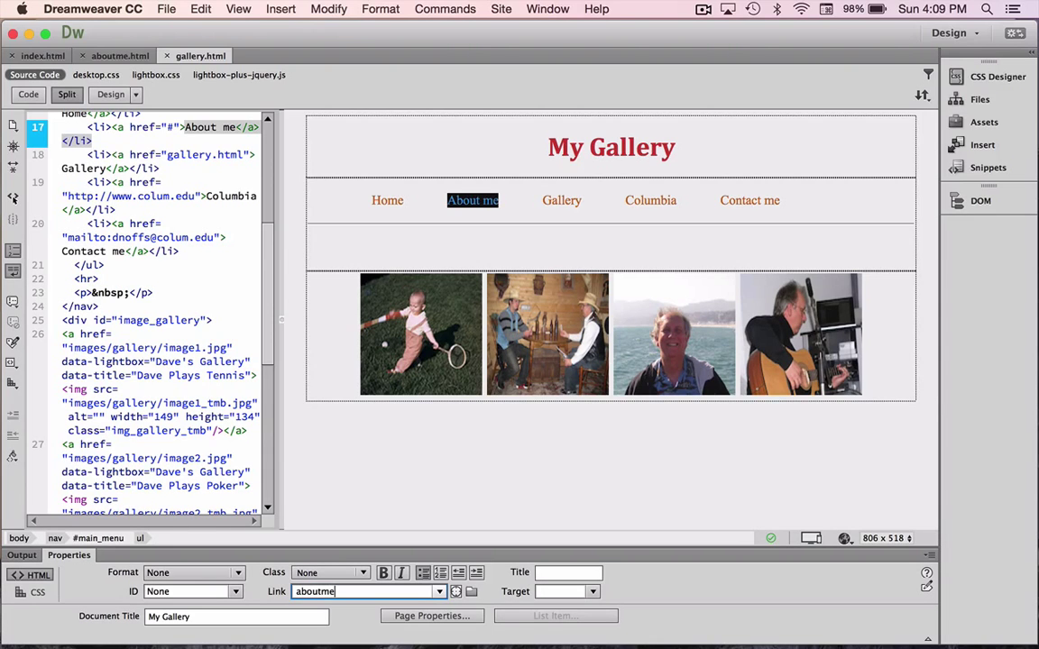
type(".html")
key("Return")
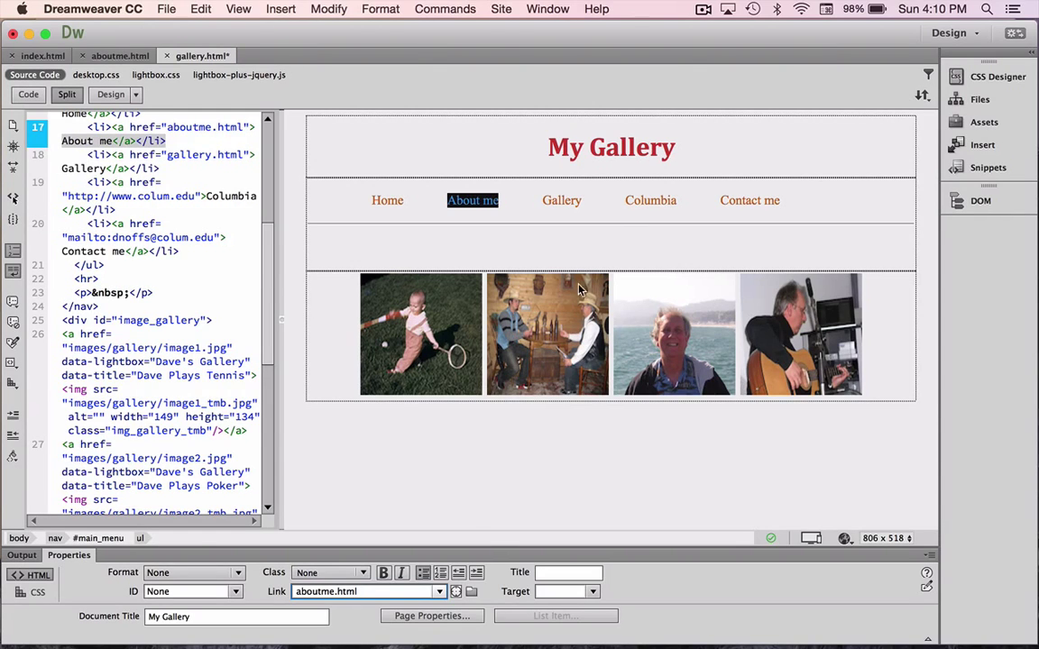
left_click(517, 222)
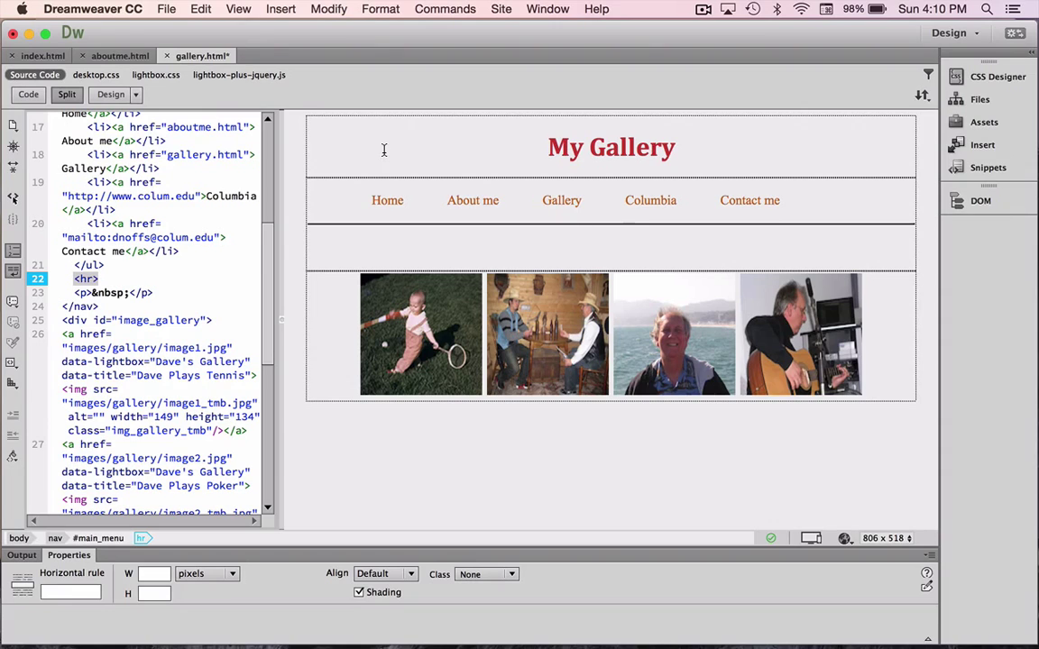
key("super+s")
left_click(844, 539)
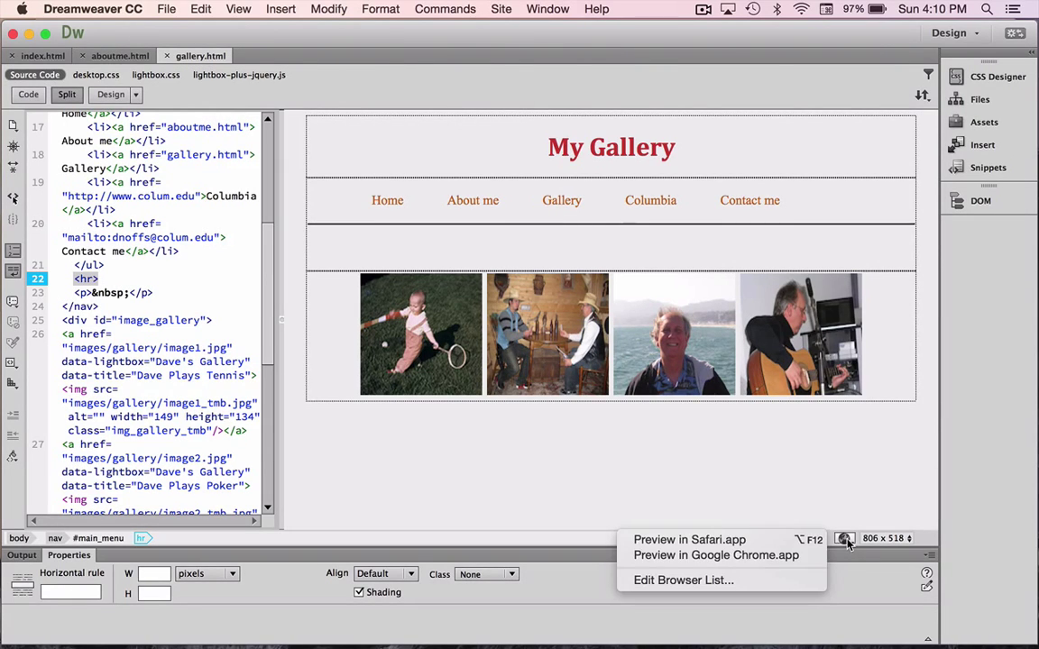
Preview gallery.html in Google Chrome, then follow Home, About me and HOME links back to index.html.
left_click(737, 555)
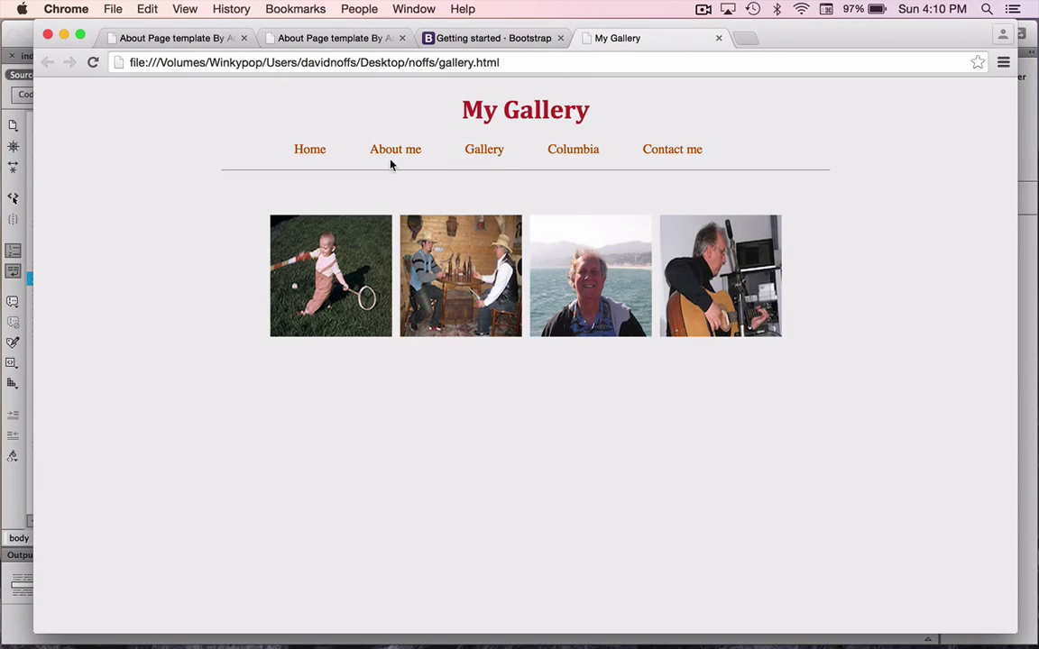
left_click(305, 153)
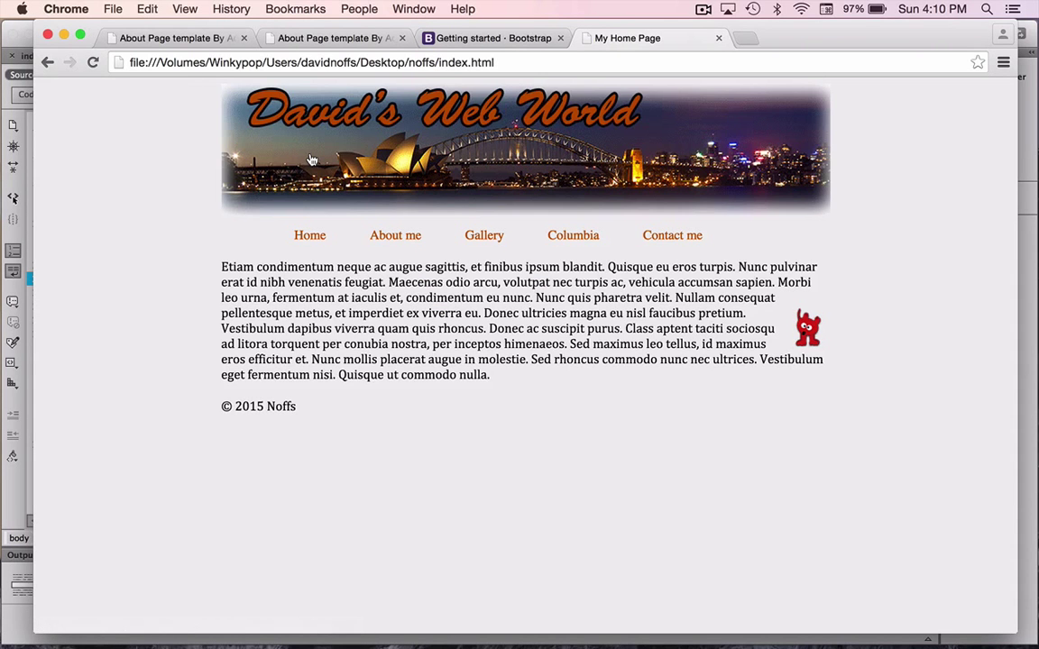
left_click(397, 236)
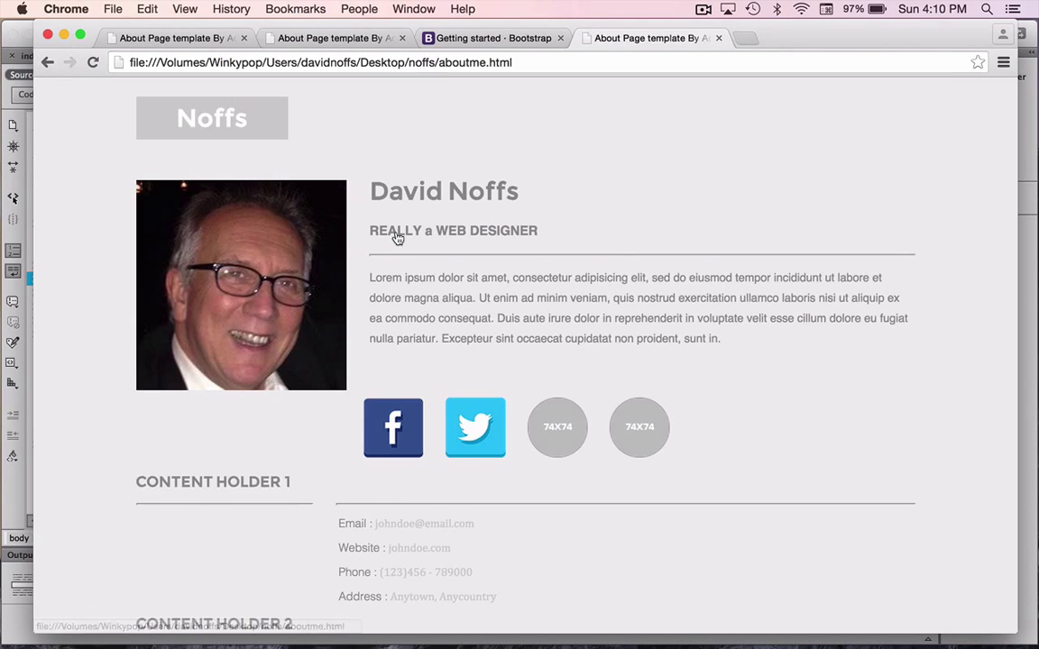
scroll(490, 344, "down", 10)
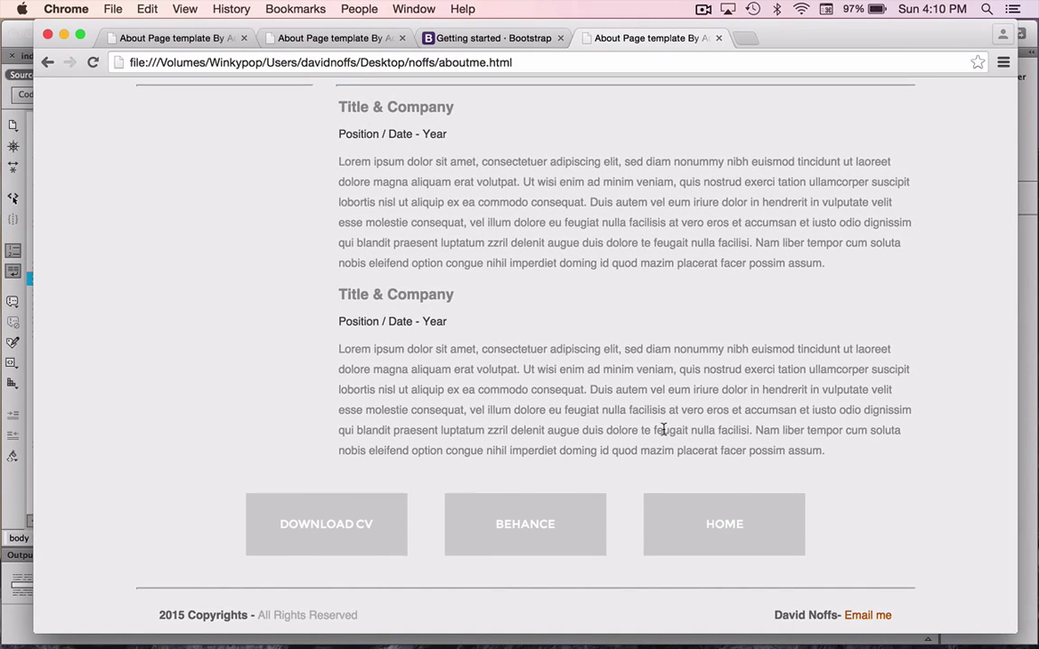
left_click(725, 530)
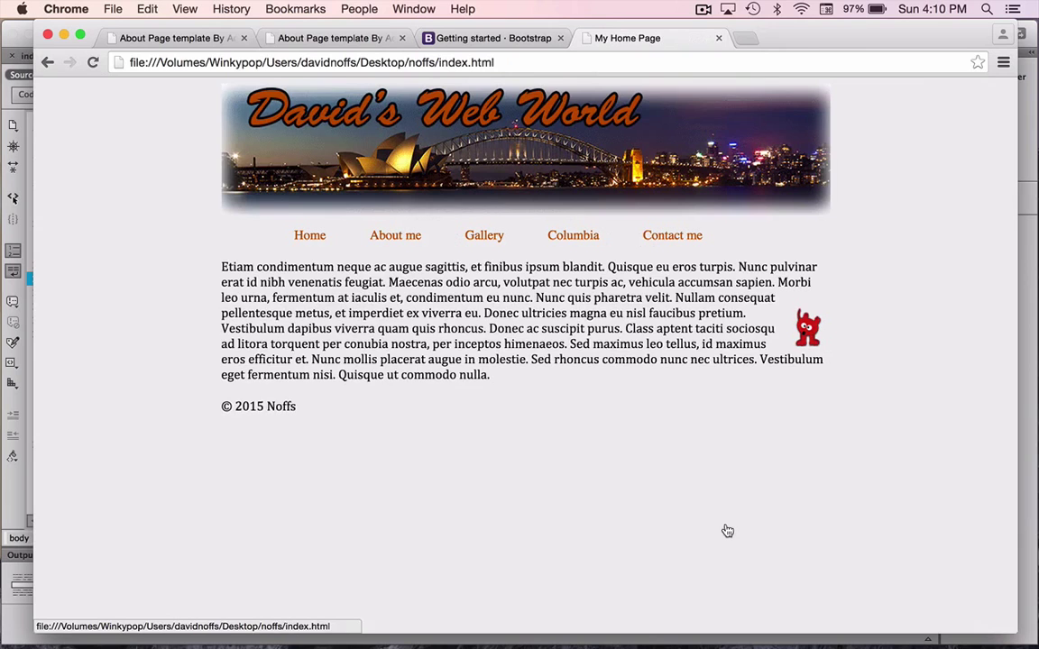